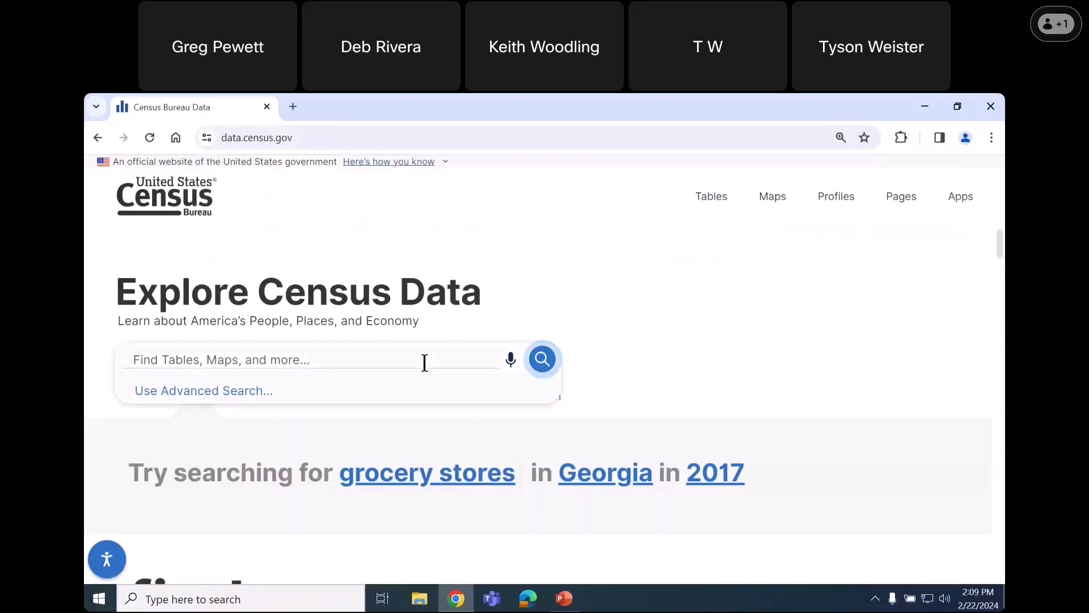
Step: Search the census data for "educational attainment american samoa"
text(educational att)
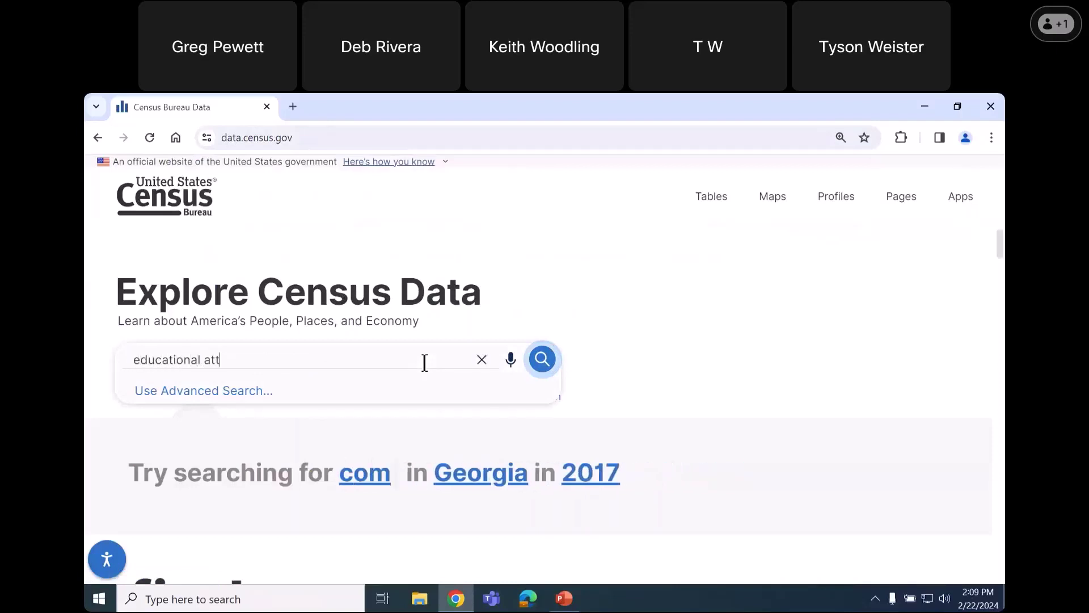
text(ainment america)
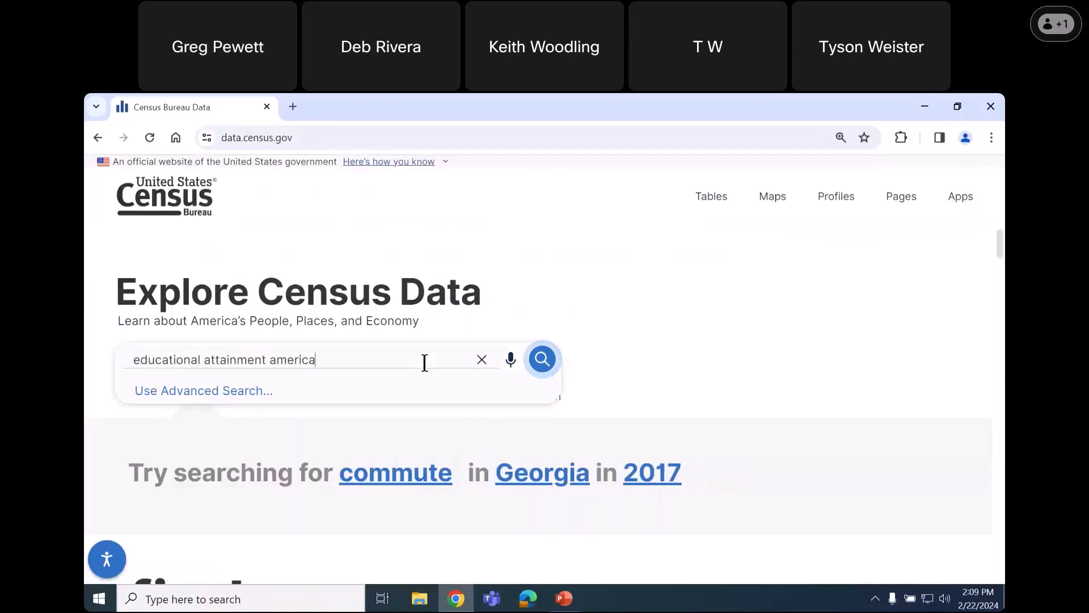
text(n samoa)
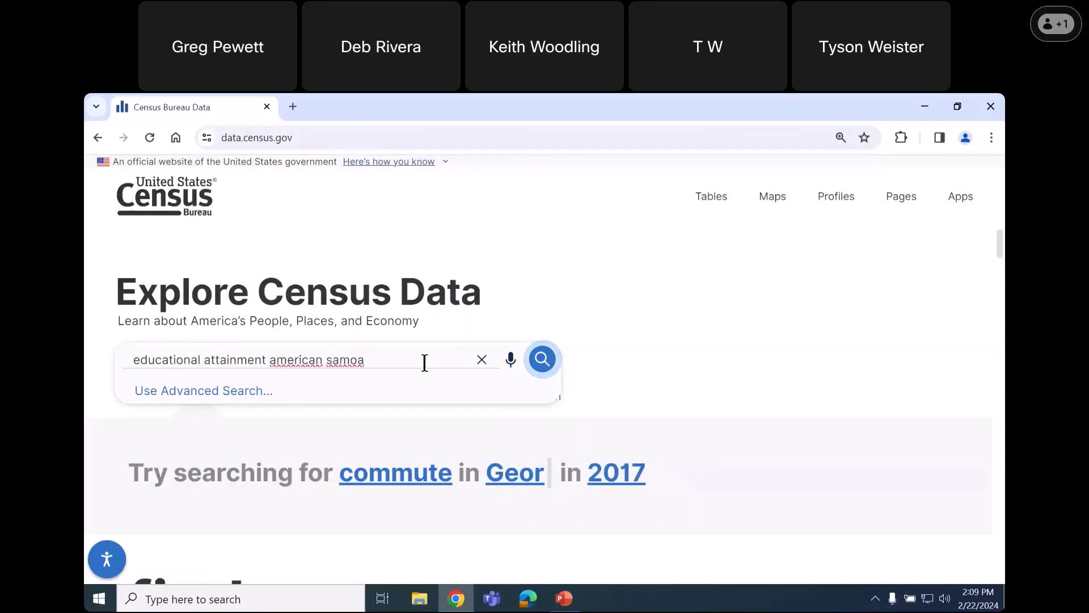
key(Return)
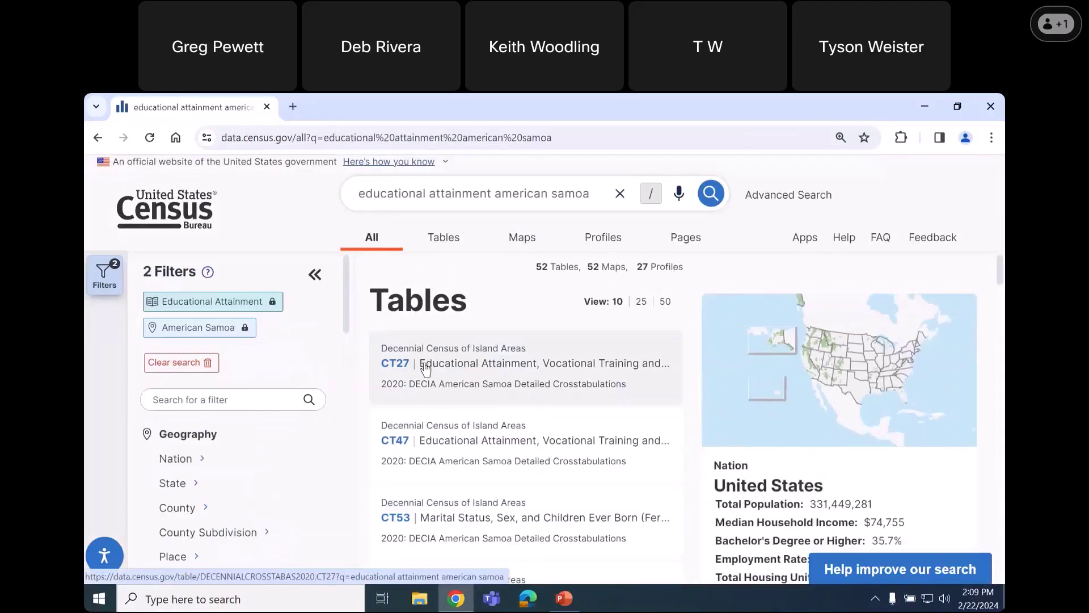
click(529, 201)
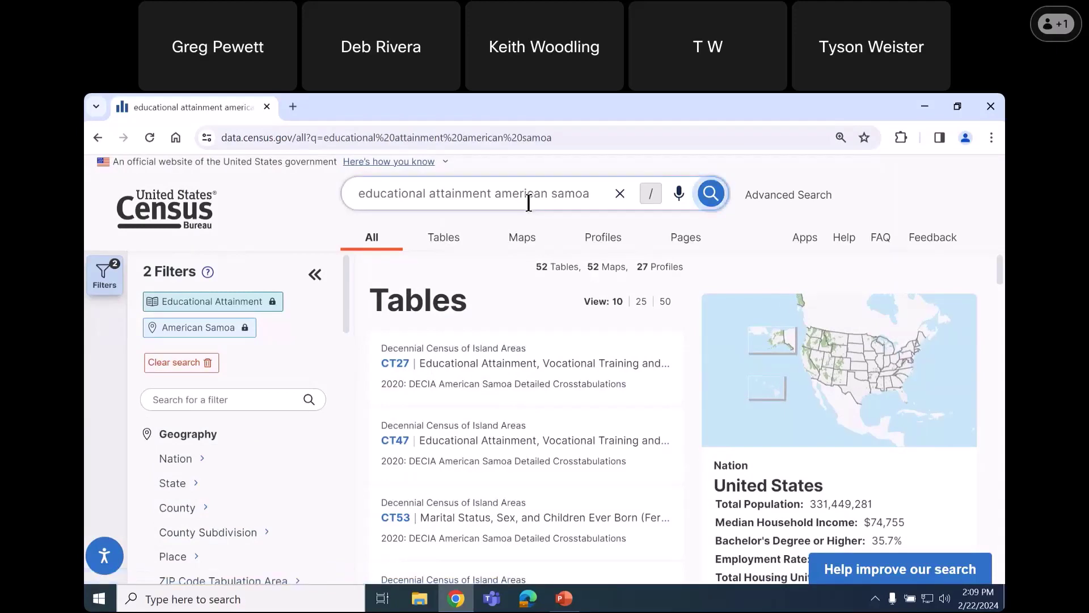
click(269, 318)
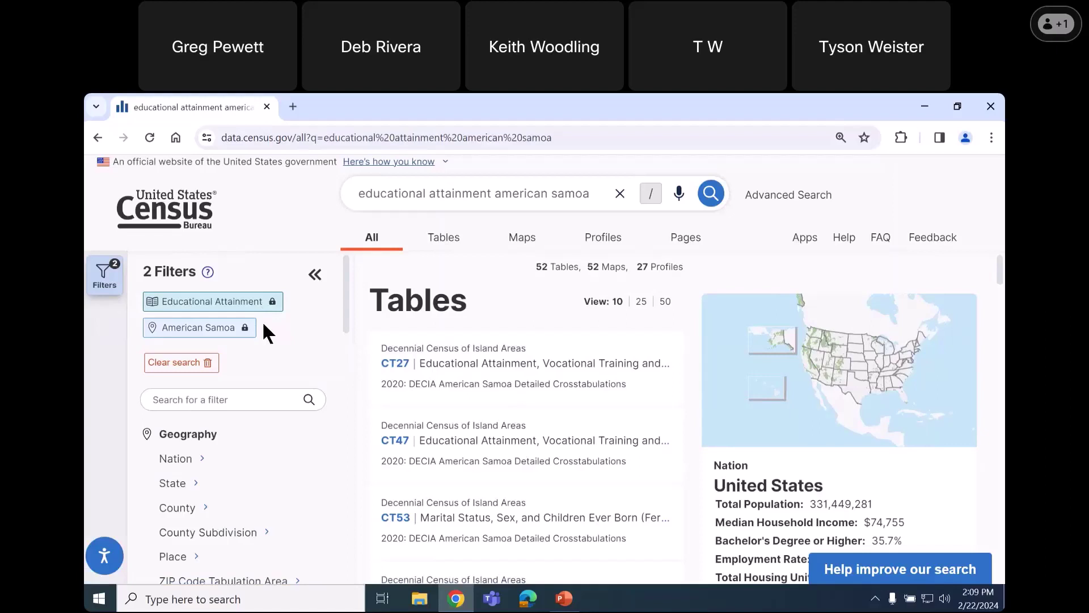
Step: Collapse the filters and switch from all results to the table results only
click(315, 274)
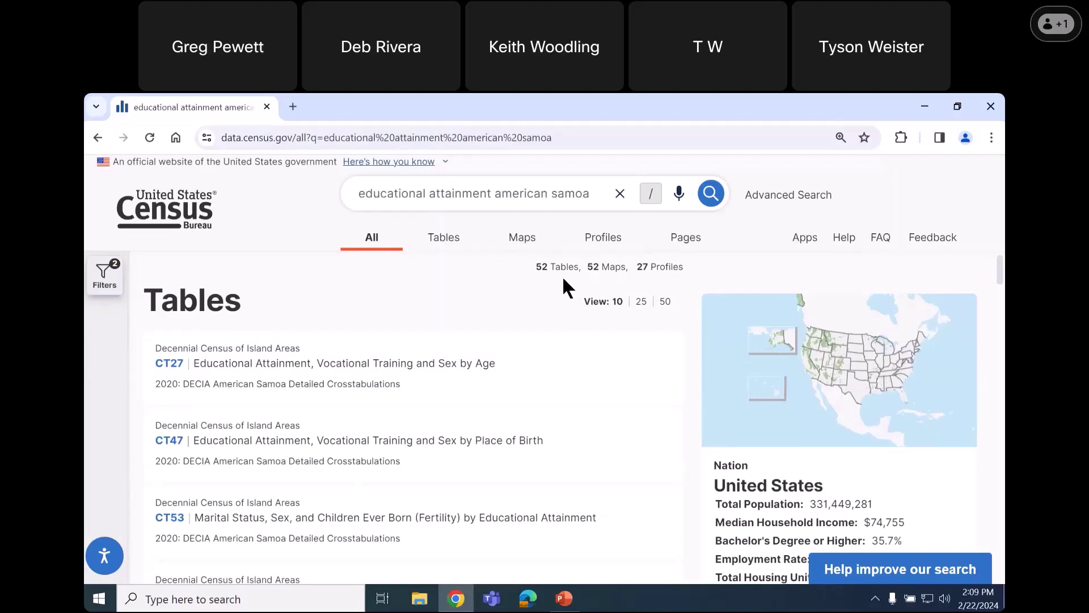
scroll(554, 390, down, 10)
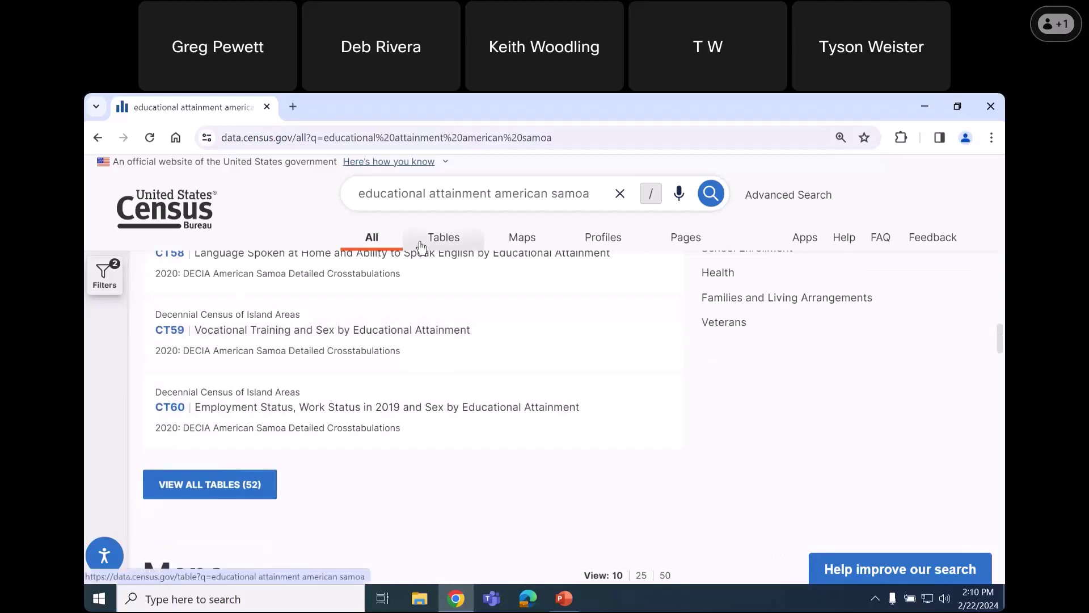
click(421, 248)
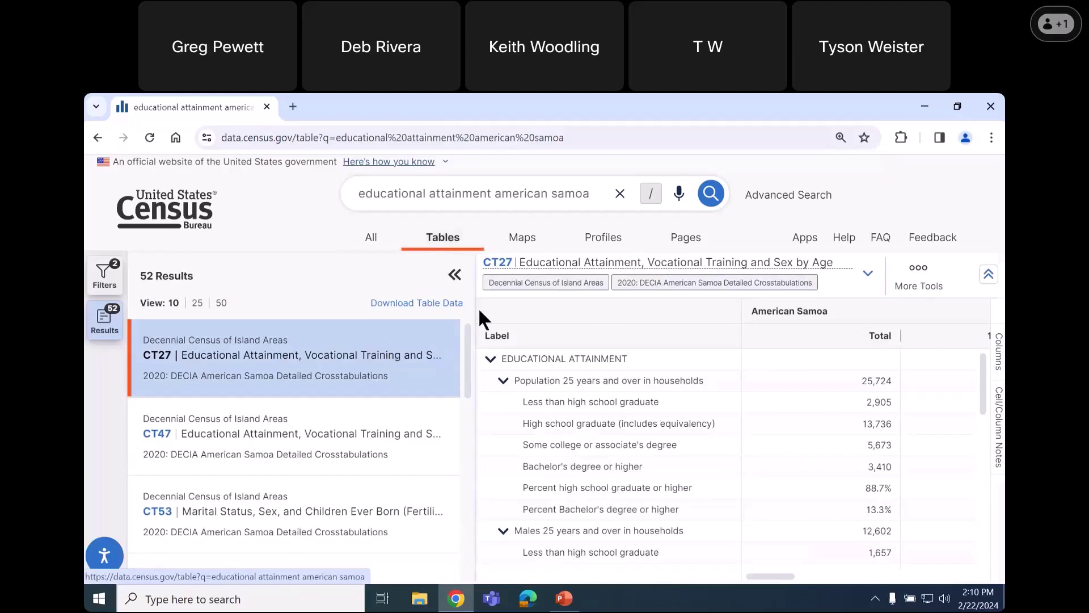
Step: Widen the results list to read the full table titles, and shrink it back to give the table more room
drag(474, 303, 474, 303)
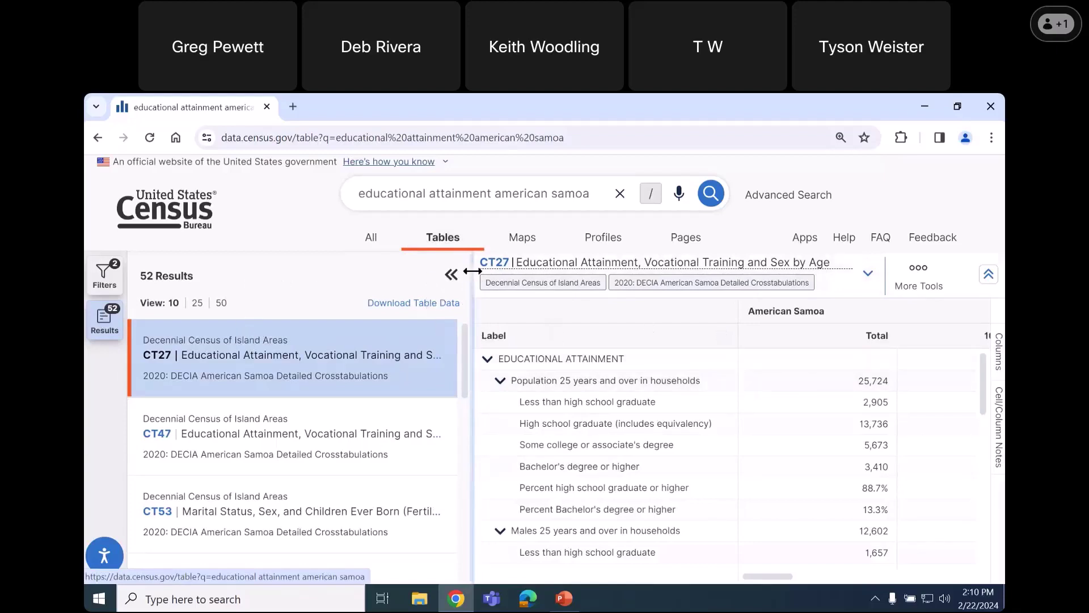
drag(473, 271, 669, 267)
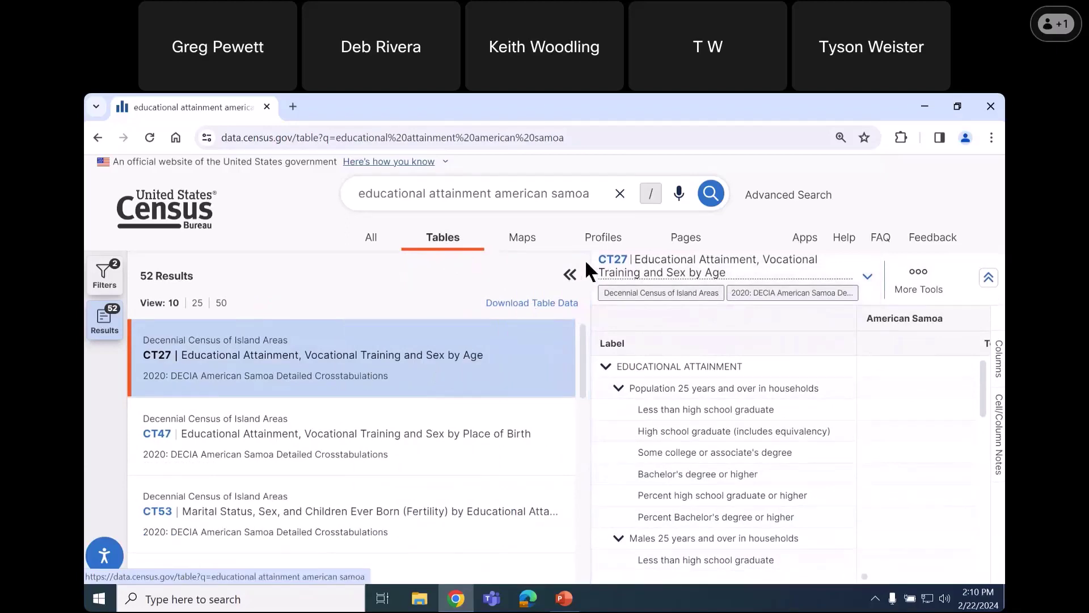
mouse_move(589, 261)
mouse_down()
mouse_move(375, 261)
mouse_move(590, 264)
mouse_up()
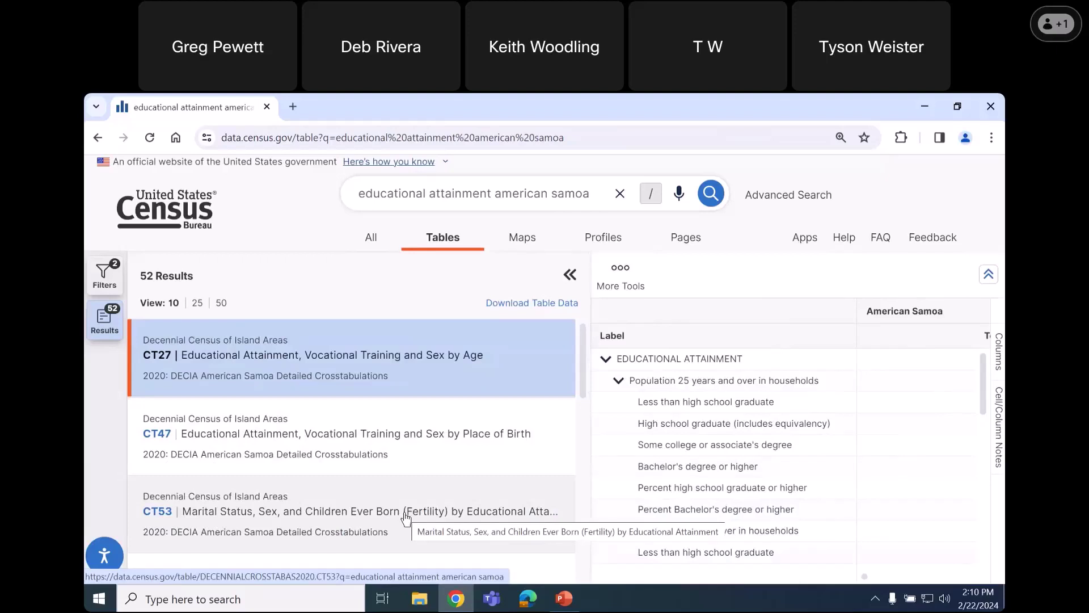
drag(590, 302, 459, 299)
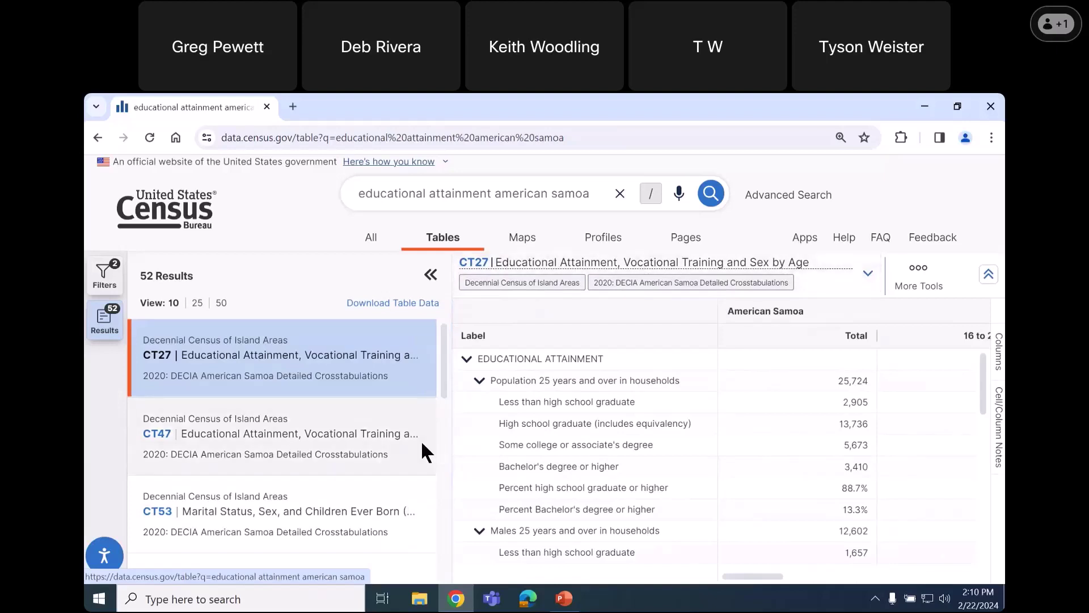
Step: Set the table results list to show 50 results per page
scroll(409, 453, down, 5)
scroll(391, 462, down, 5)
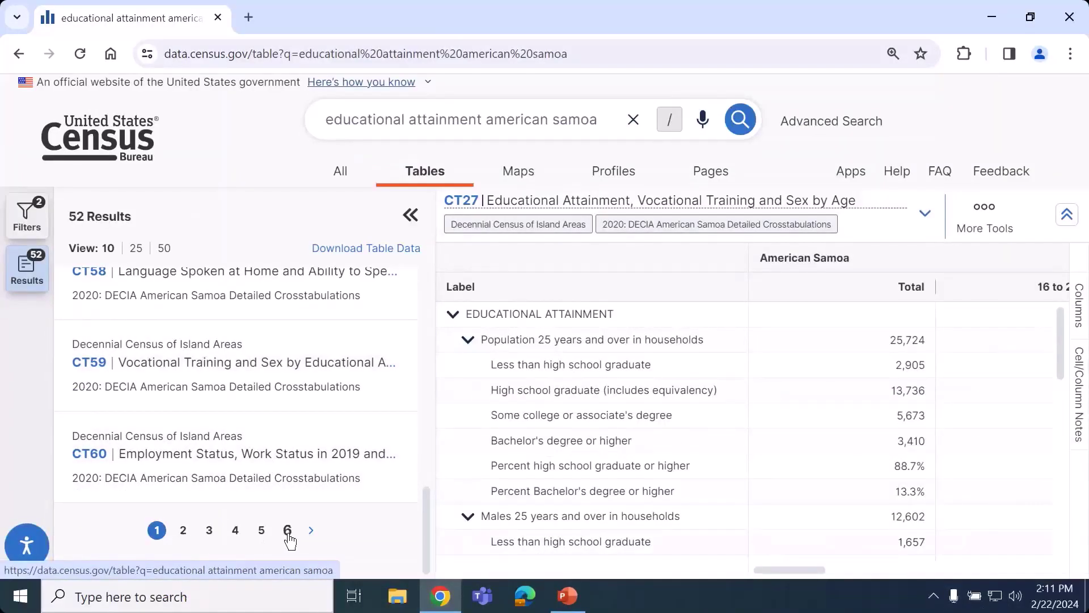
click(163, 249)
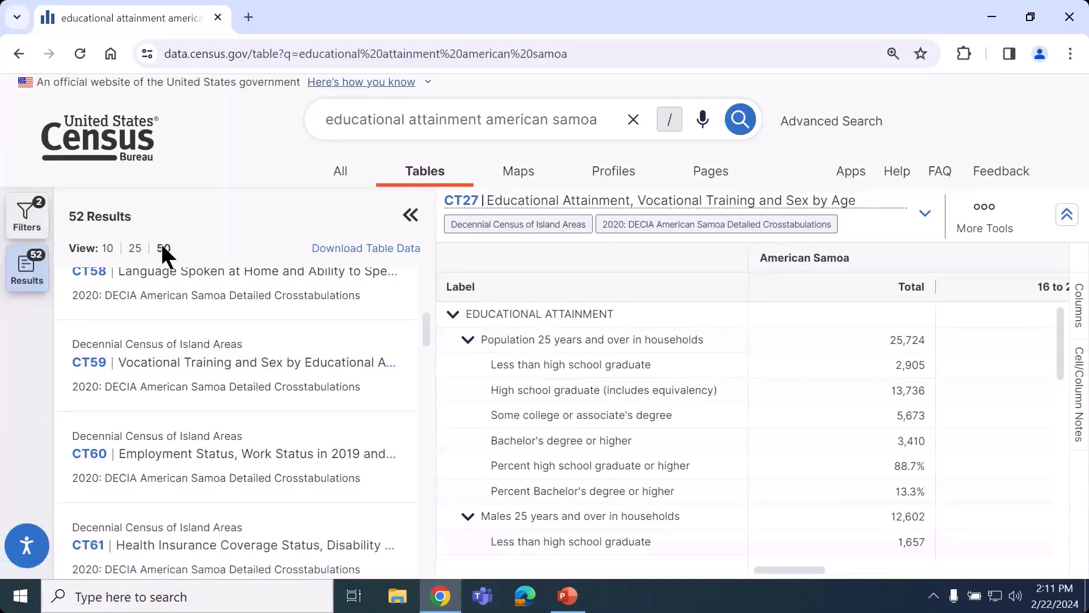
Step: View table CT75 on educational attainment by occupation, and browse the results list down to DP2 and PBG19
scroll(137, 462, down, 3)
scroll(139, 465, down, 4)
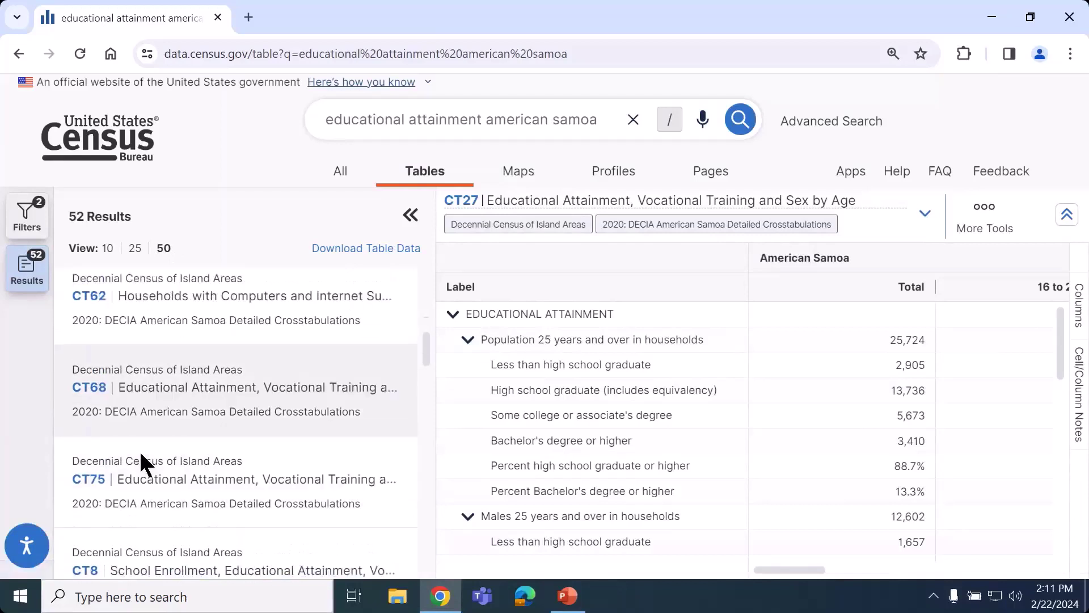
click(191, 400)
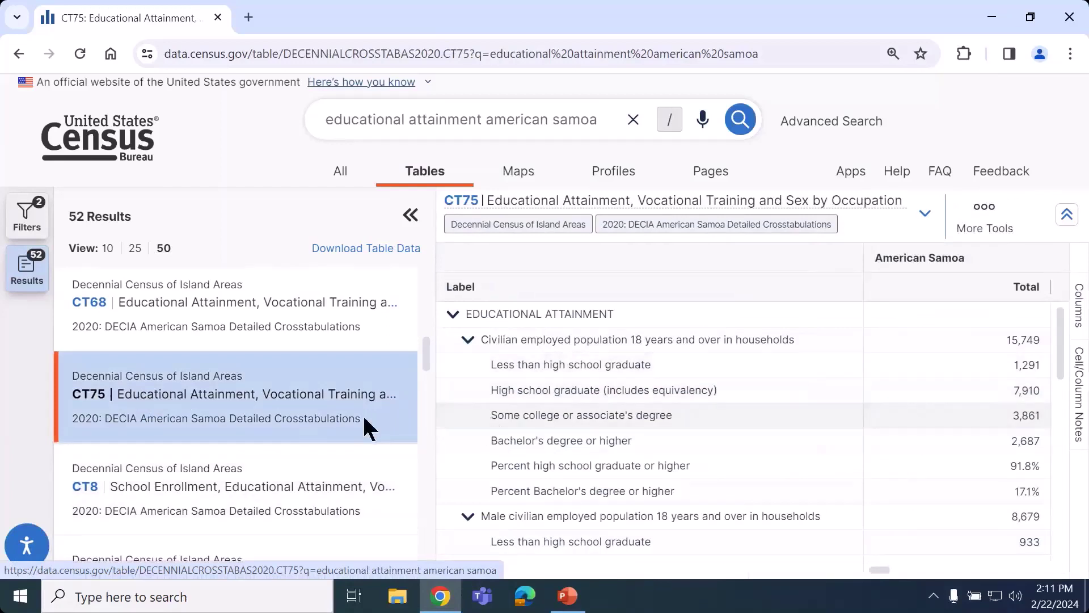
scroll(365, 428, down, 5)
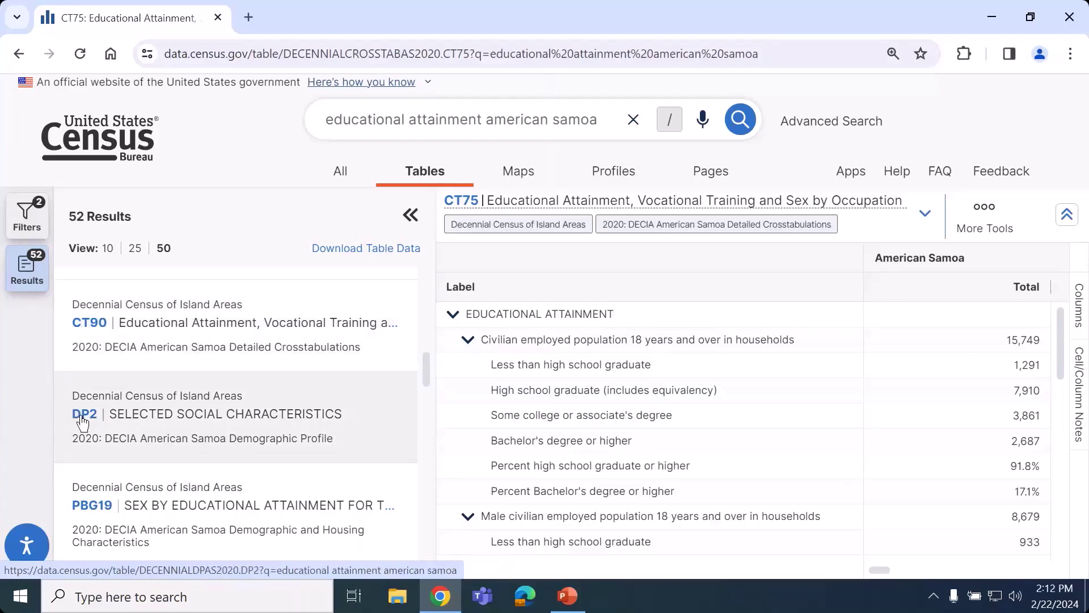
scroll(82, 422, down, 2)
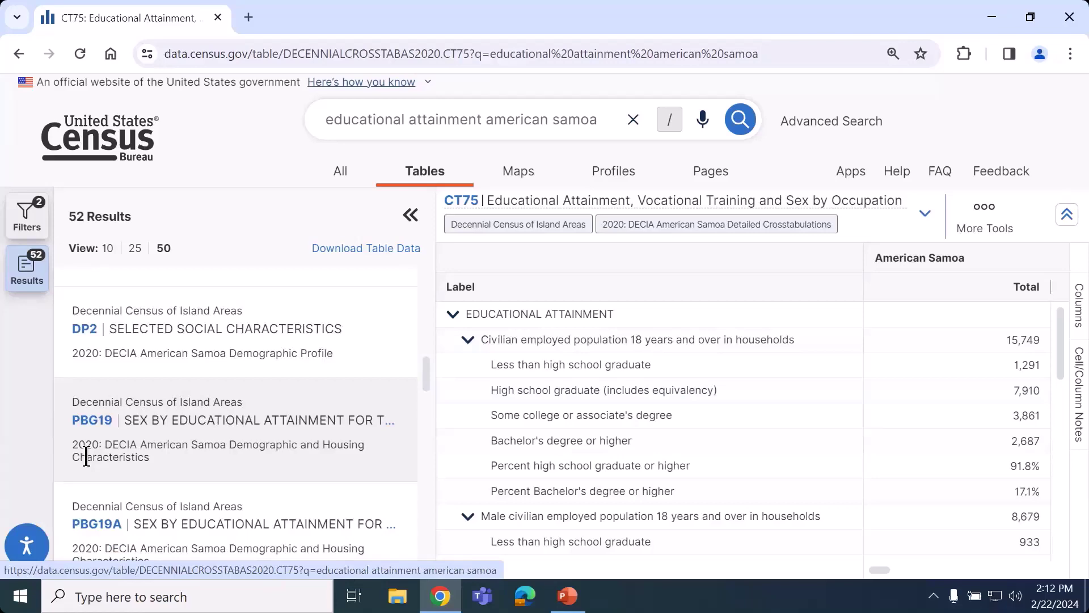
Step: Open table CT27, Educational Attainment, Vocational Training and Sex by Age, and collapse the results list to give it the full width
scroll(152, 463, up, 10)
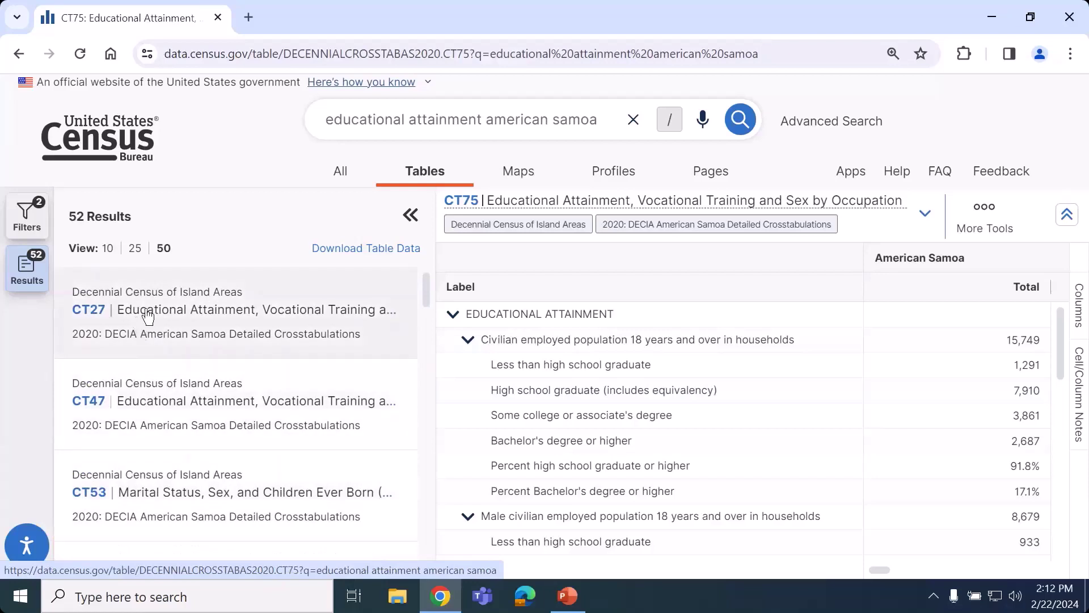
click(149, 316)
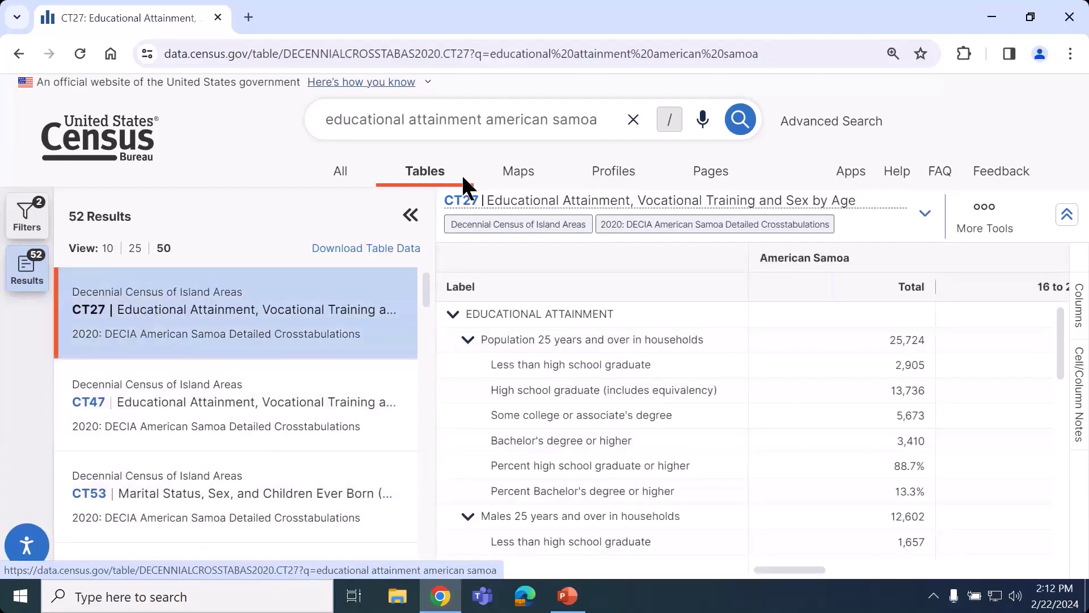
drag(435, 203, 253, 224)
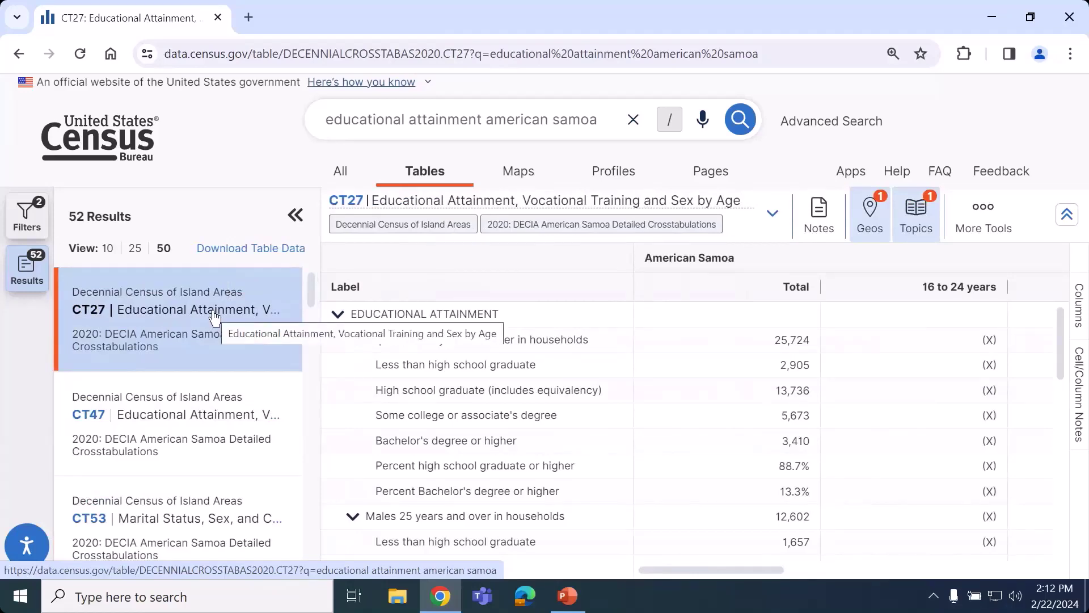
click(295, 214)
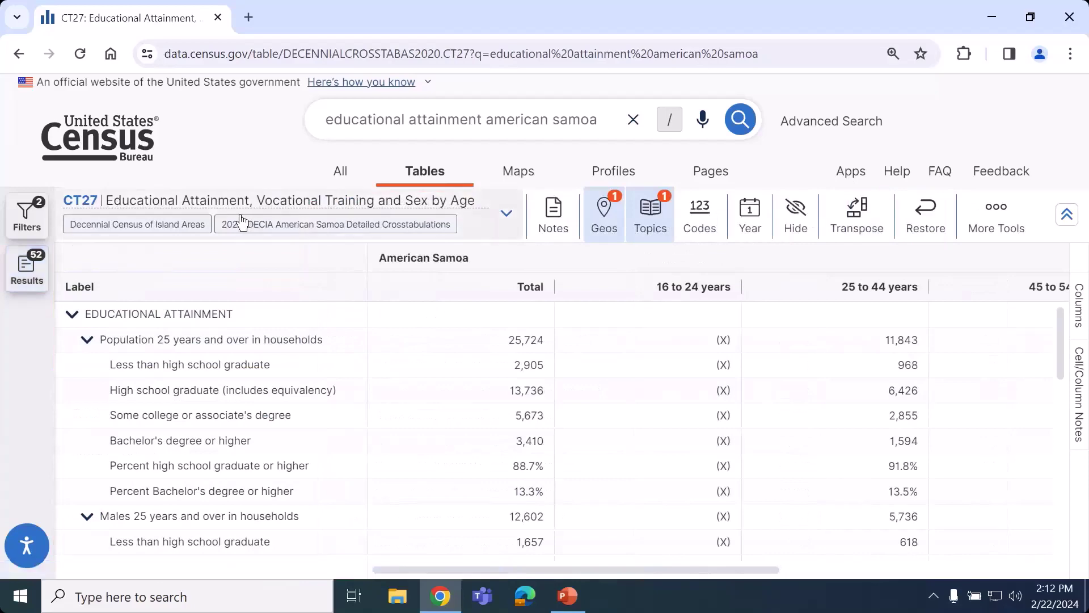
Step: Briefly bring back the filters and the results list, and collapse them again
click(28, 221)
click(29, 220)
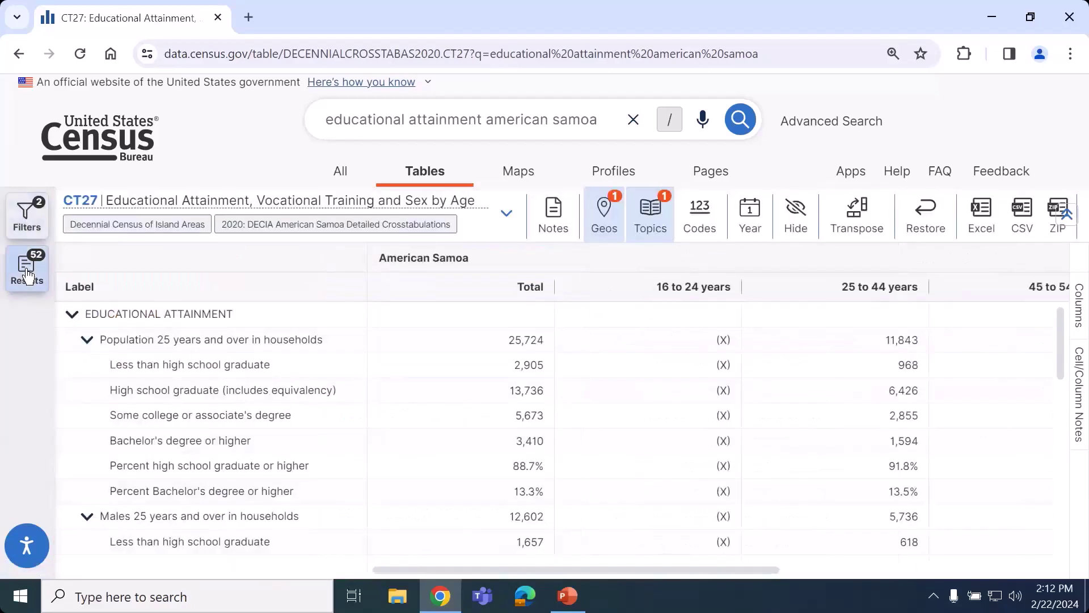
click(26, 268)
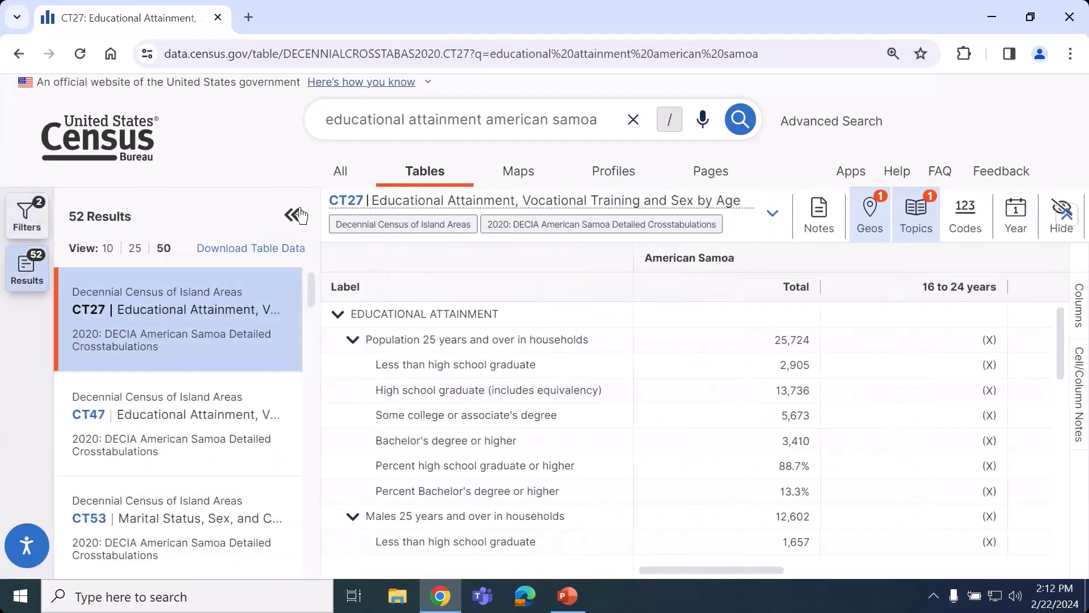
click(293, 215)
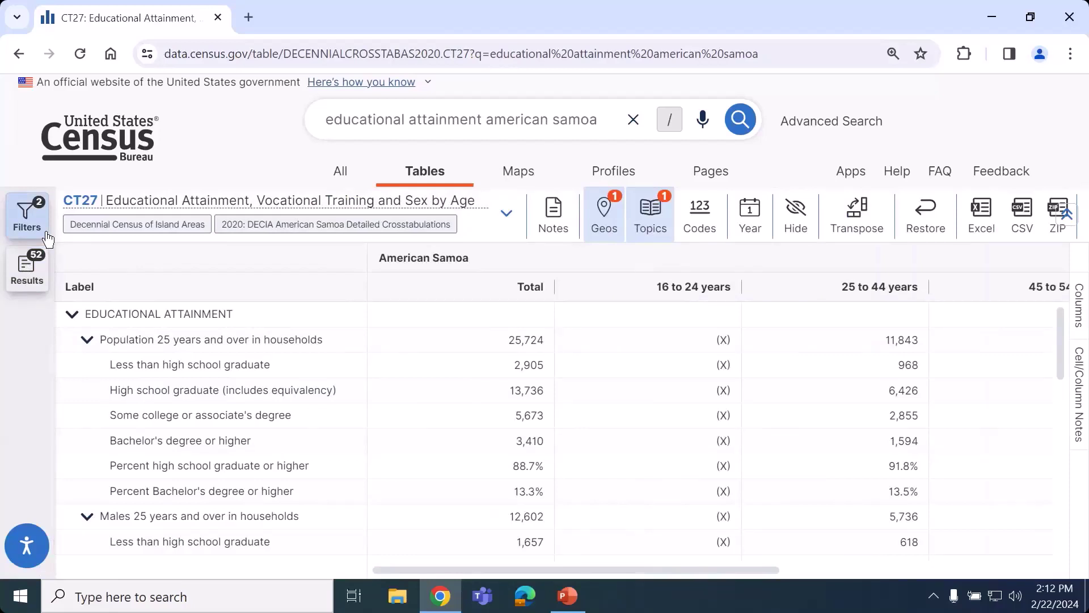
Step: Examine the CT27 columns from Total through each age group to 65 years and over, and return to the row labels
click(462, 321)
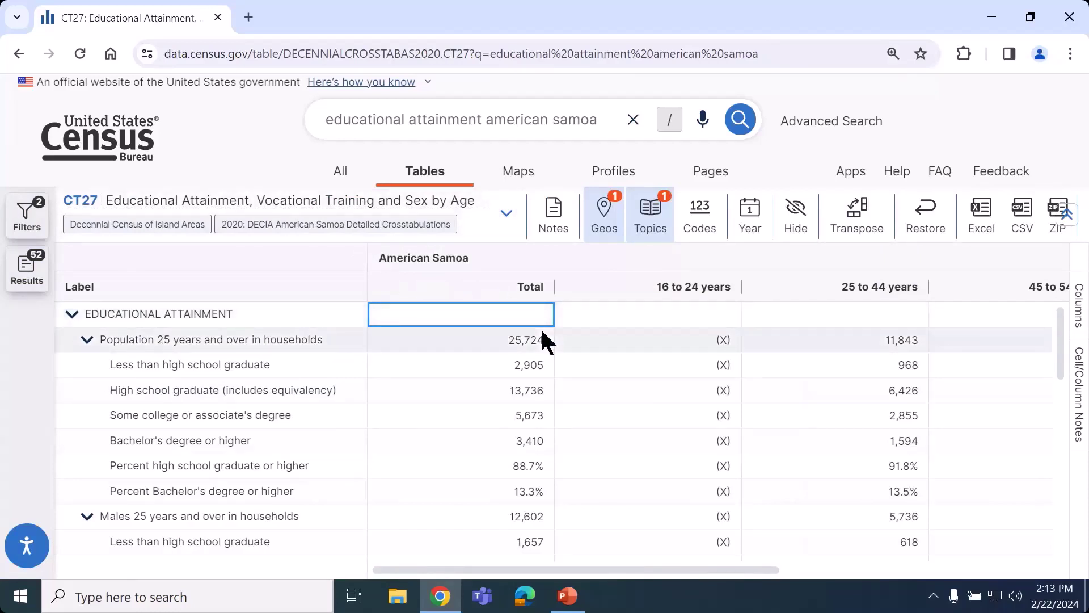
key(Right)
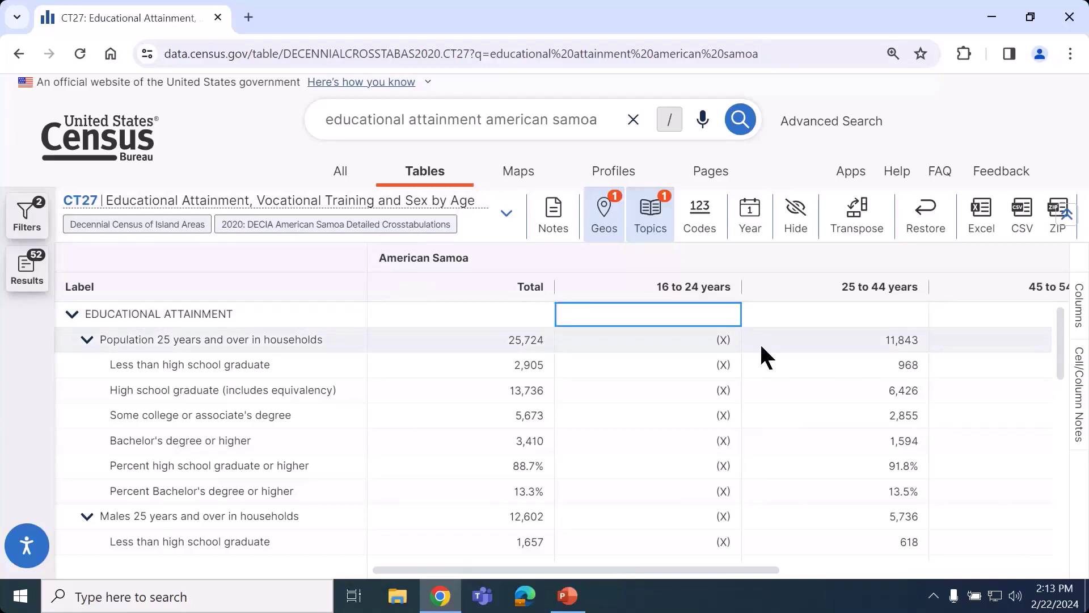
key(Right)
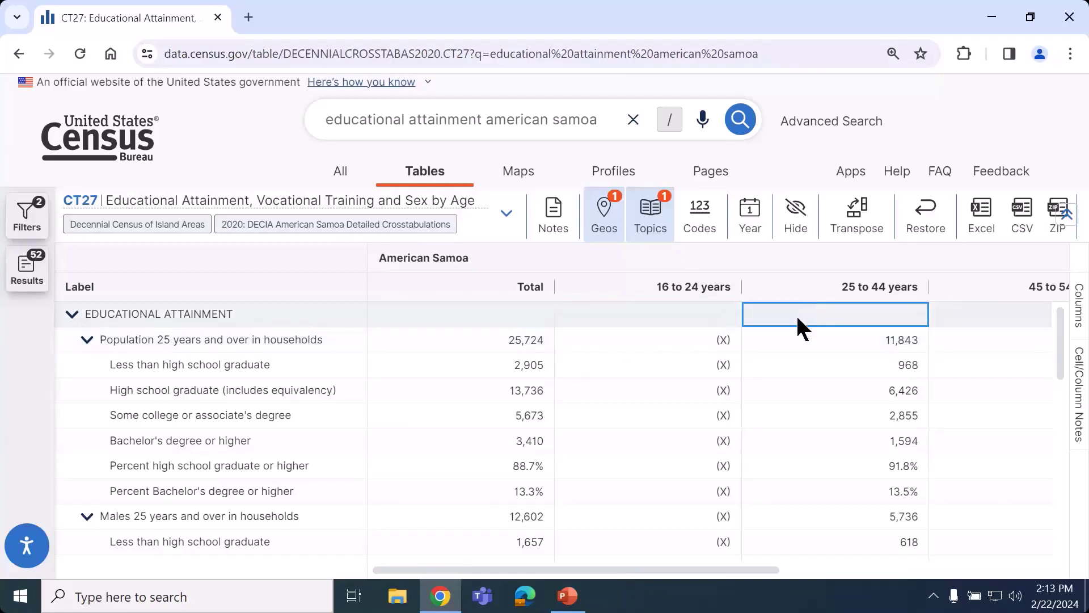
key(Right)
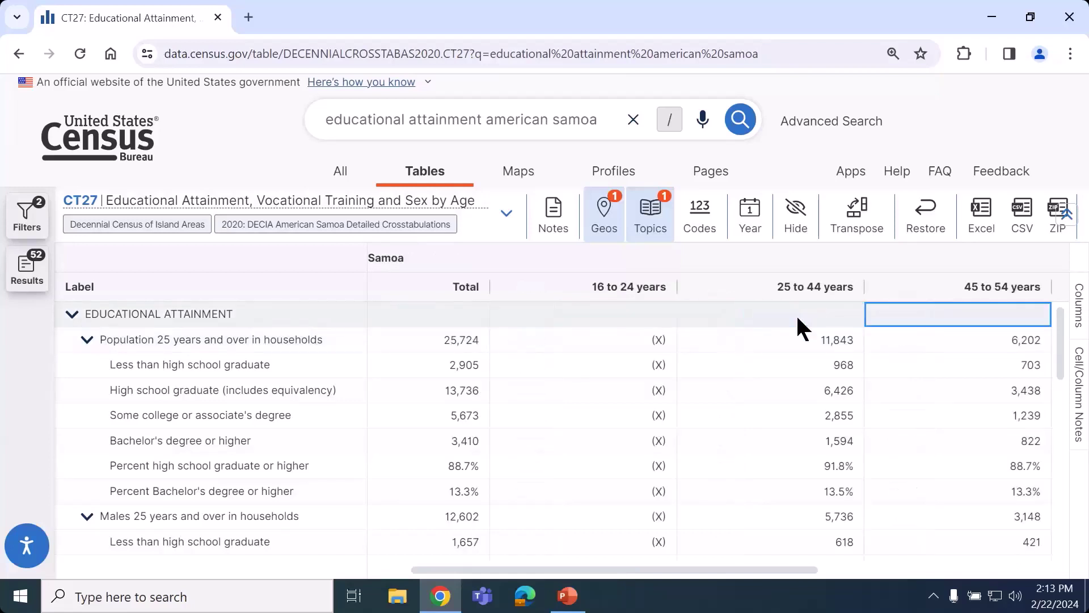
key(Right)
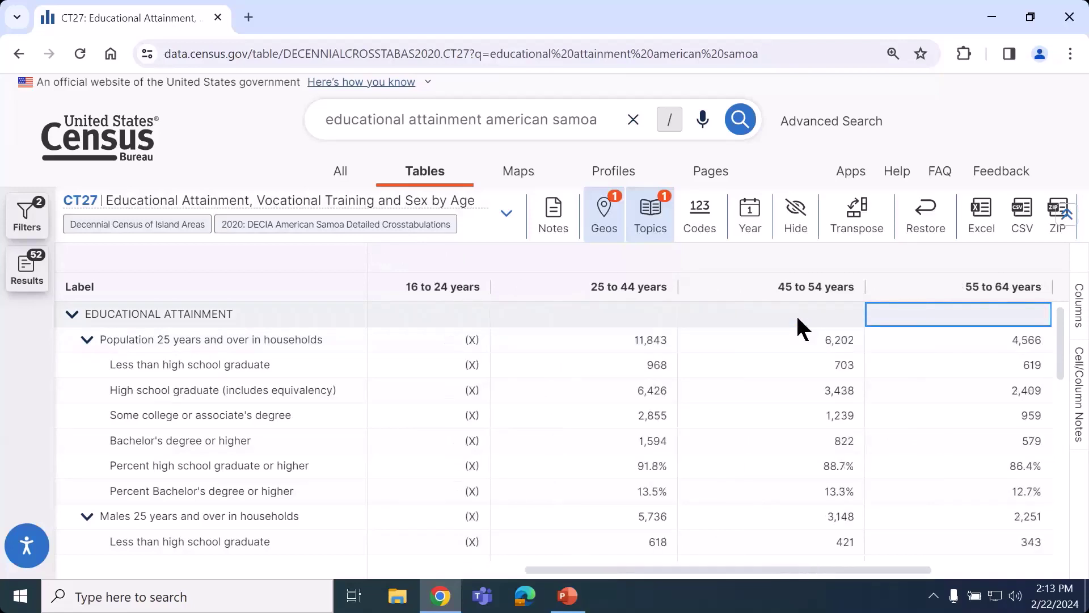
key(Right)
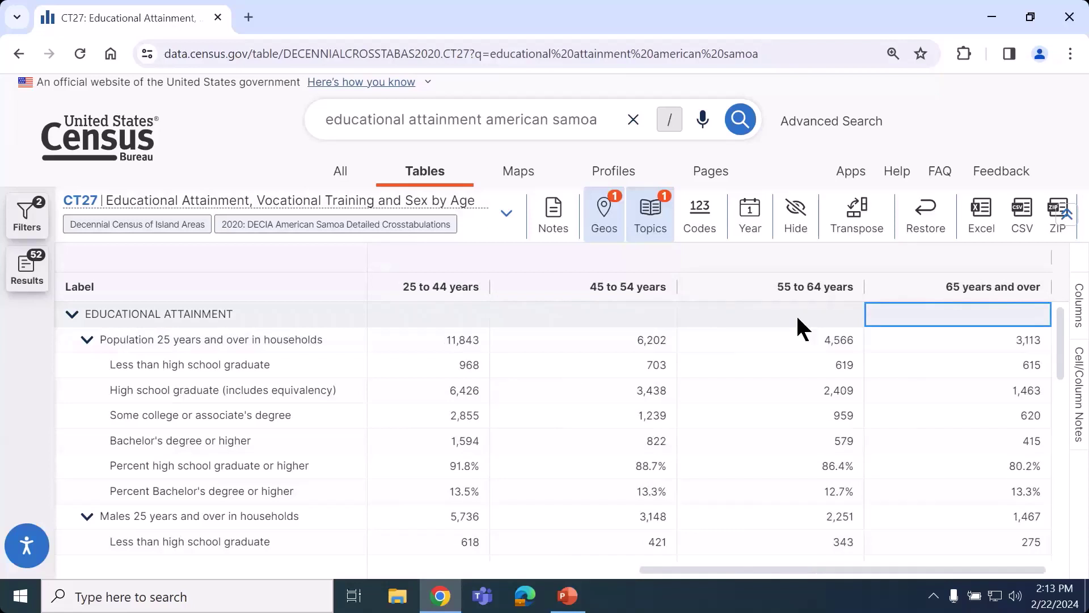
key(Left)
key(Home)
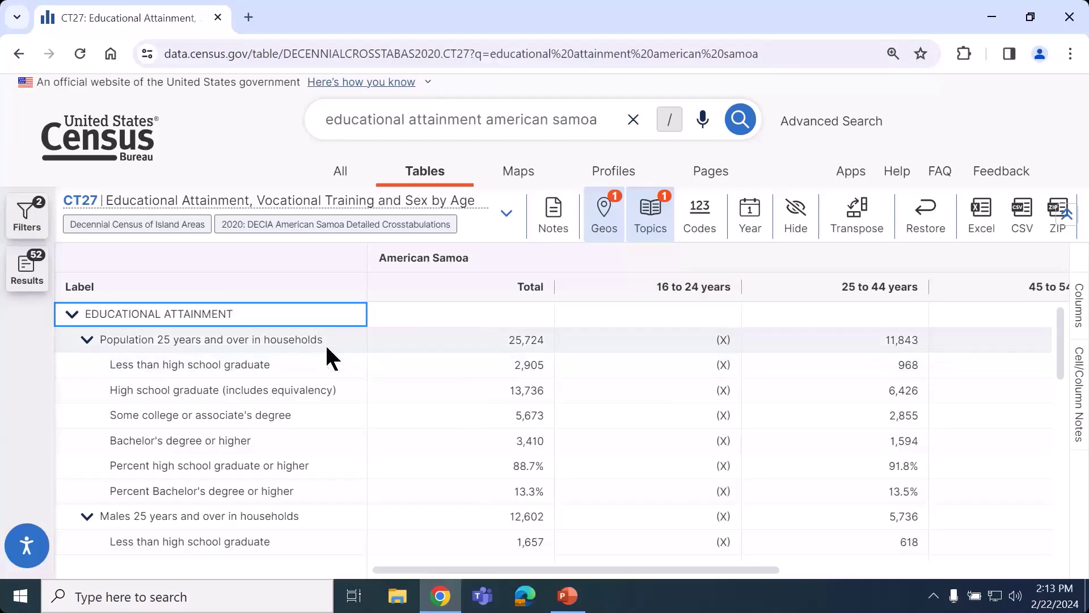
Step: Highlight the row labels for the population 25 years and over, and review the rows for males and females below
drag(328, 353, 318, 391)
drag(303, 460, 299, 488)
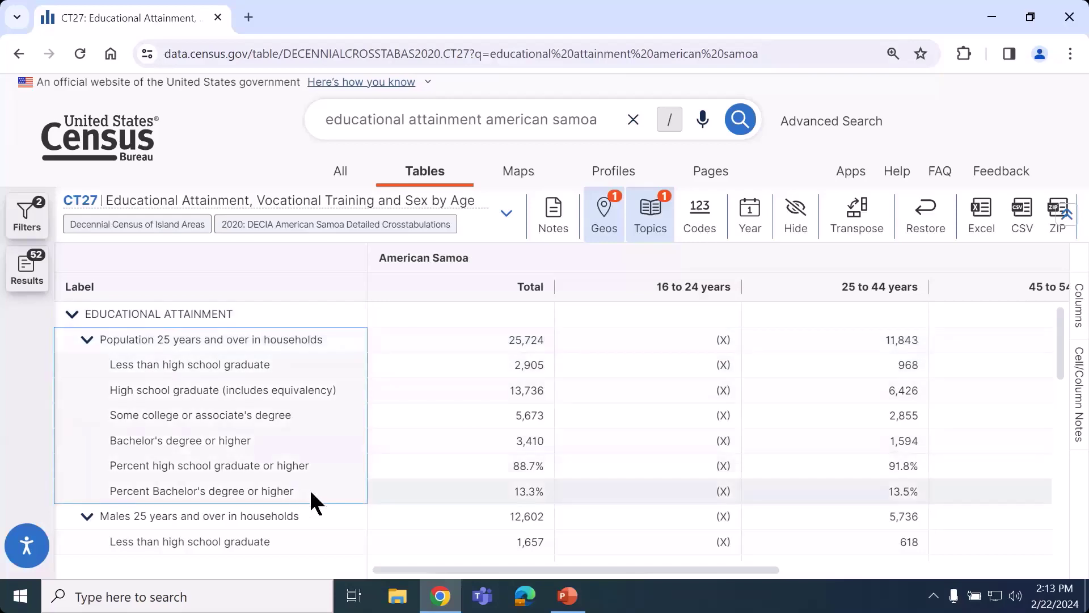
scroll(310, 488, down, 5)
scroll(309, 488, up, 2)
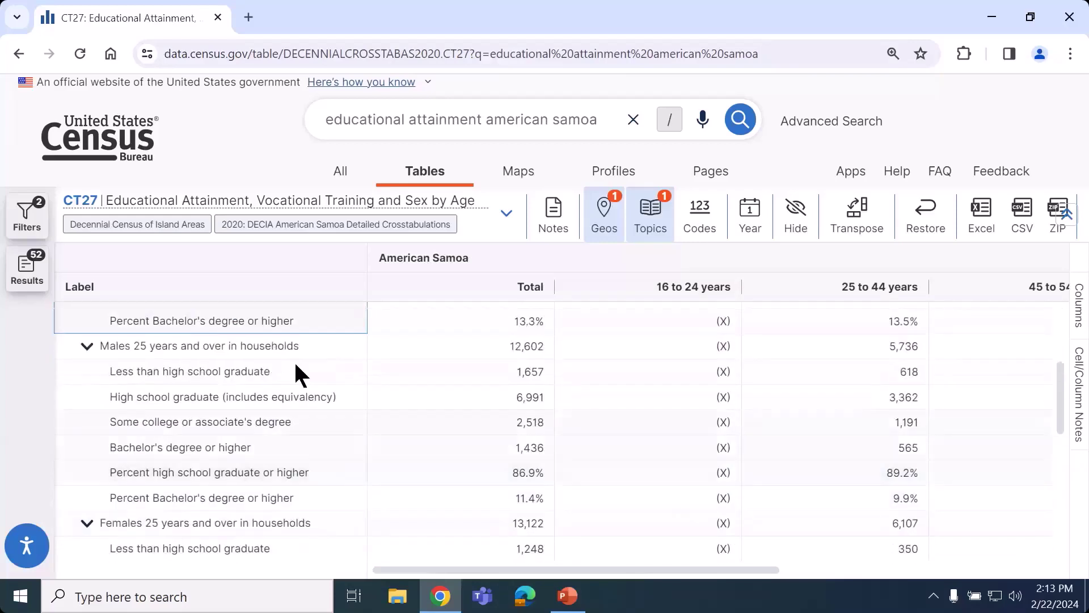
Step: Highlight the row labels for males 25 years and over in households, followed by those for females 25 years and over
drag(293, 346, 273, 486)
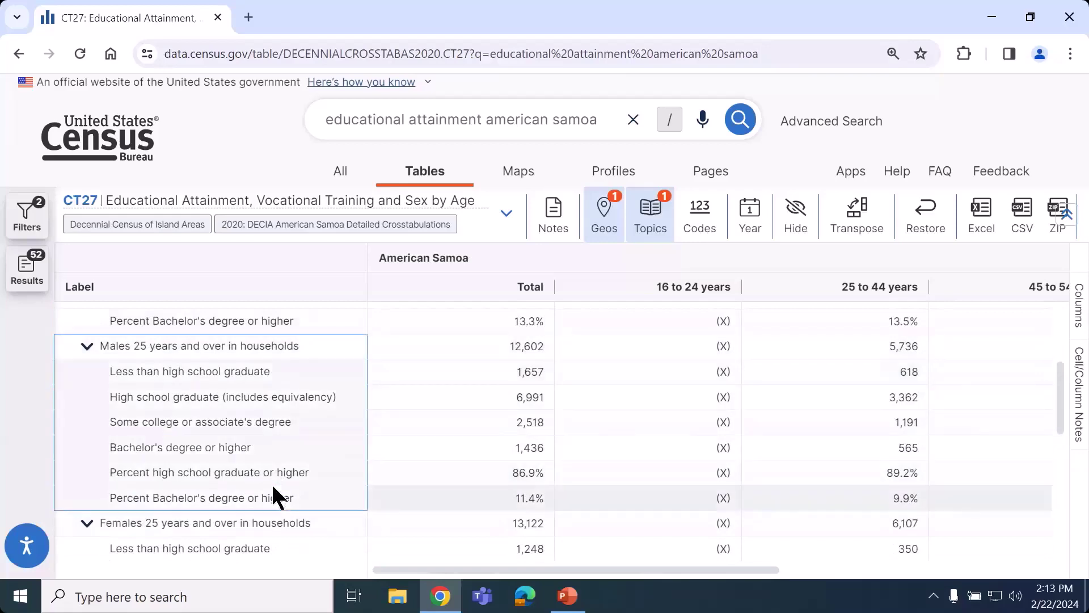
scroll(278, 488, down, 3)
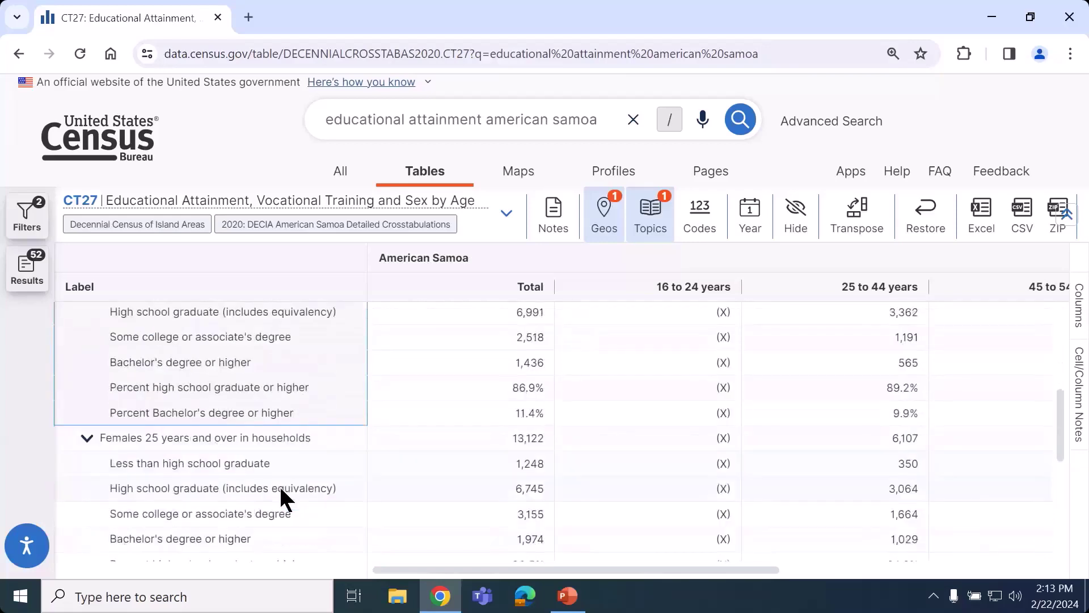
drag(278, 359, 275, 497)
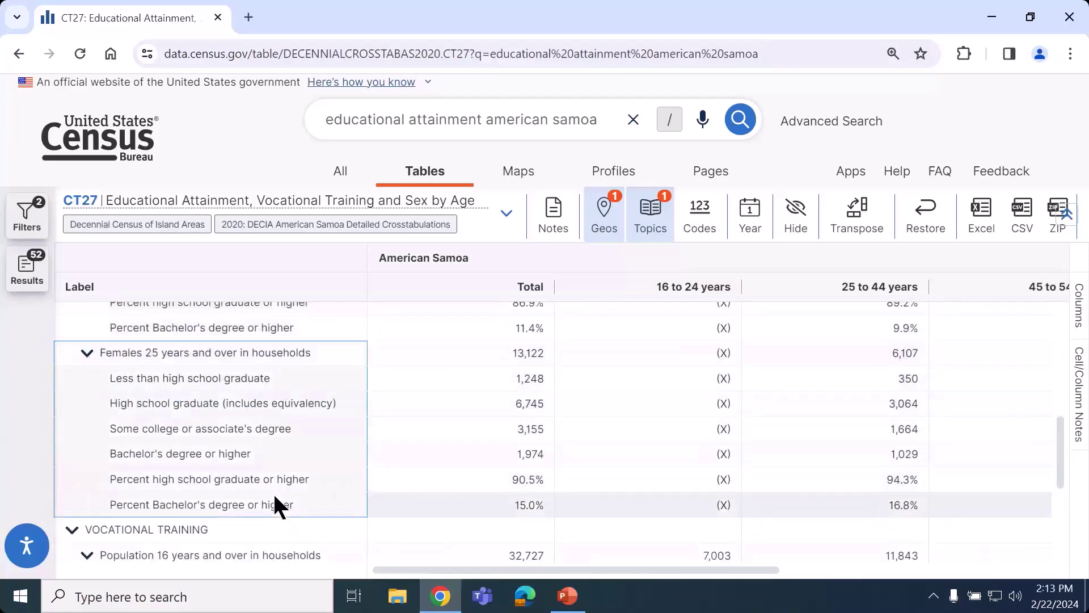
Step: Widen the Label column to show the full Vocational Training labels, and select the population's completed-requirements label
scroll(295, 490, down, 3)
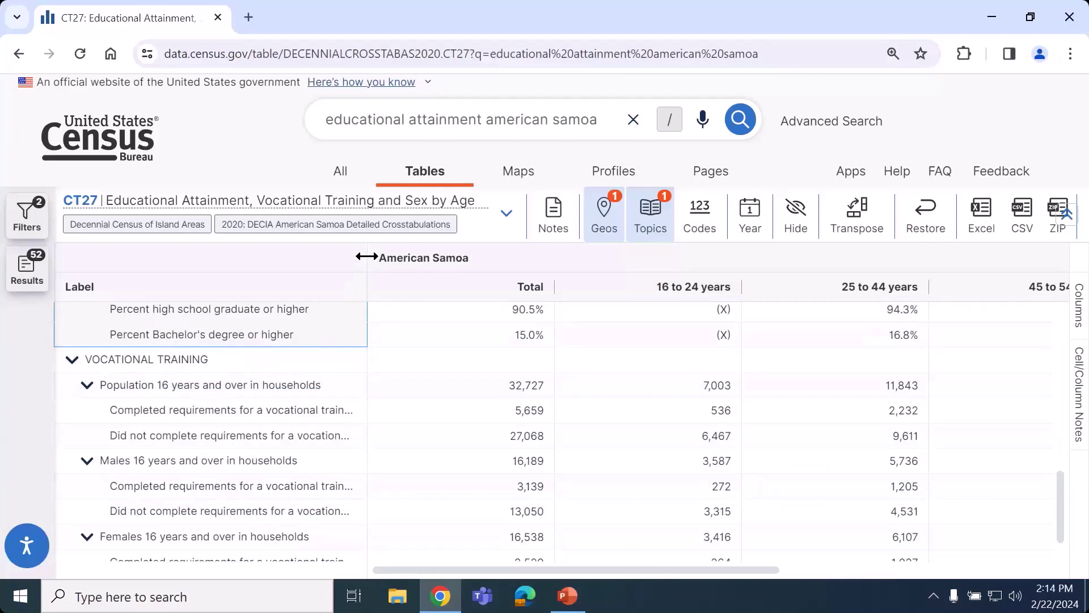
drag(367, 257, 476, 275)
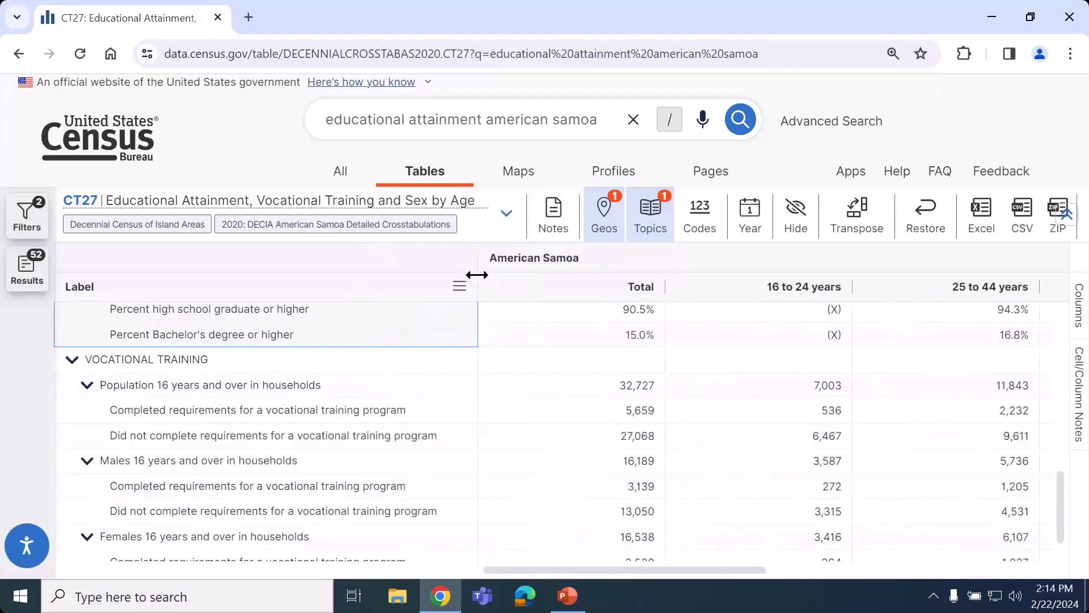
click(396, 414)
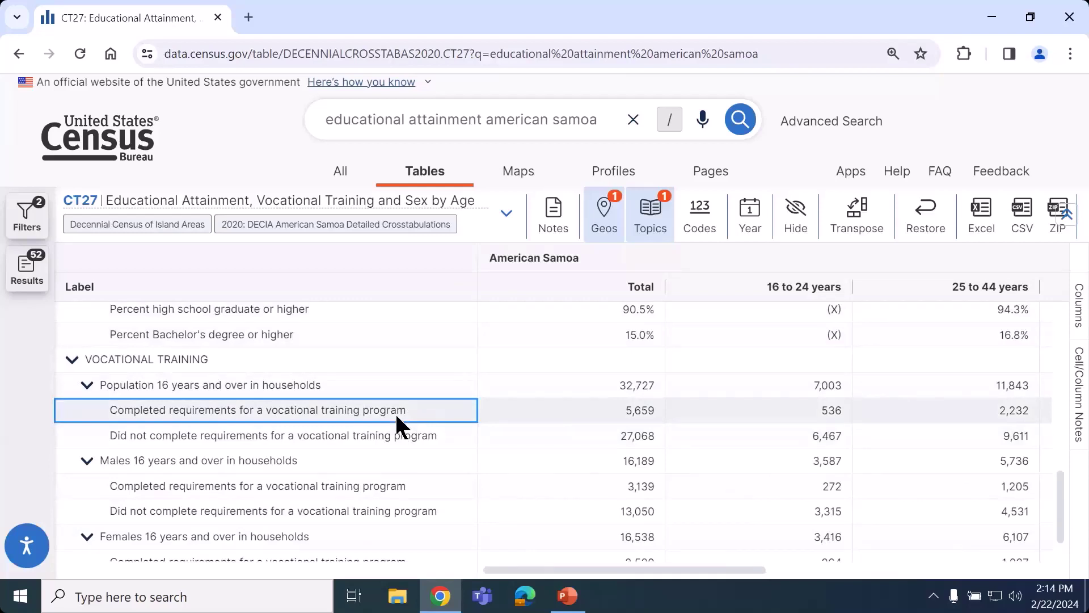
Step: Compare the total population 16 years and over with those completing vocational training, and trace the completed row through 65 years and over
key(Right)
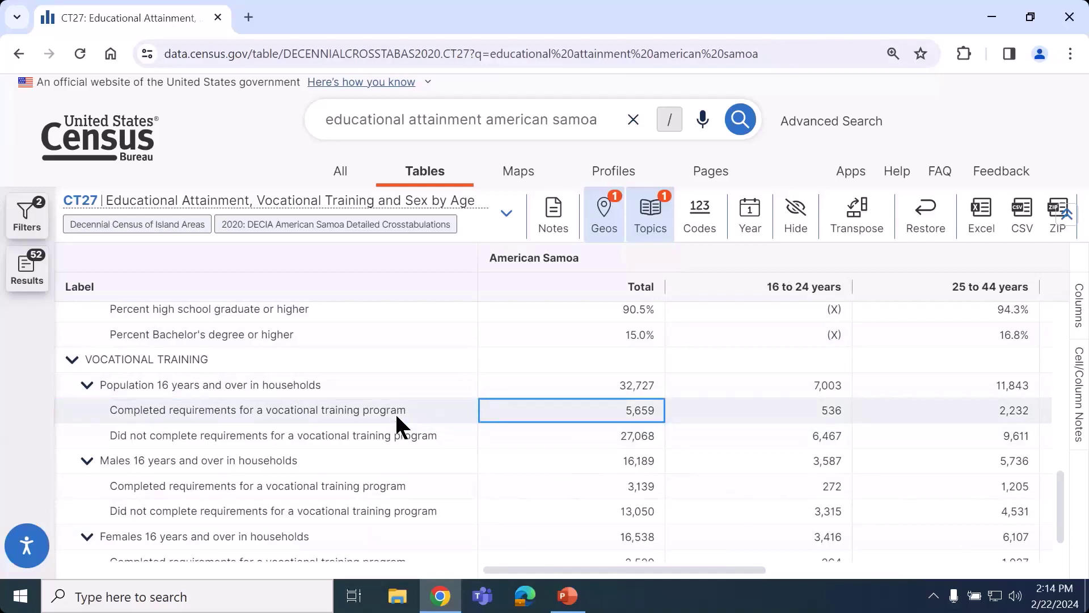
key(Up)
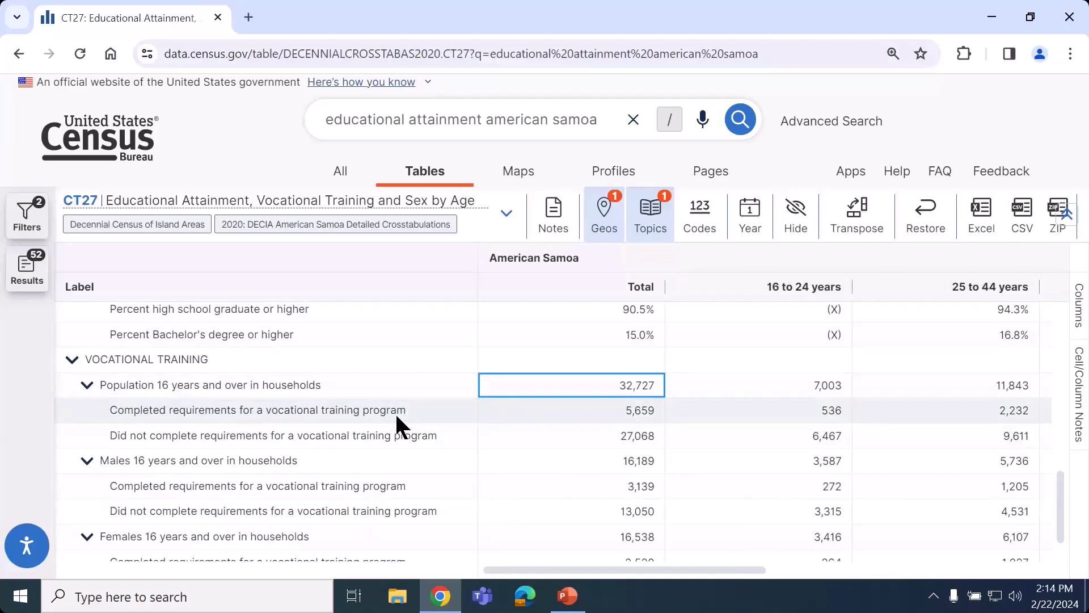
key(Down)
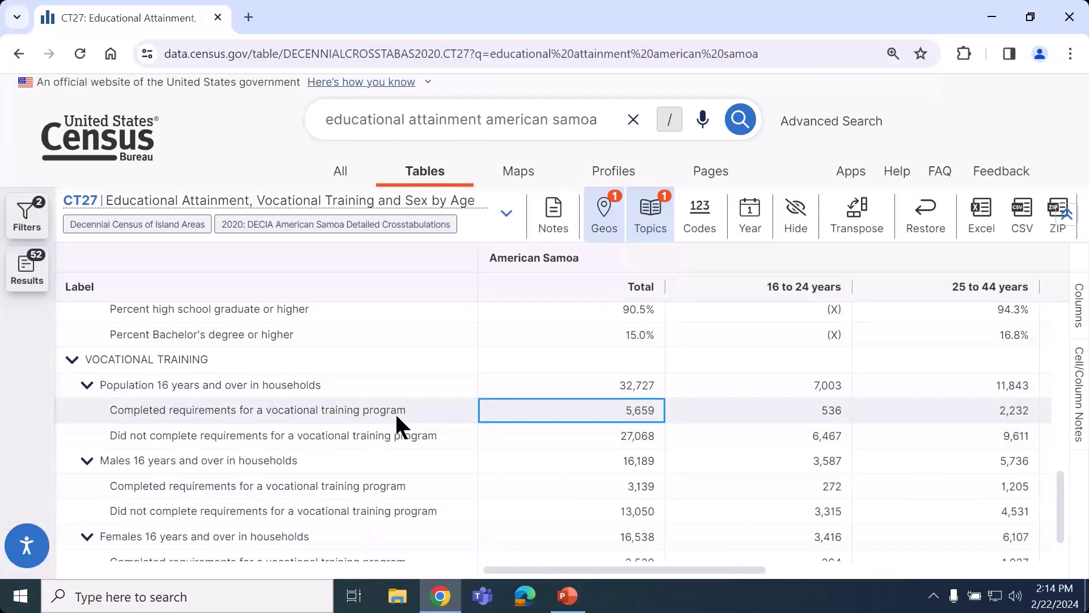
key(Right)
key(Right)
key(Right)
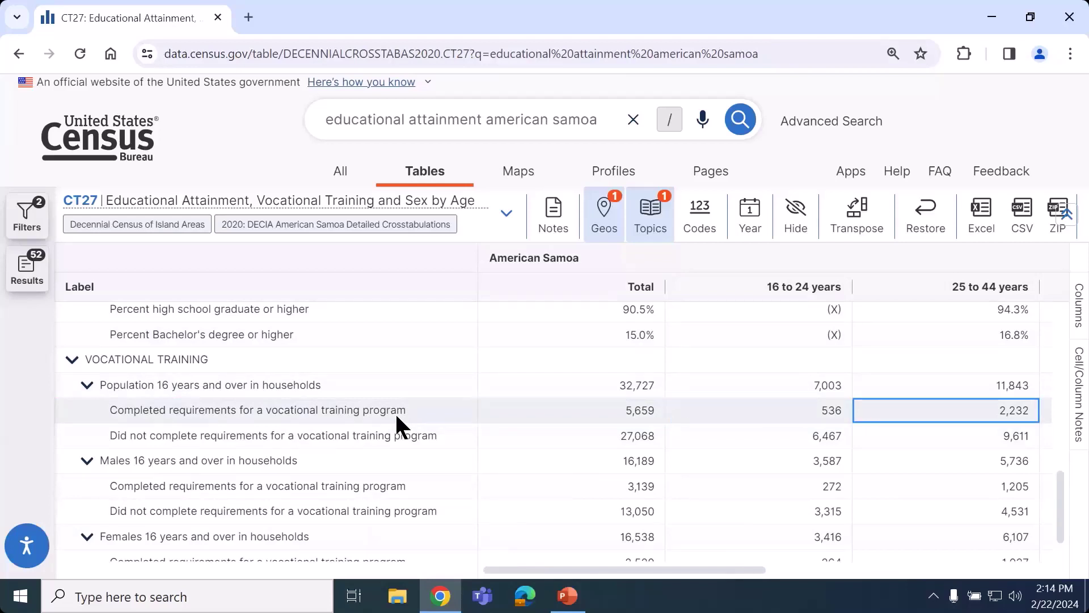
key(Right)
key(Right)
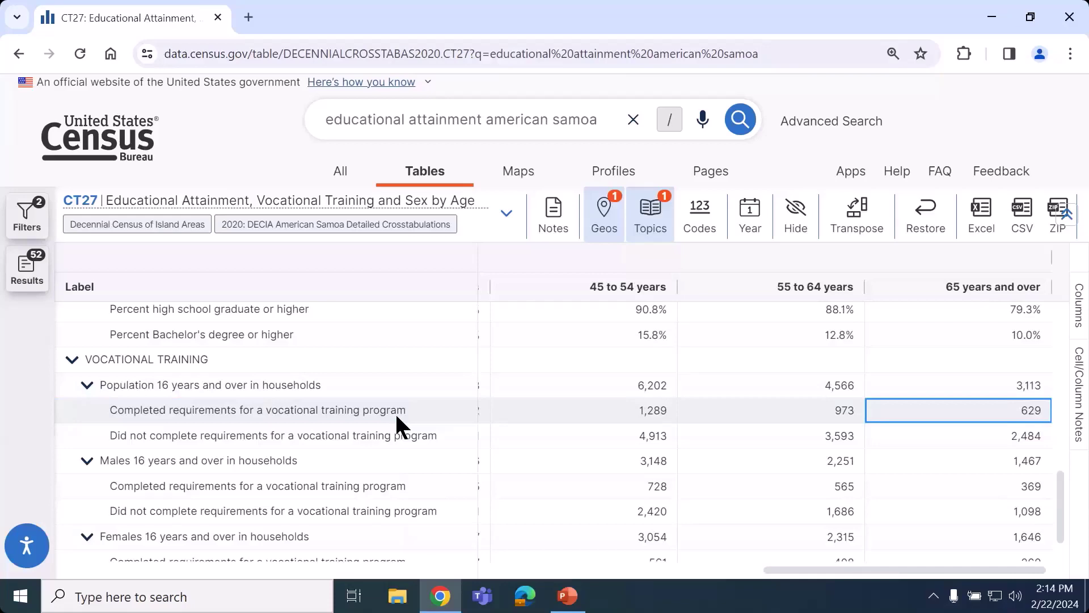
Step: Switch to PowerPoint, present the data.census.gov Demo slides up to the Filters example on Guam, and end the show
click(579, 608)
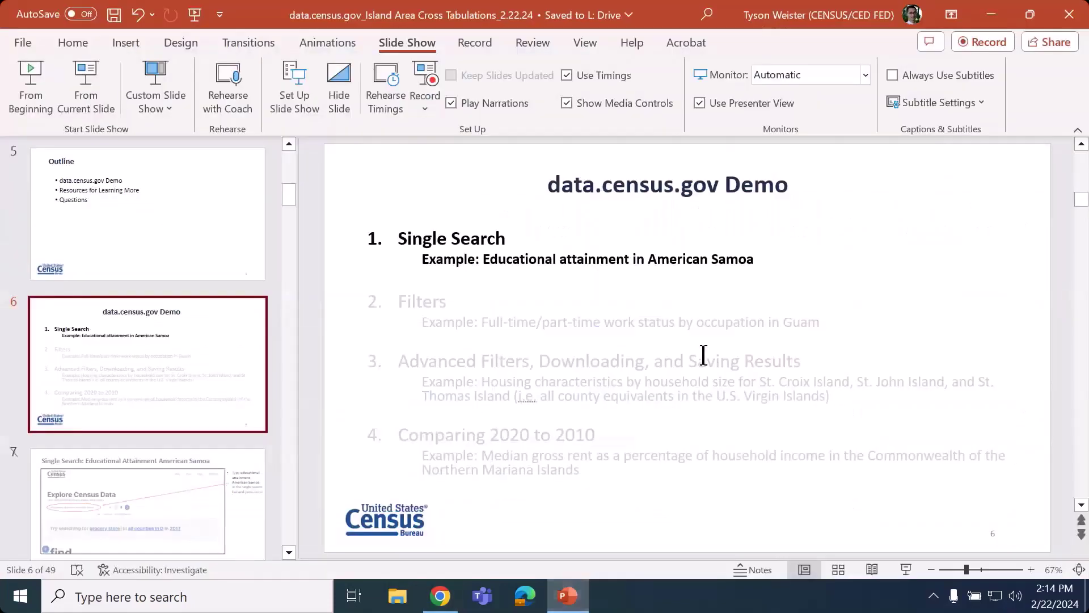
click(108, 105)
key(Right)
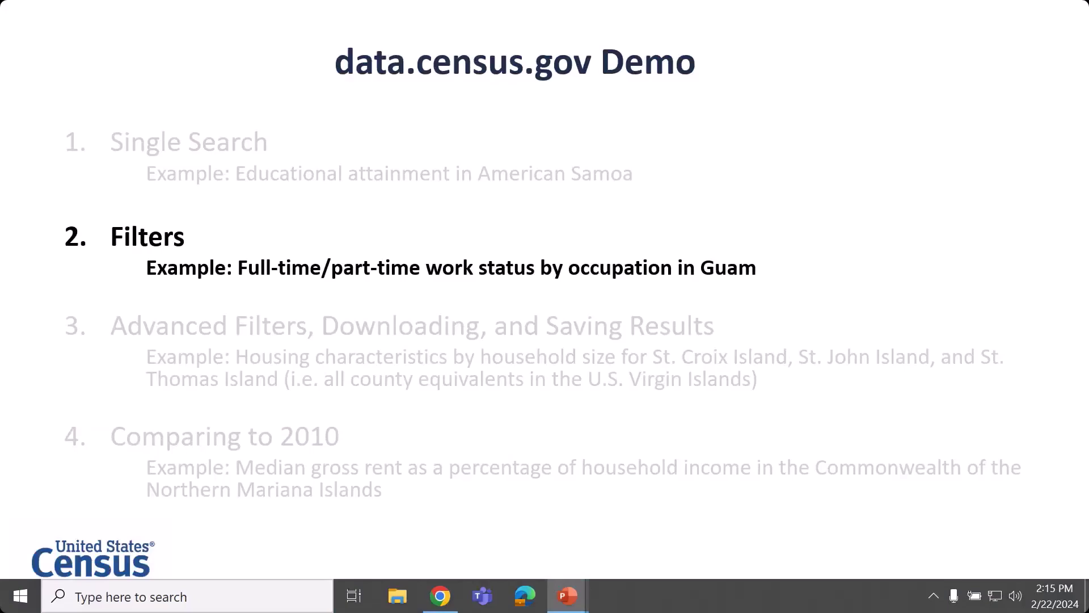
key(Escape)
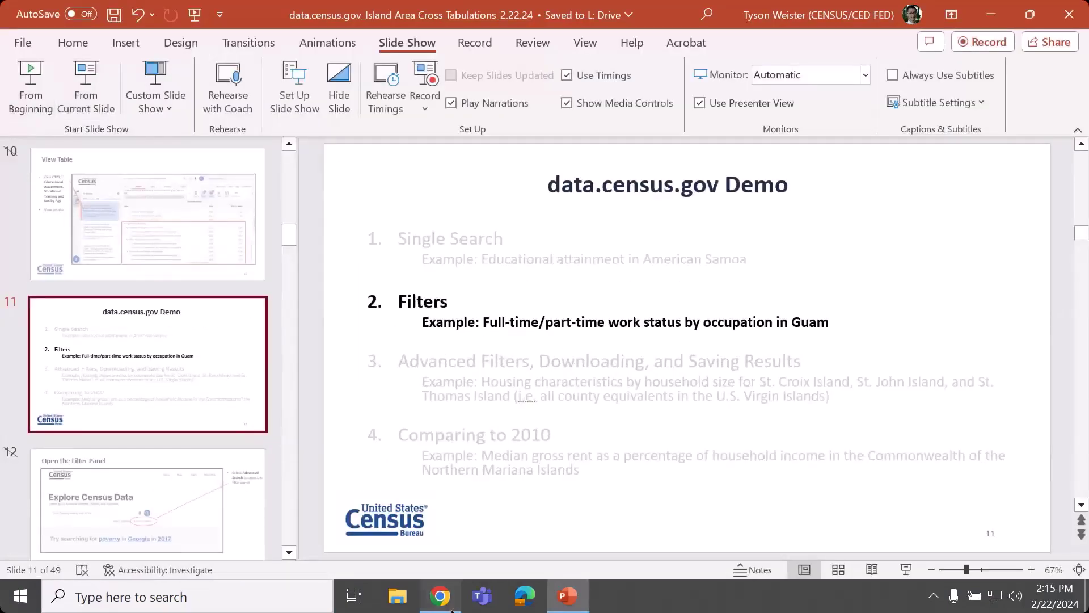
Step: Switch back to Chrome, return to the data.census.gov home page, and open Advanced Search
click(452, 610)
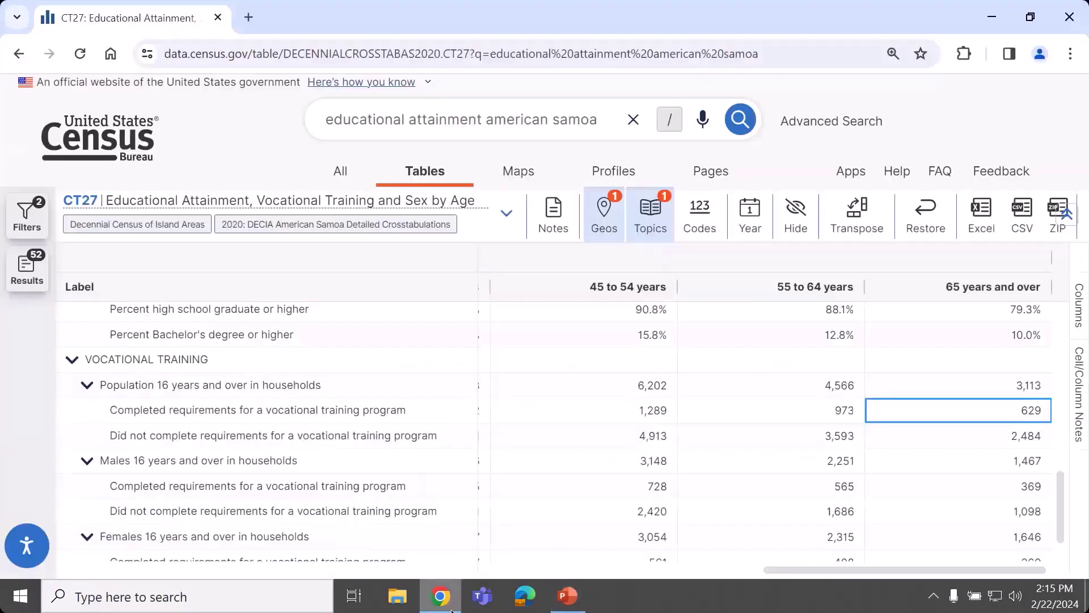
click(129, 149)
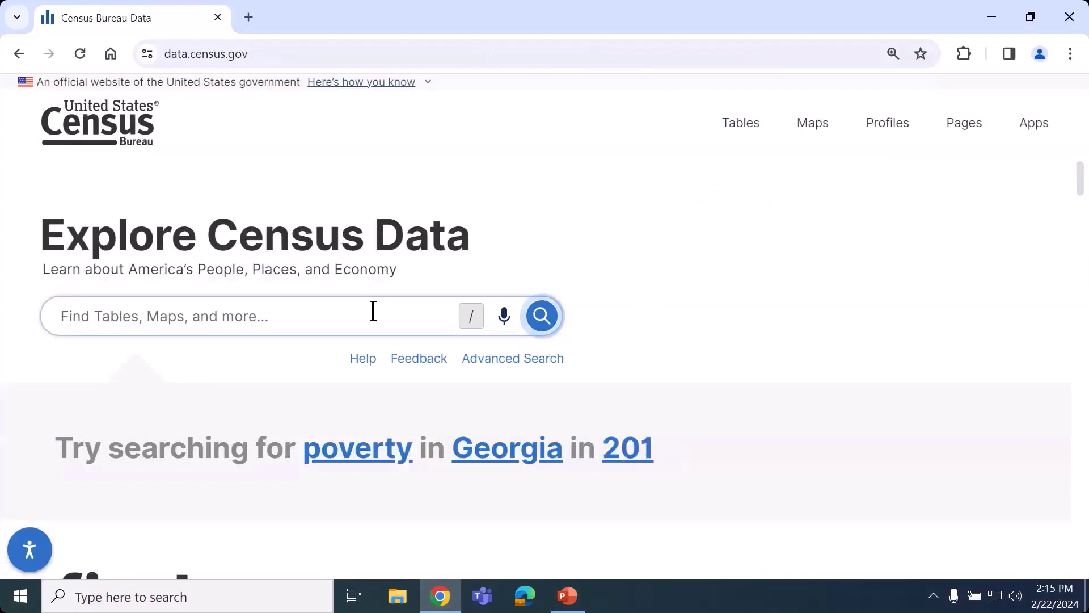
click(520, 371)
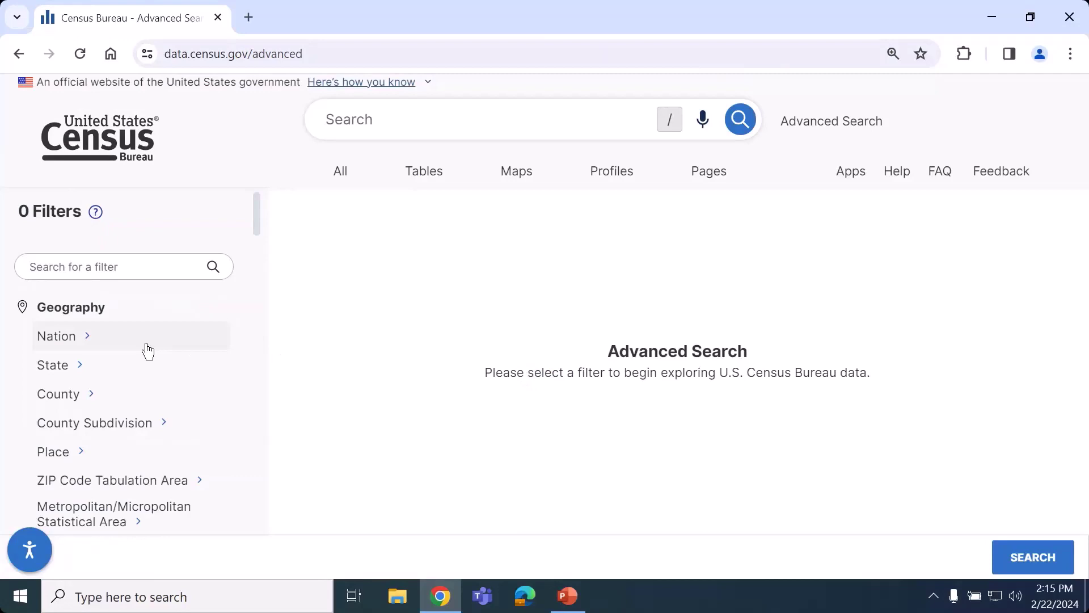
Step: Collapse the Geography, Topics, Surveys, Years and Codes filter groups for an overview, and expand them all again
click(108, 318)
click(108, 346)
click(104, 365)
click(102, 394)
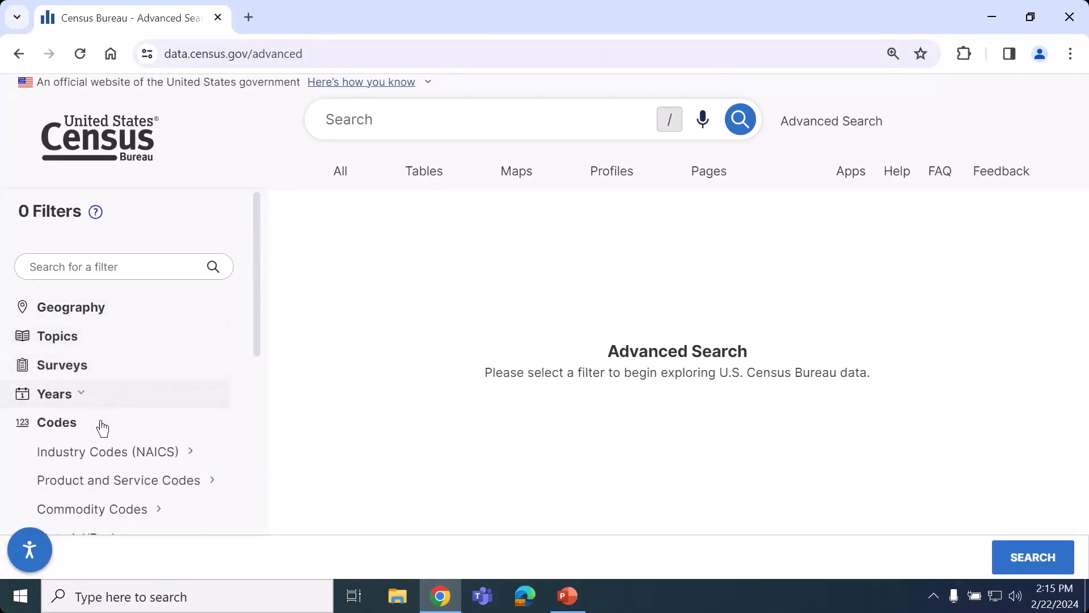
click(102, 427)
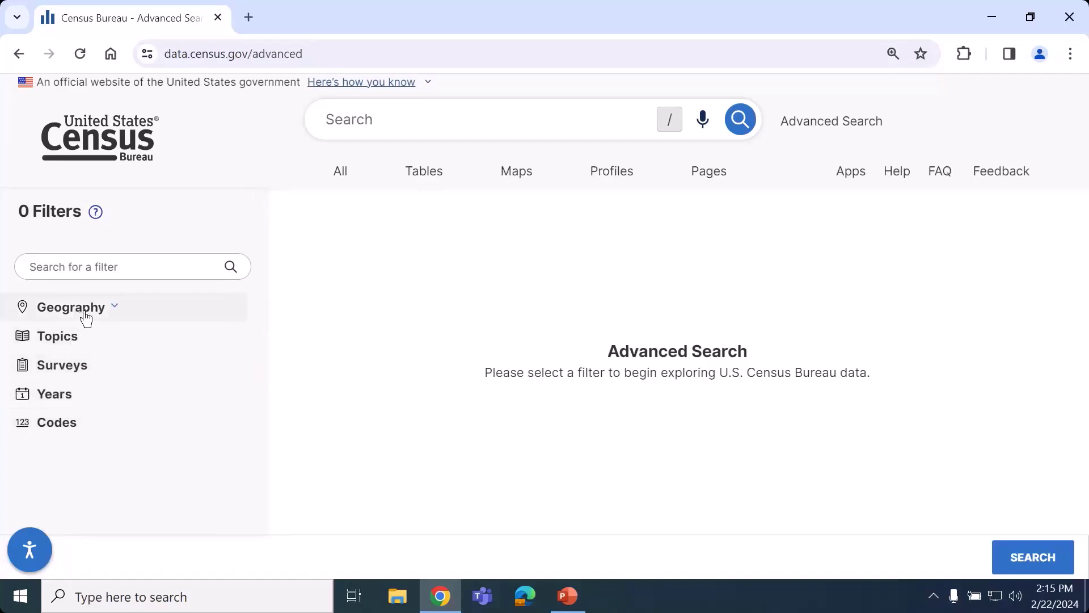
click(106, 426)
click(106, 398)
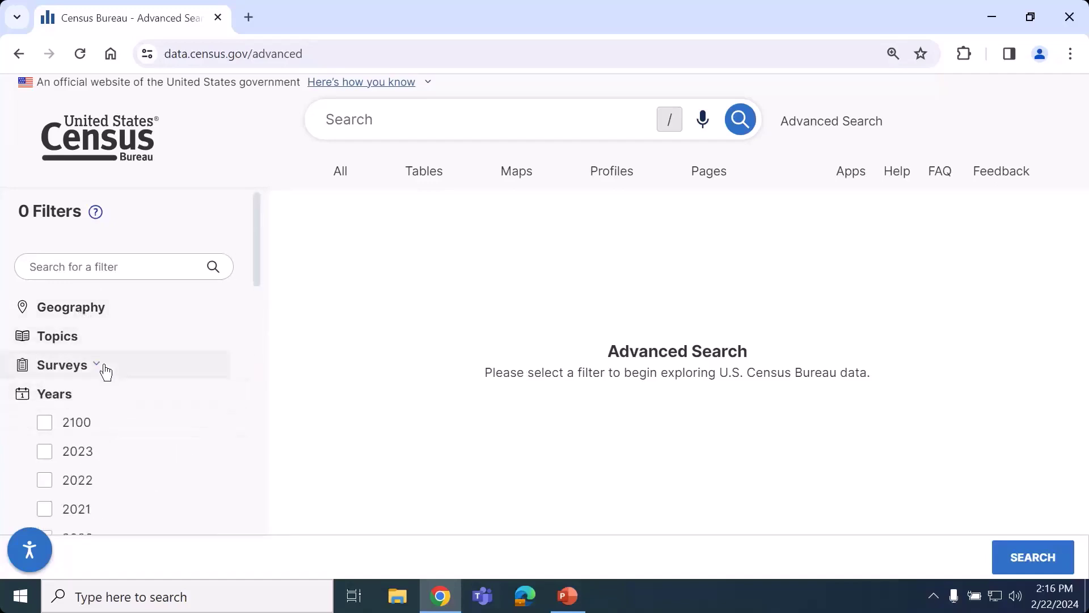
click(105, 372)
click(98, 341)
click(115, 316)
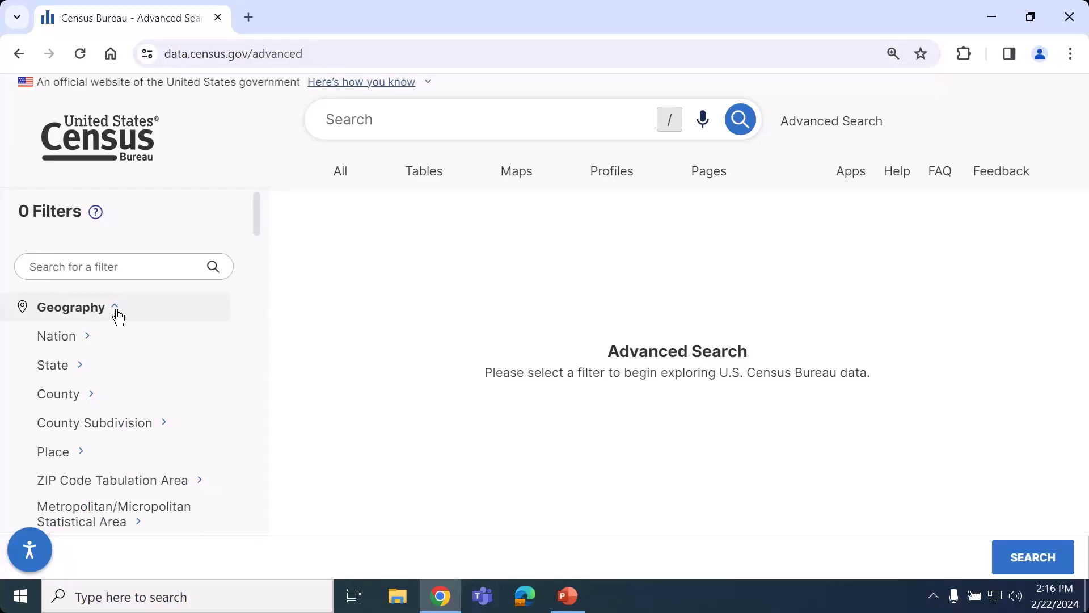
Step: Add Guam as a State geography filter
click(88, 370)
scroll(351, 463, down, 6)
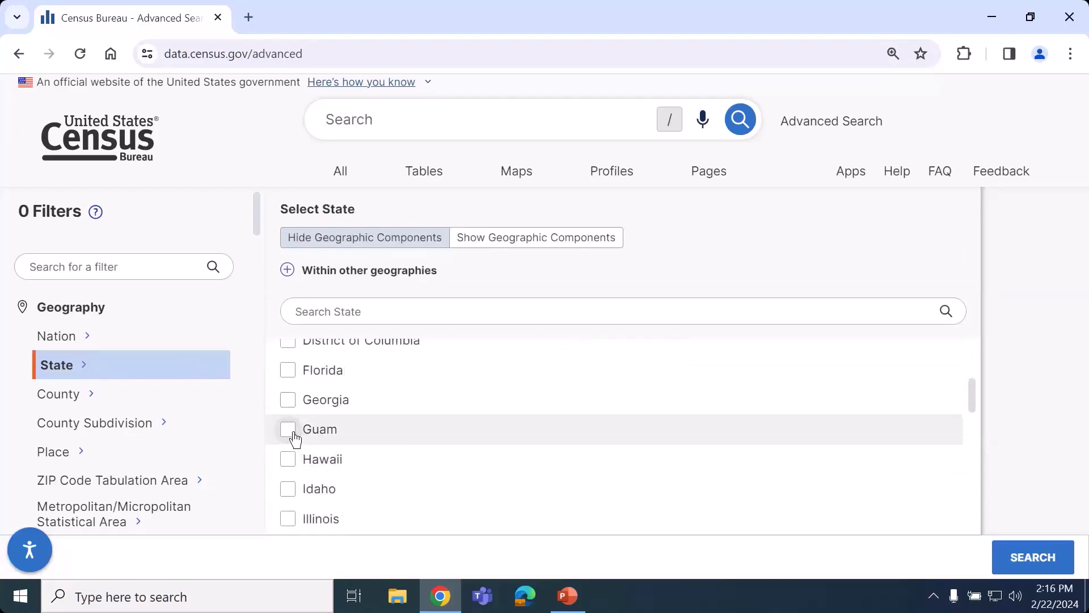
click(288, 430)
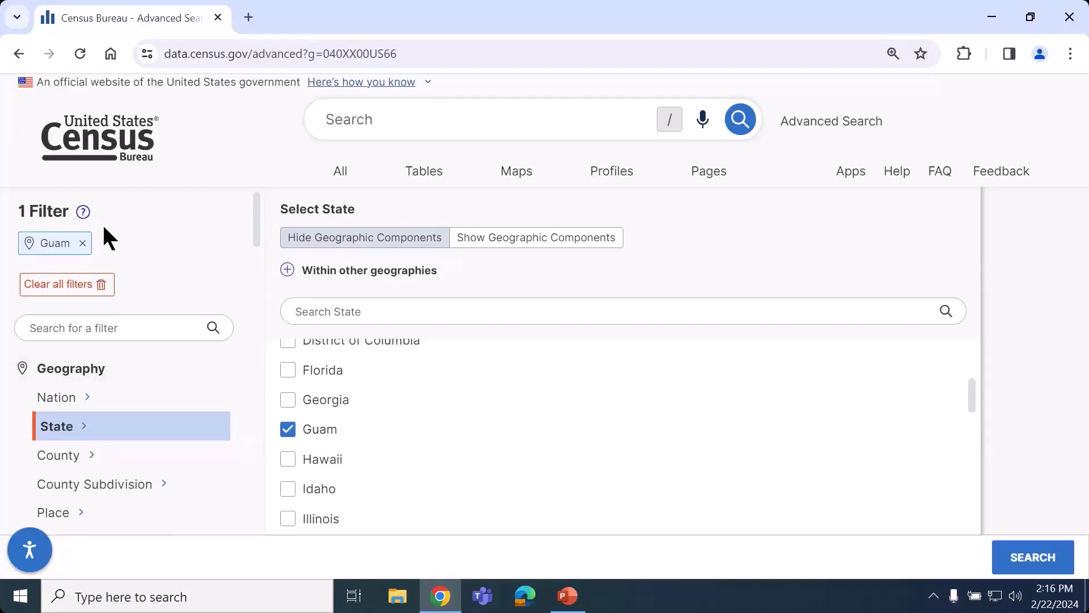
Step: Add the Occupation filter from the Employment topics
scroll(219, 277, down, 4)
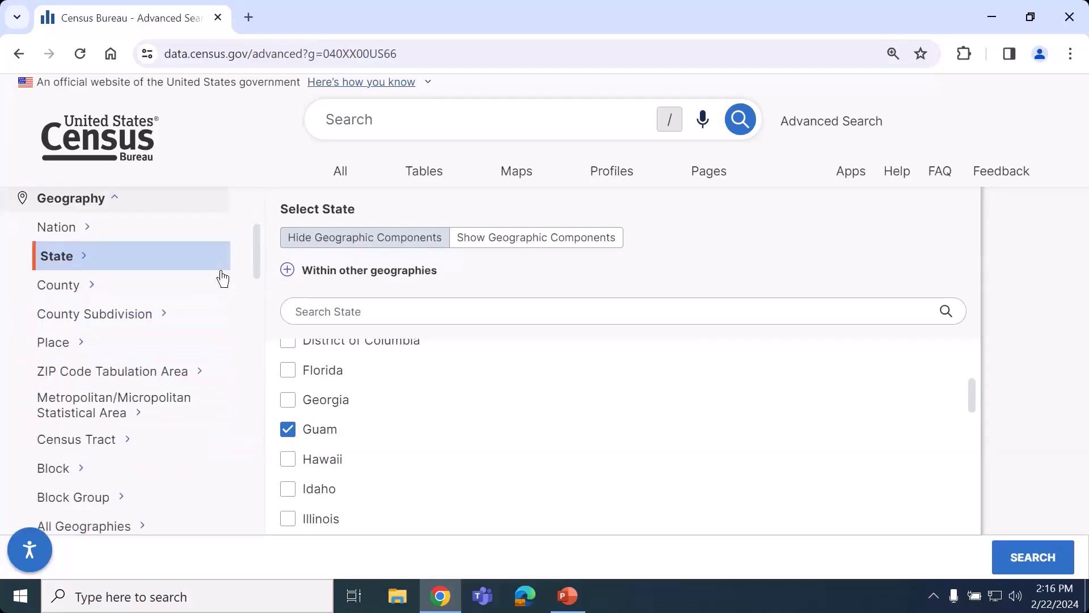
scroll(228, 282, down, 5)
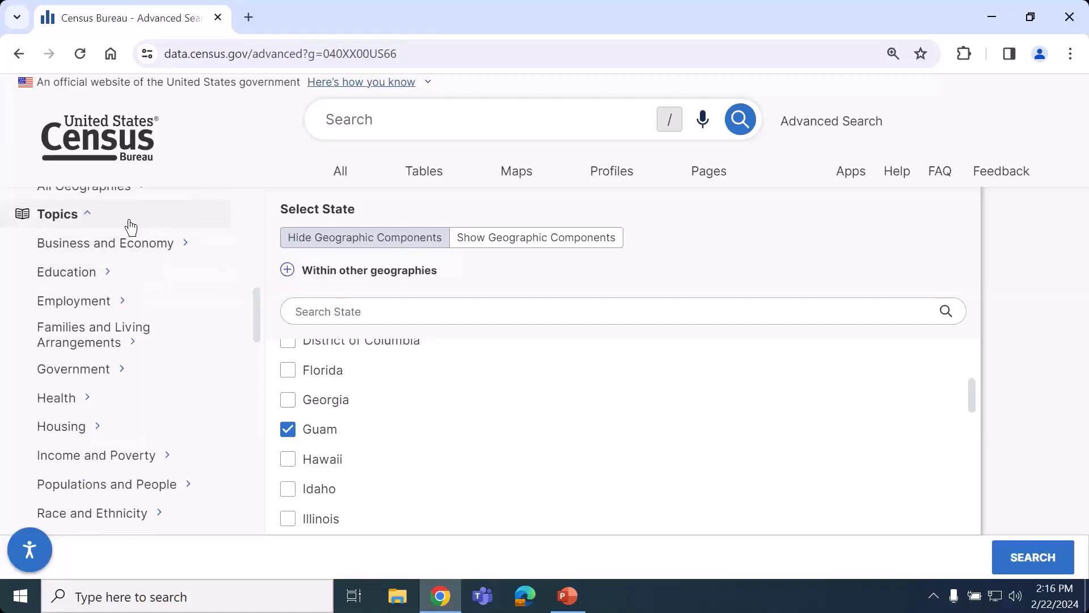
click(138, 308)
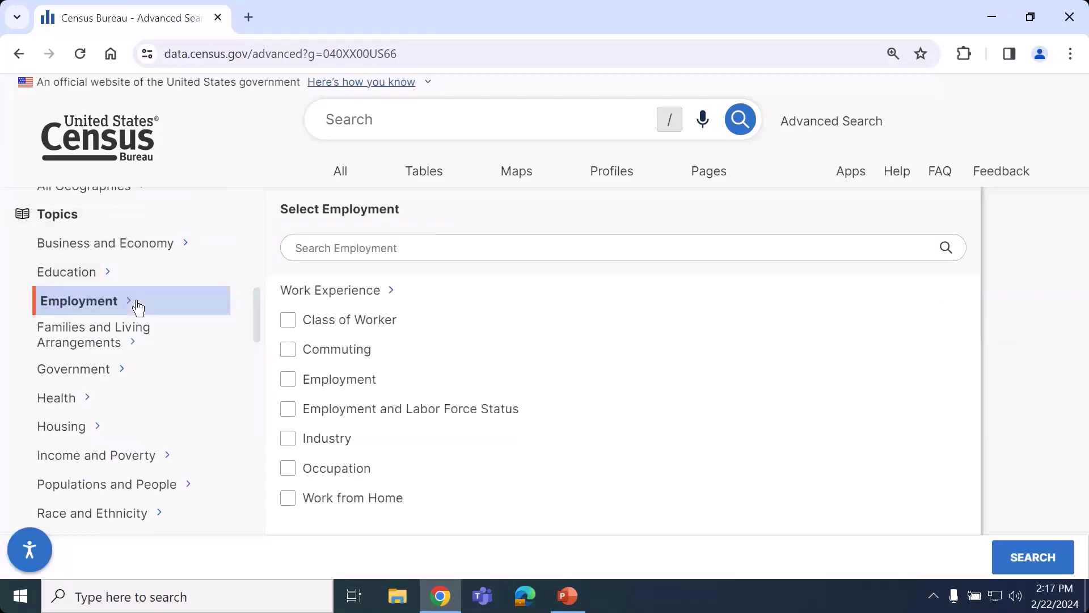
click(289, 472)
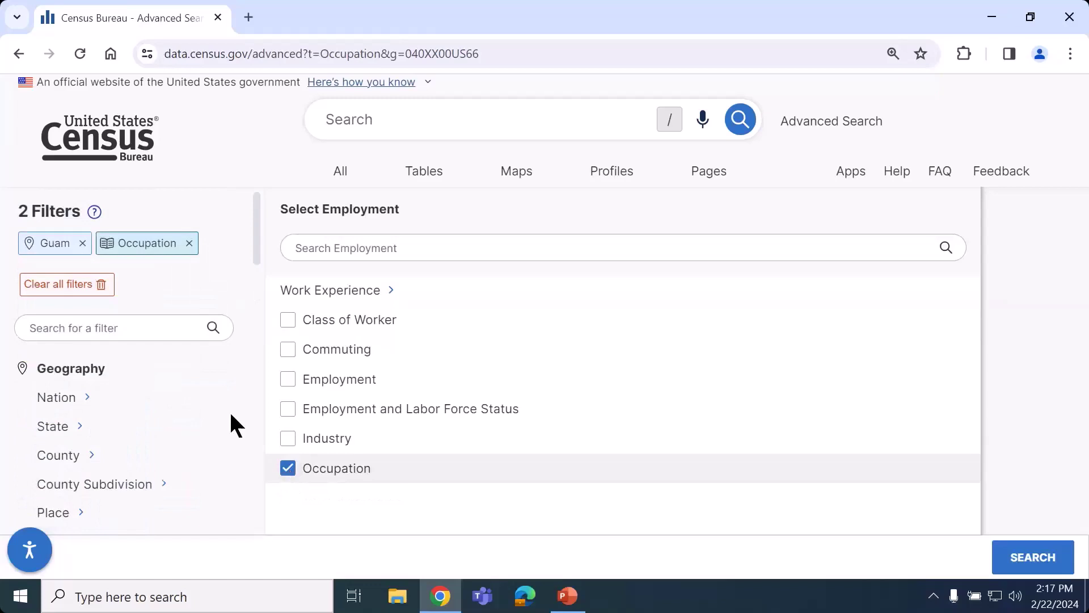
Step: Add the Part or Full-Time filter from the Work Experience group of the Employment topics
scroll(214, 427, down, 3)
scroll(213, 427, down, 1)
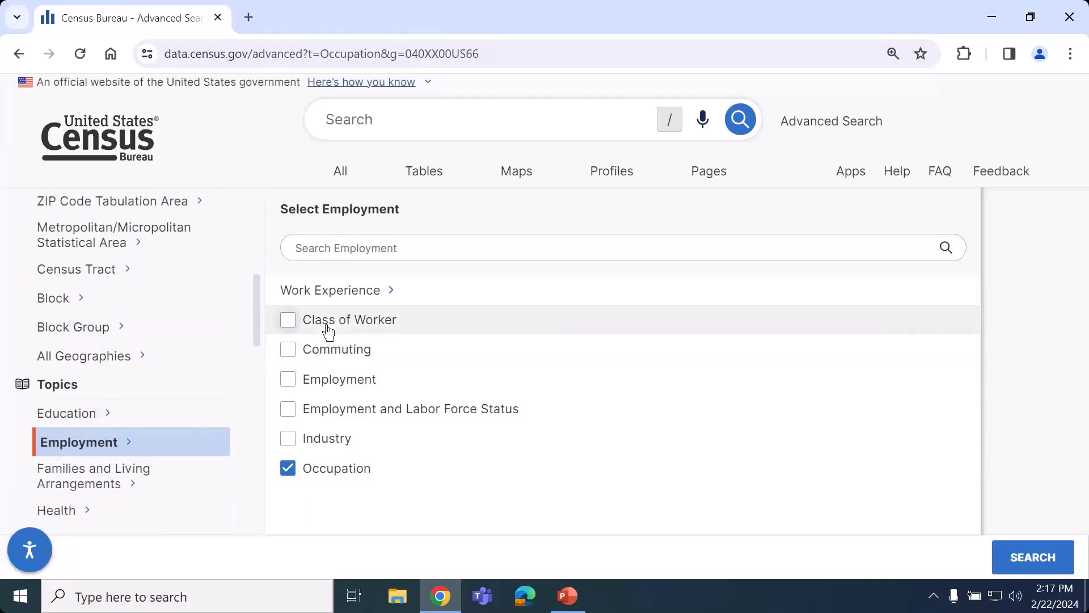
click(352, 304)
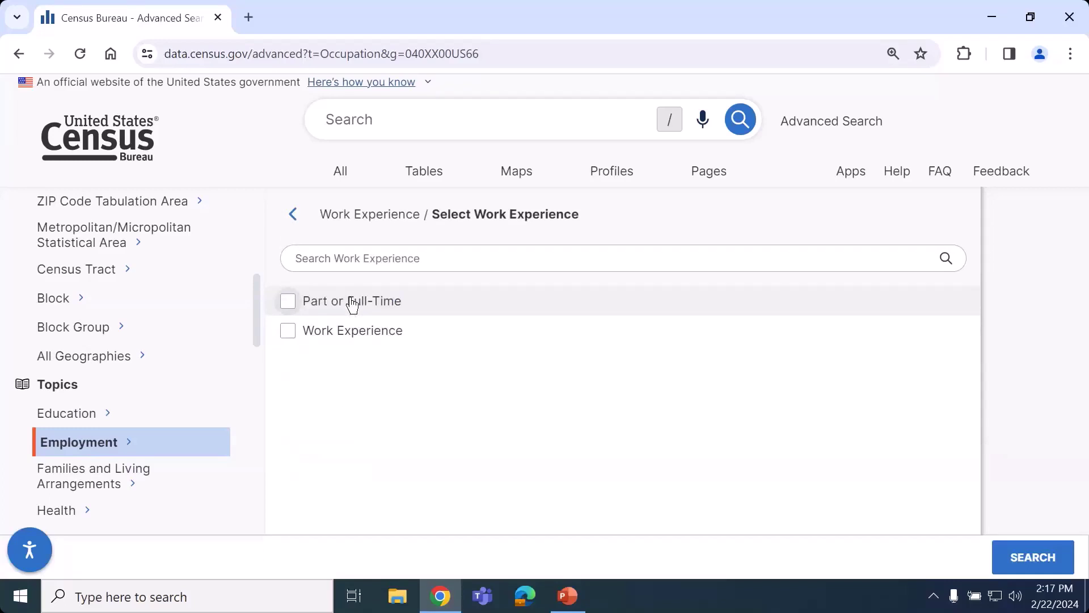
click(352, 304)
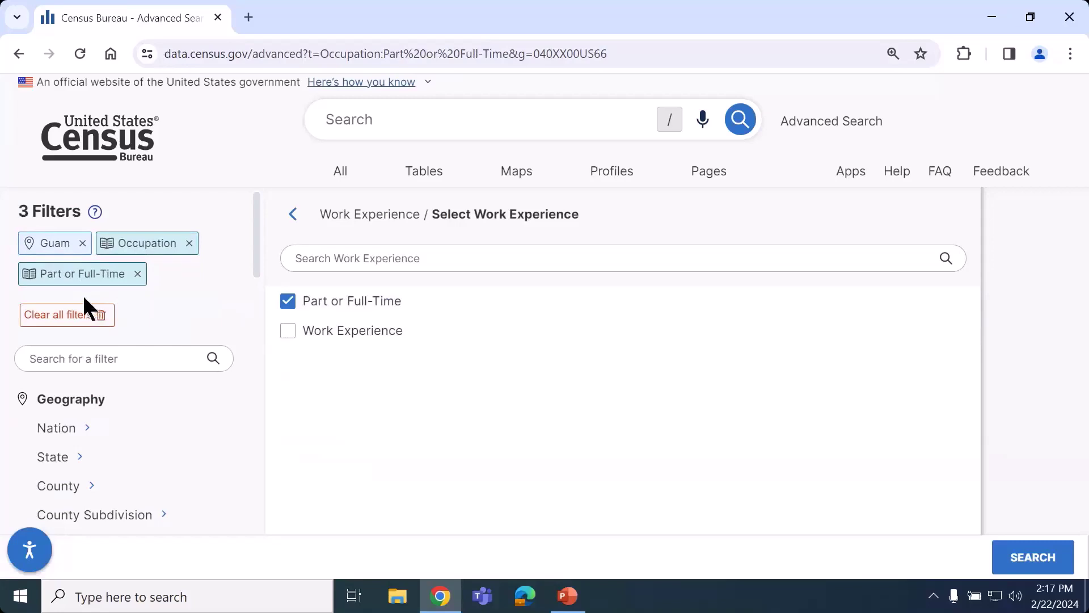
Step: Run the search with the Guam, Occupation and Part or Full-Time filters, and show only the table results
click(1026, 556)
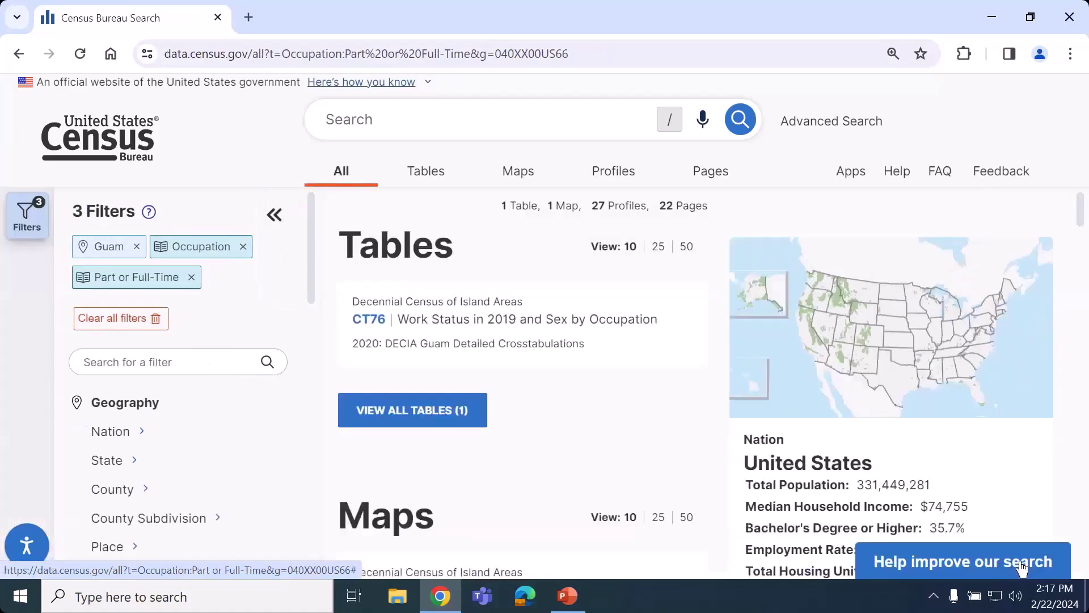
click(417, 173)
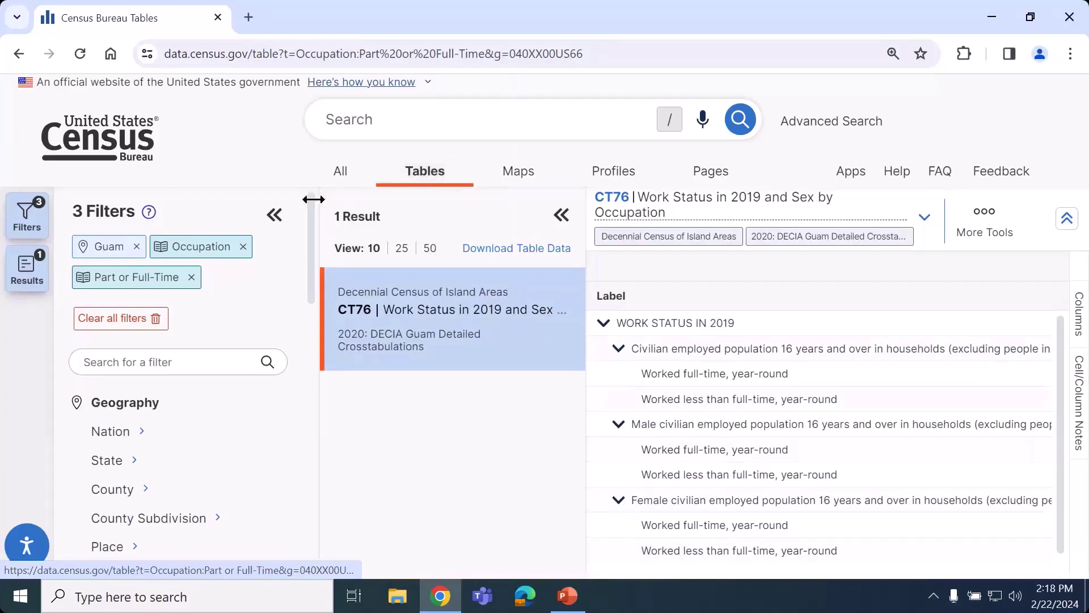
Step: Collapse the filters and the results list to give table CT76 the full width, and select the civilian employed population's Total cell
click(276, 213)
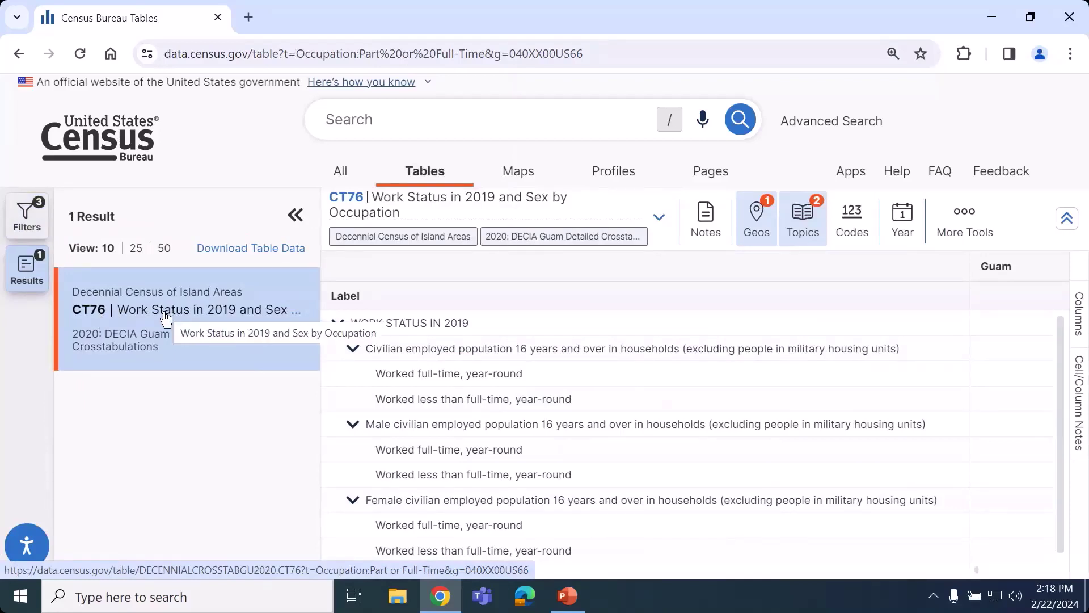
click(296, 223)
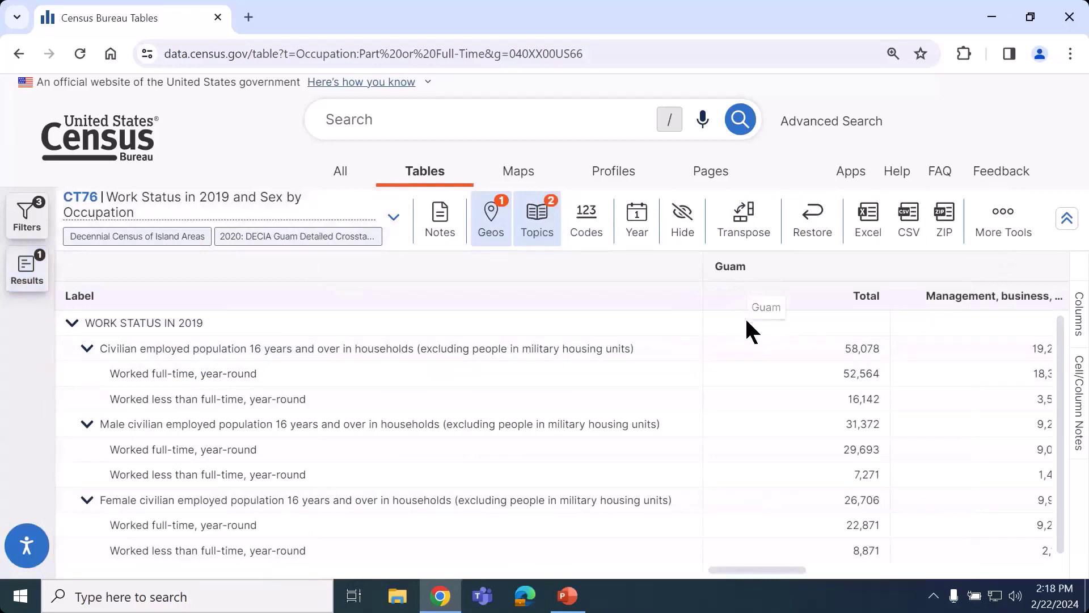
click(736, 355)
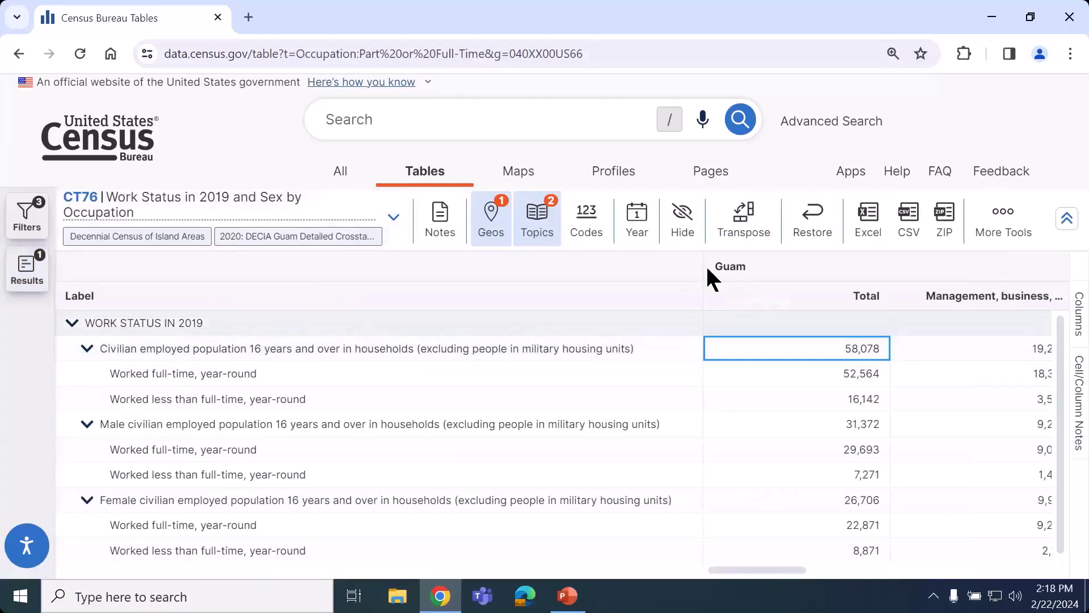
Step: Narrow the Label column of table CT76 and look across its occupation columns, returning to the management, business column
drag(702, 266, 377, 269)
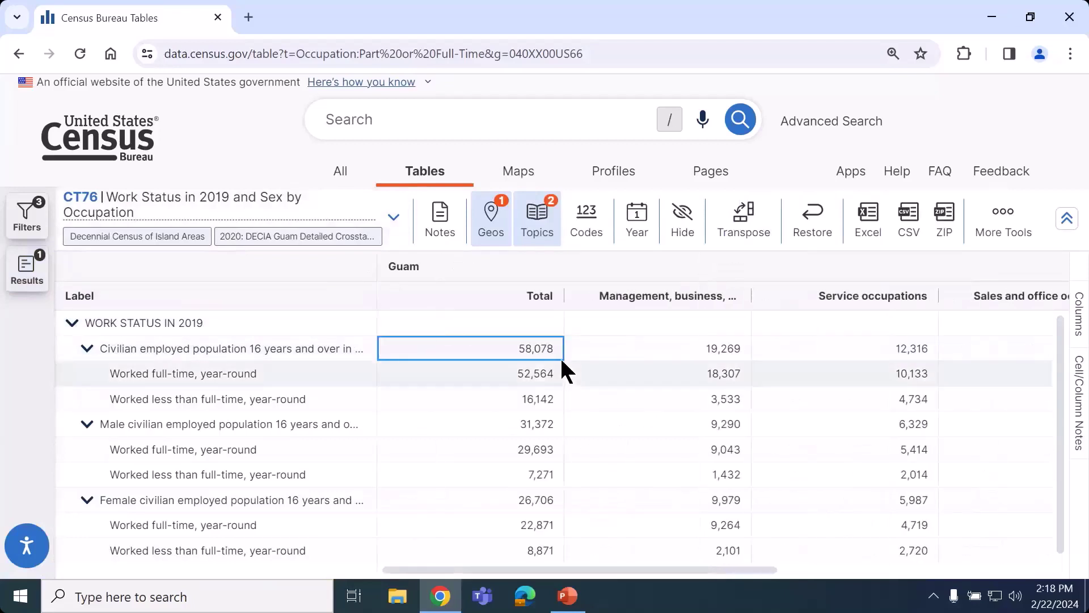
click(526, 315)
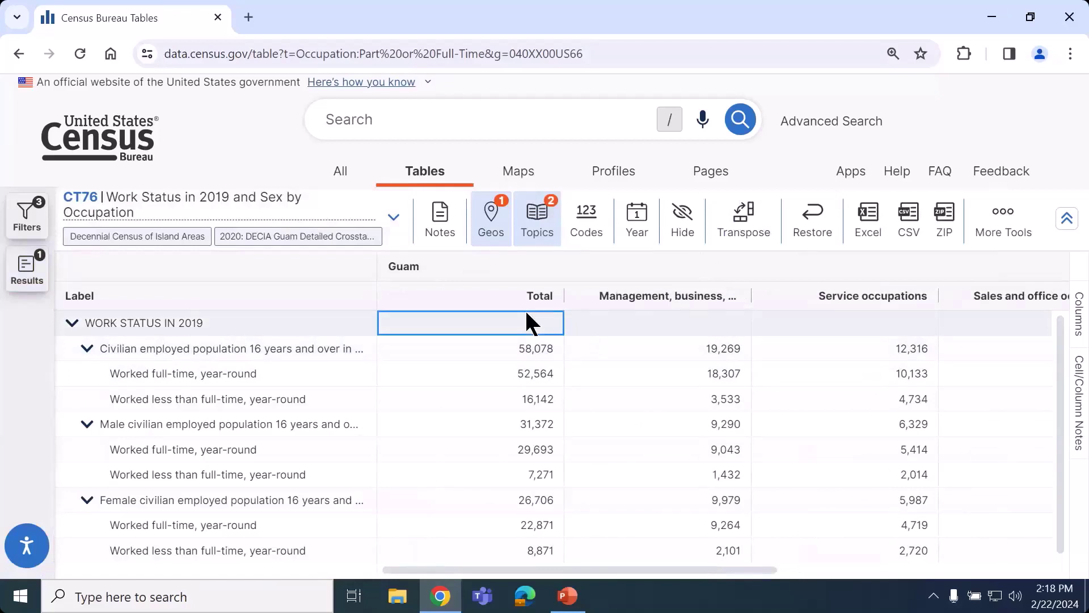
key(Right)
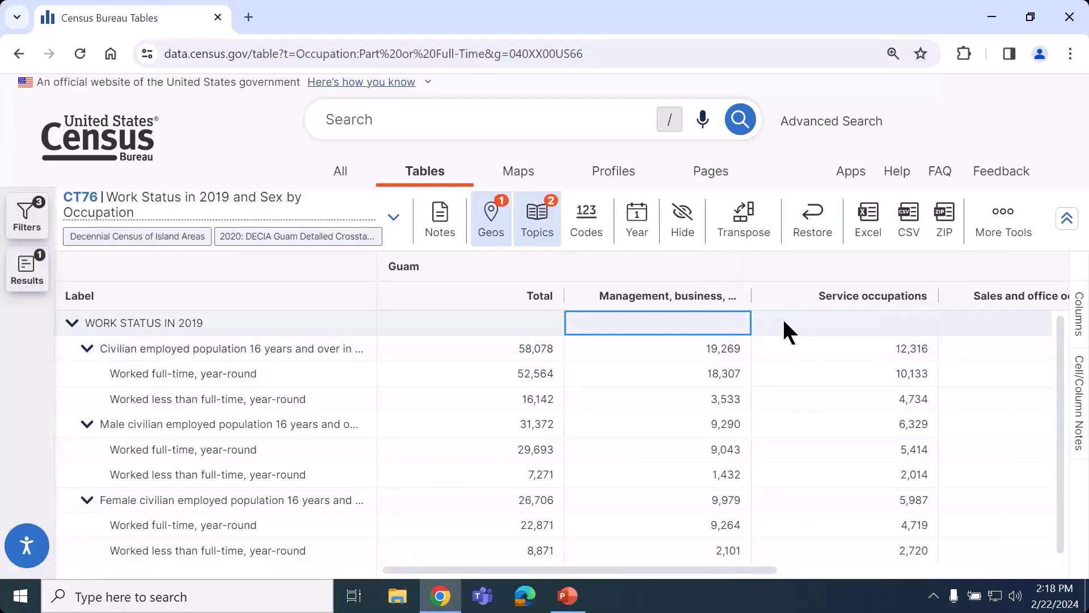
key(Right)
key(Right)
key(Right)
key(Right)
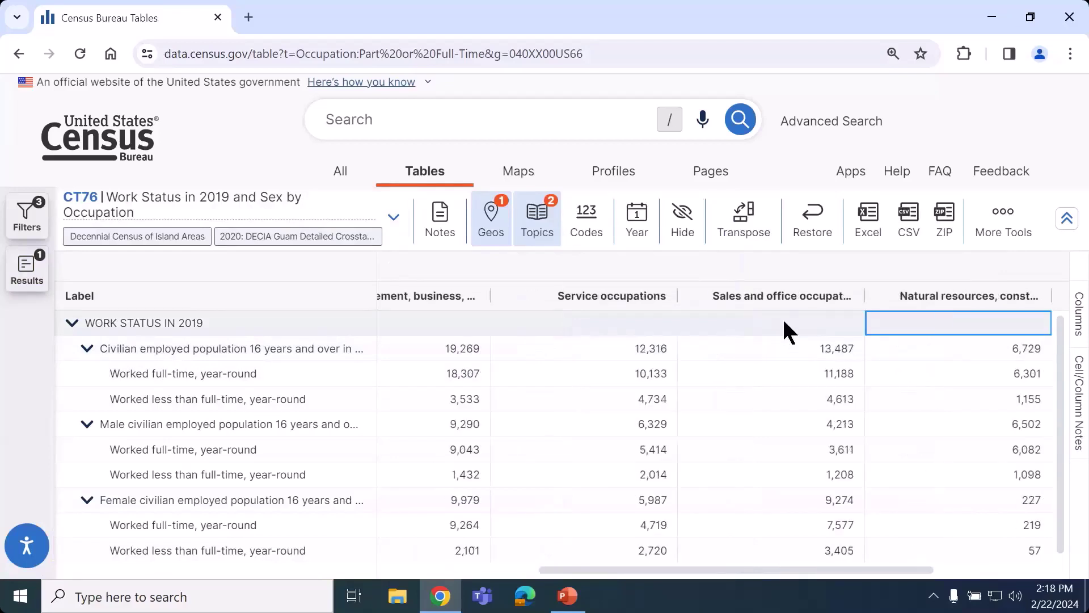
key(Left)
key(Left)
key(Left)
key(Left)
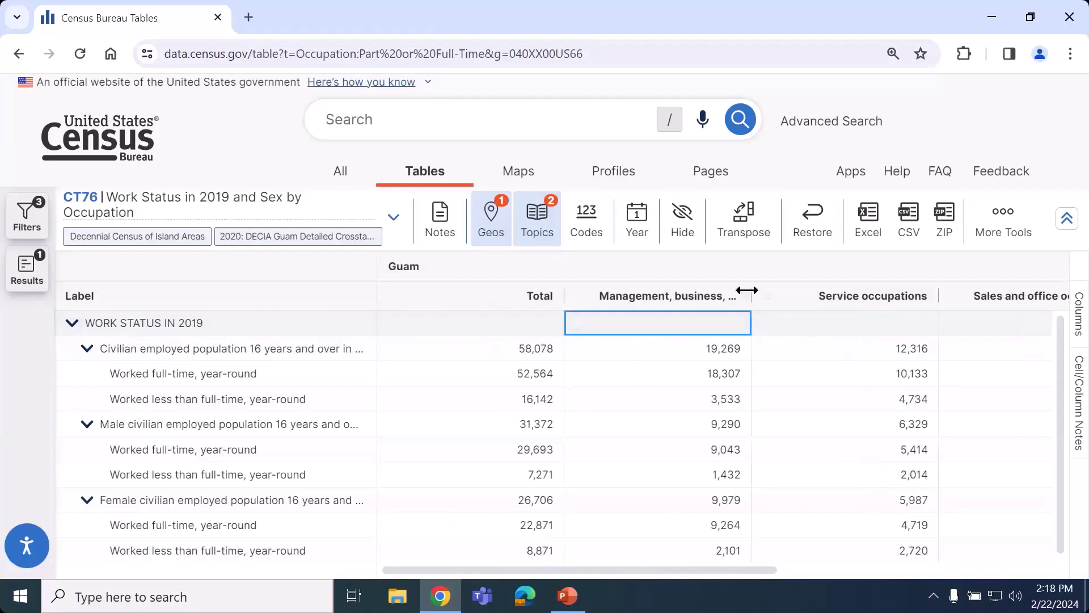
Step: Widen the management occupations column to show its full heading, and read the remaining occupation headings through production and transportation
drag(750, 292, 902, 291)
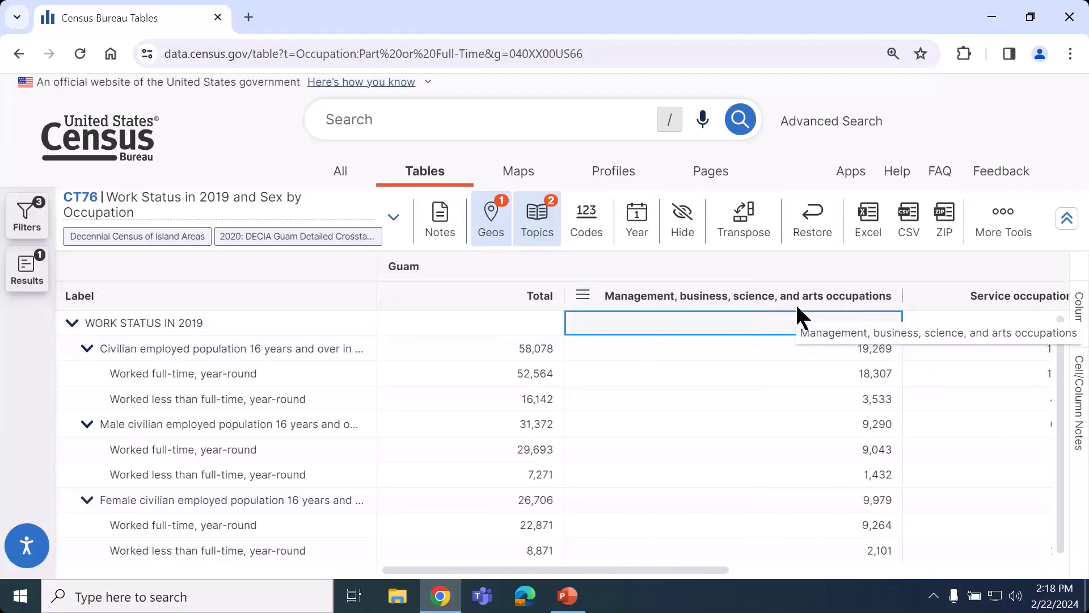
scroll(797, 318, right, 4)
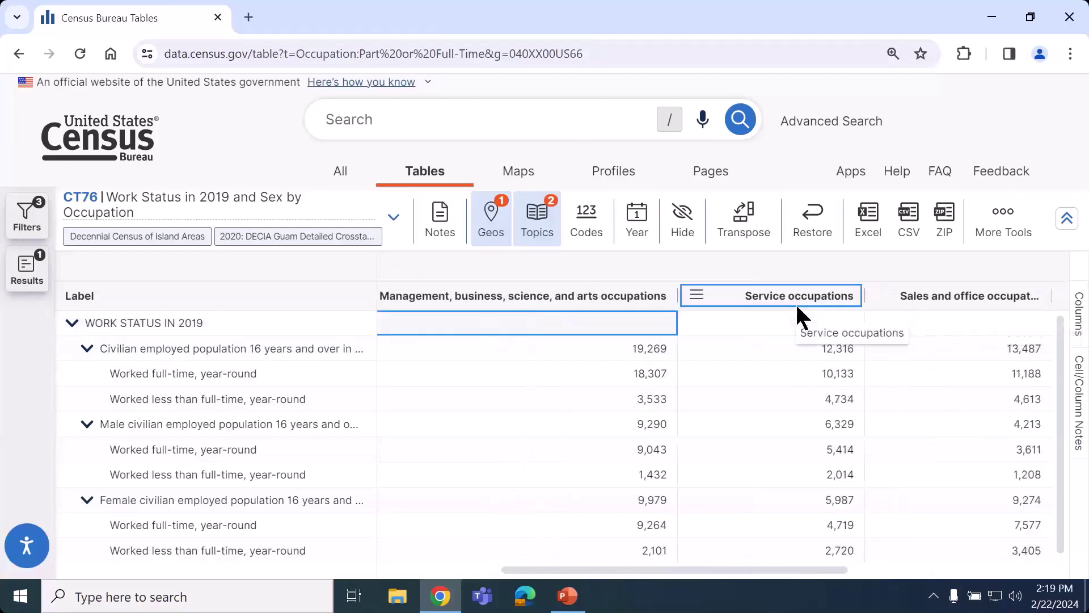
key(Right)
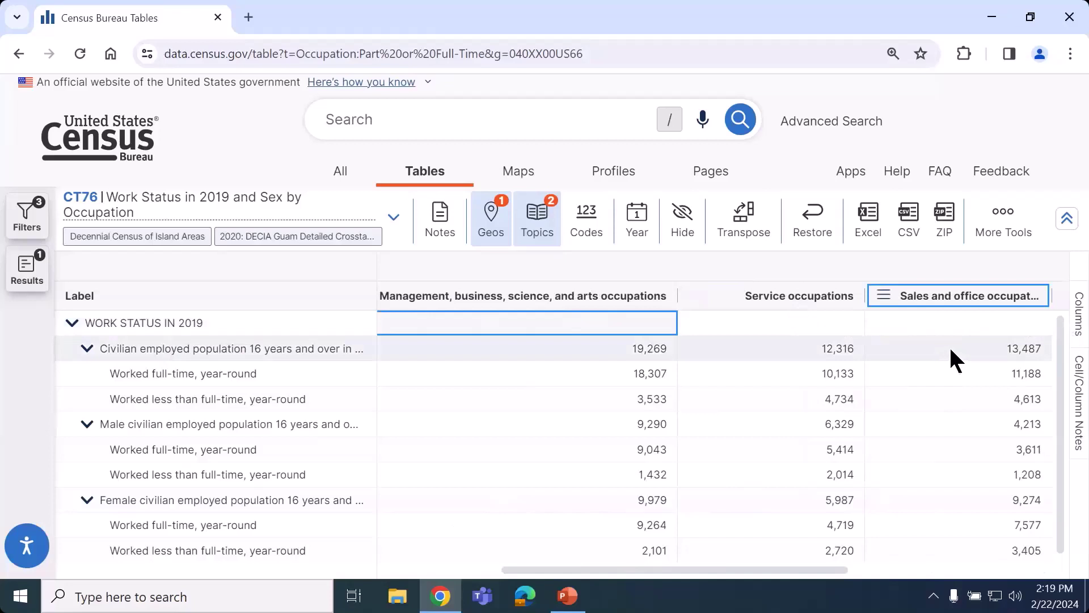
key(Right)
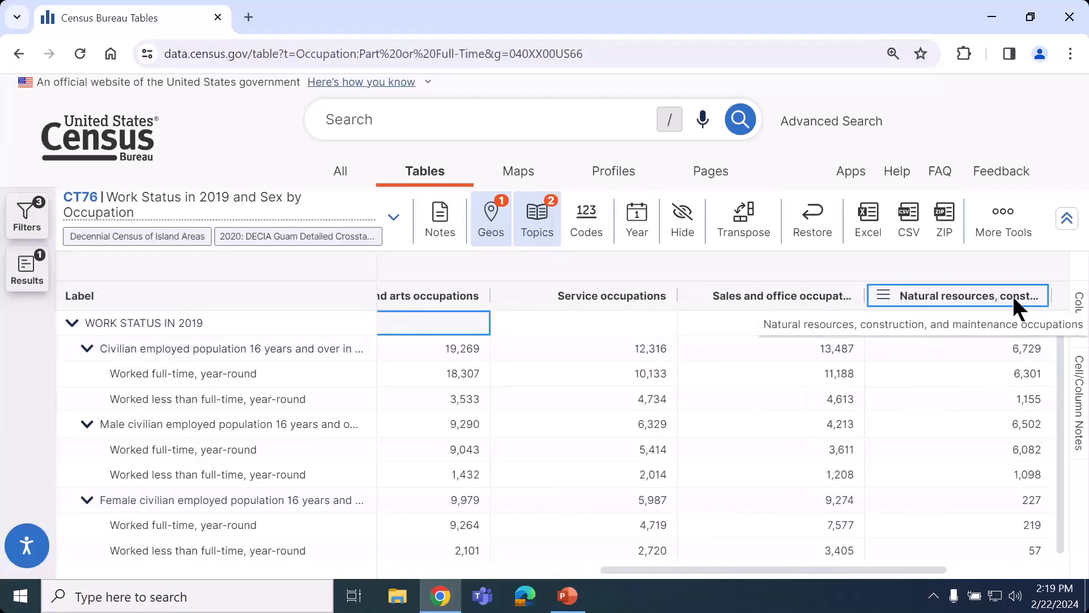
key(Right)
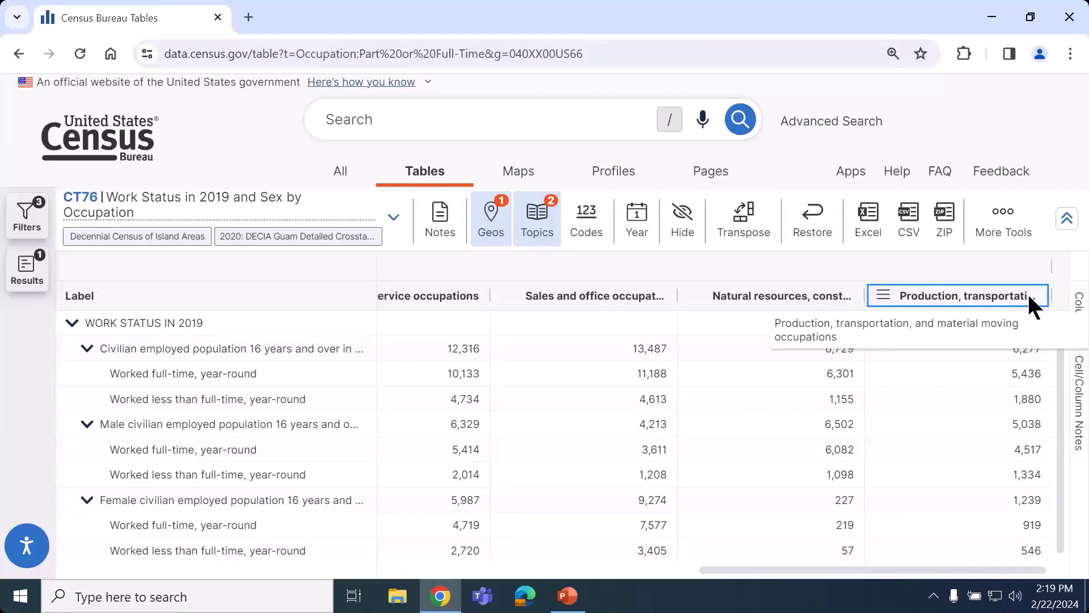
Step: Return to the table's first column and widen the Label column to show more of the row labels
click(564, 314)
key(Left)
key(Left)
key(Left)
key(Left)
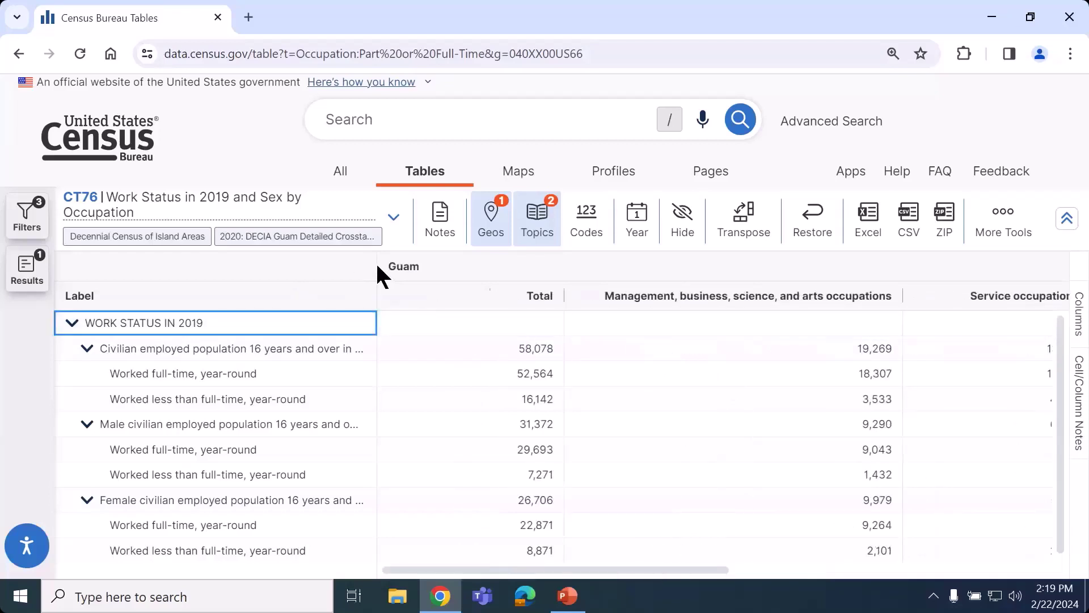
drag(374, 265, 535, 266)
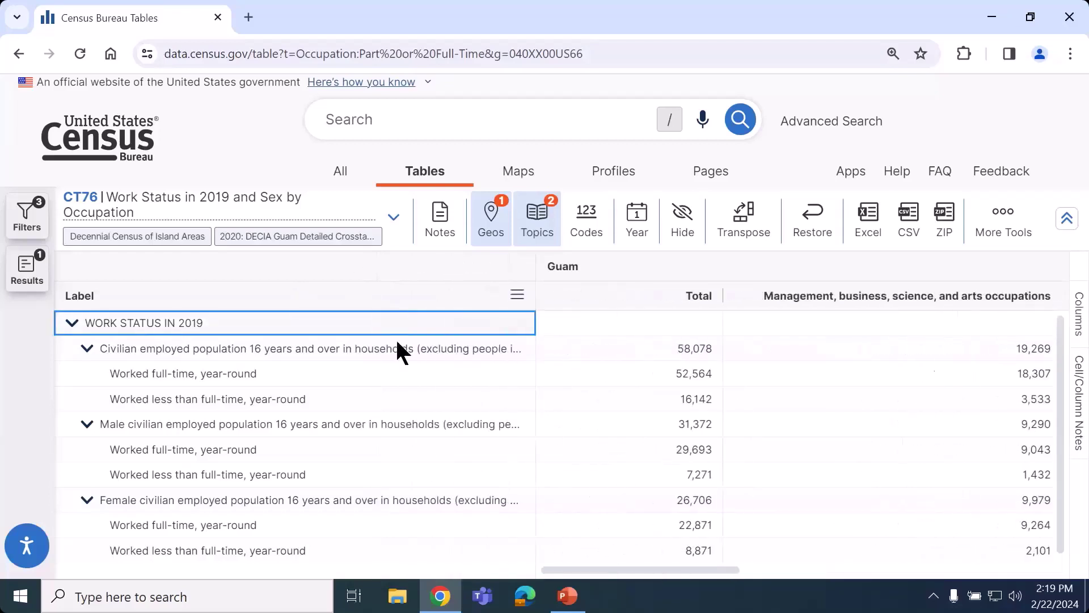
Step: Examine the full-time and less than full-time row labels for the overall population, and highlight the male and female row groups
click(191, 379)
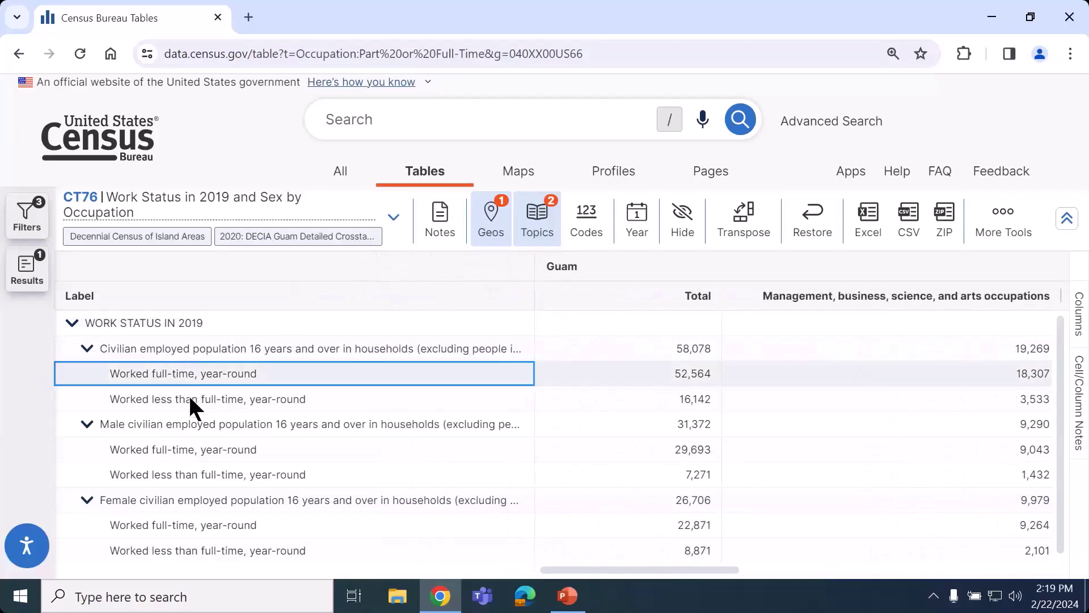
click(189, 397)
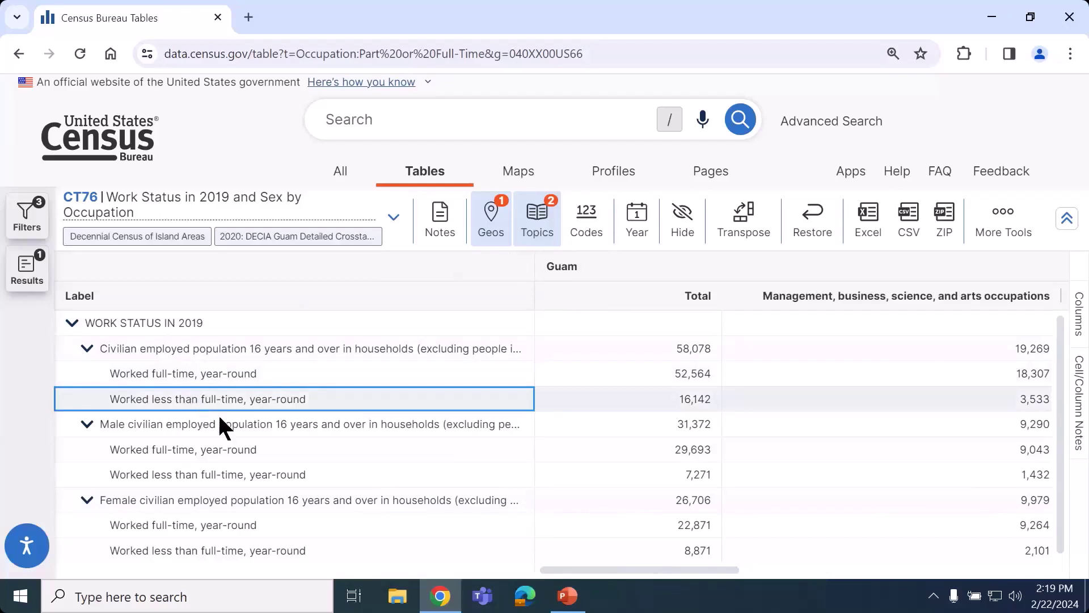
drag(228, 426, 228, 474)
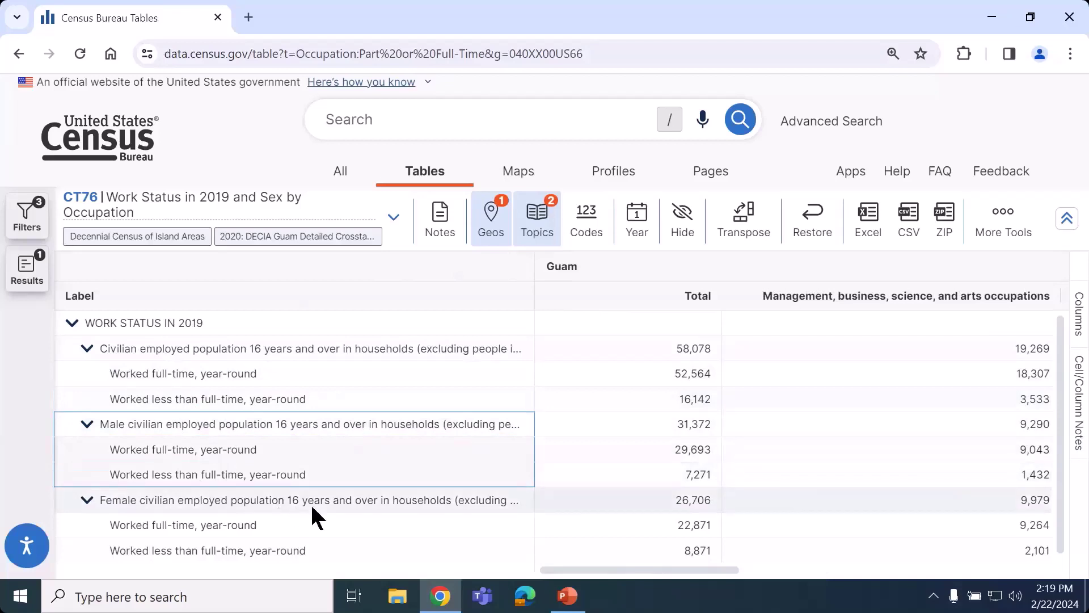
drag(312, 511, 322, 551)
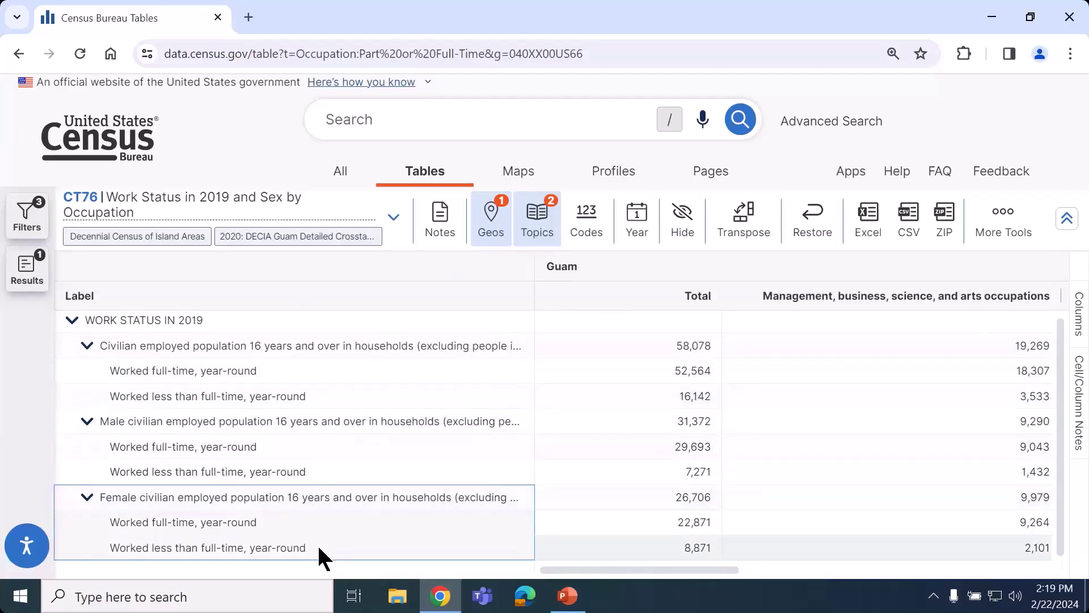
Step: Examine the overall Total for full-time workers, and compare the less than full-time, year-round row across all occupation columns
click(575, 376)
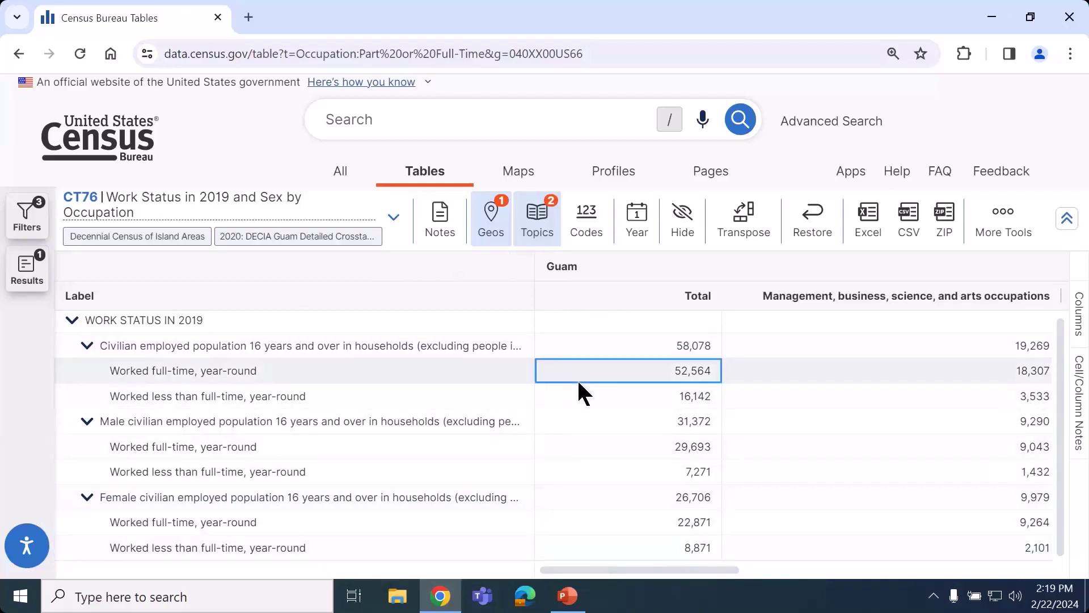
key(Down)
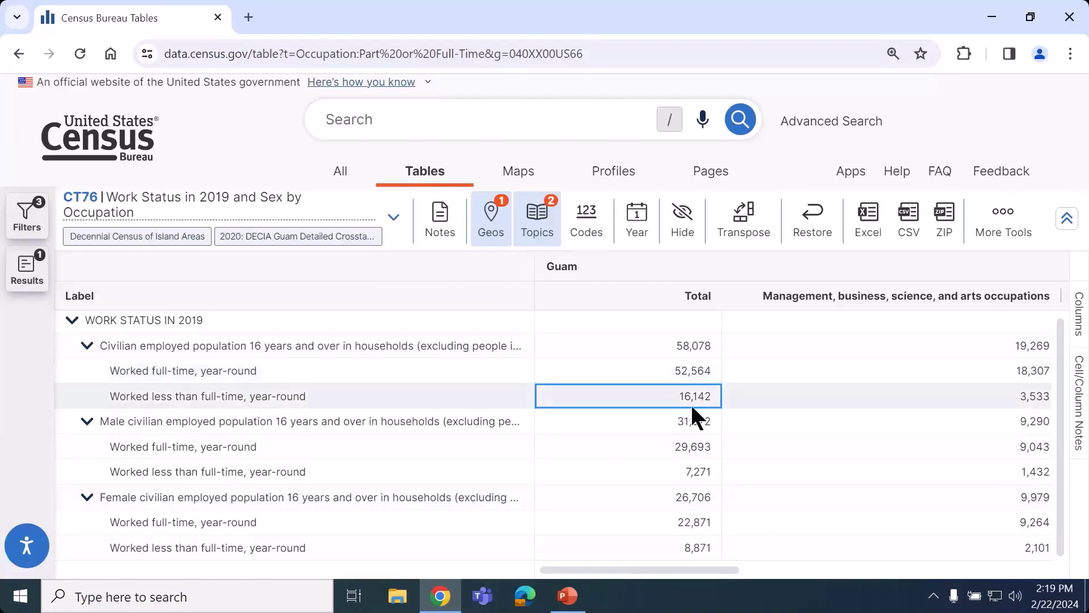
key(Right)
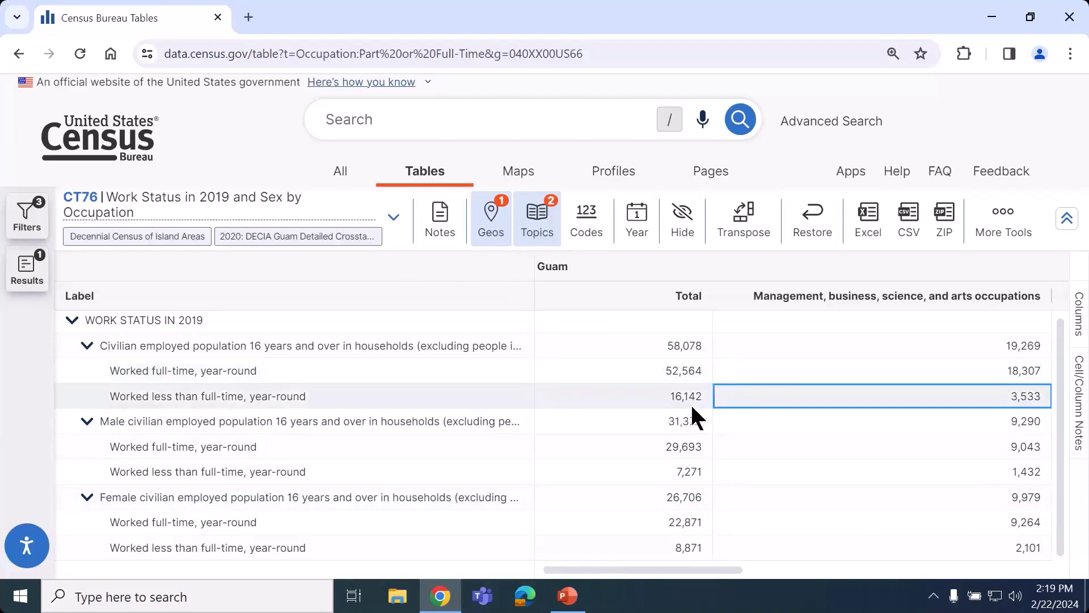
key(Right)
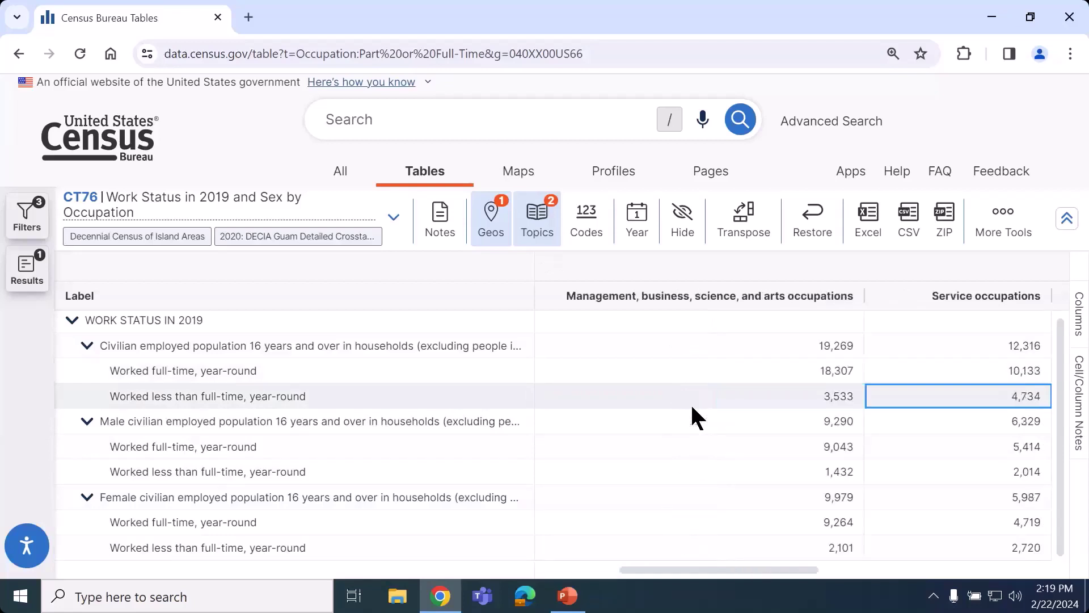
key(Right)
key(Right)
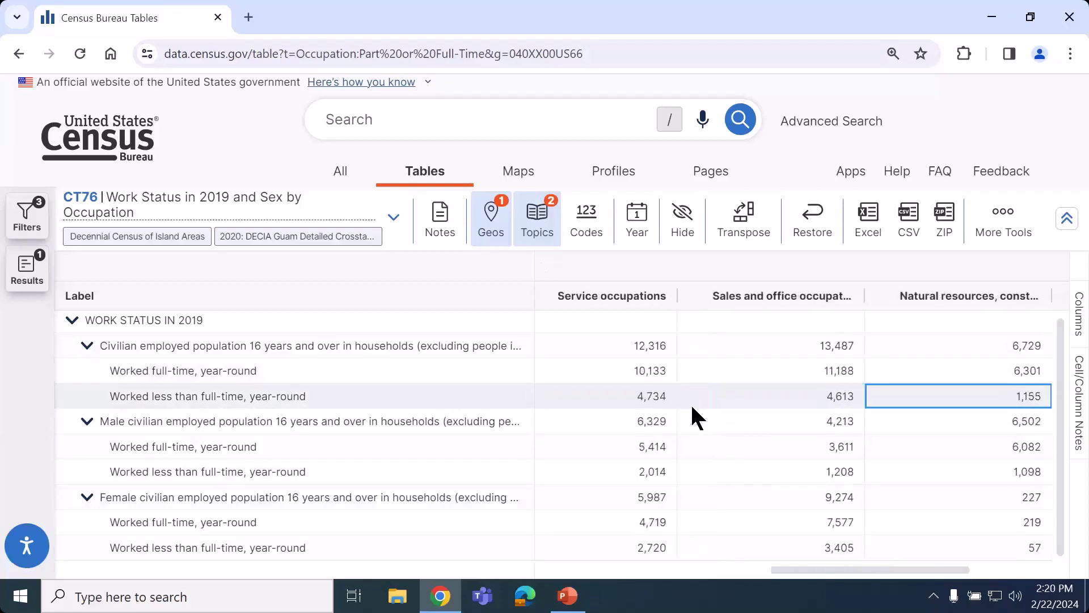
key(Right)
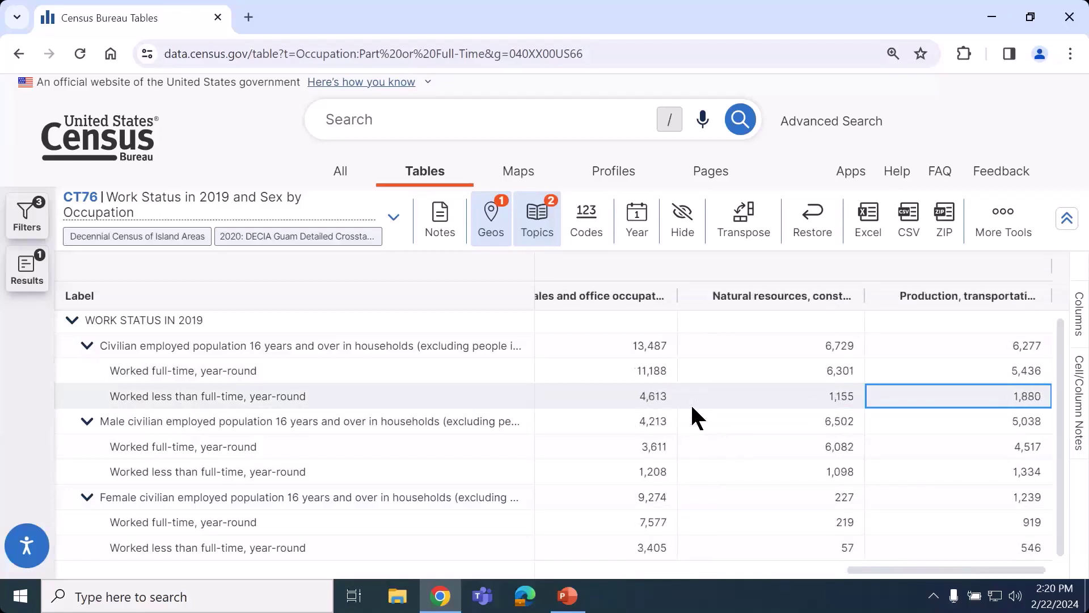
key(Left)
key(Left)
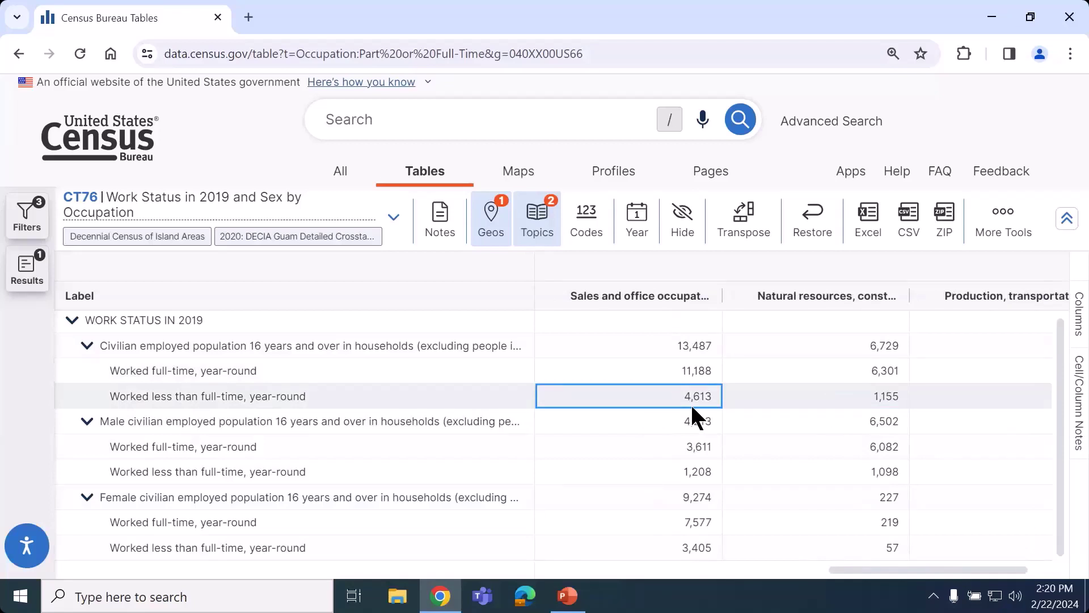
key(Left)
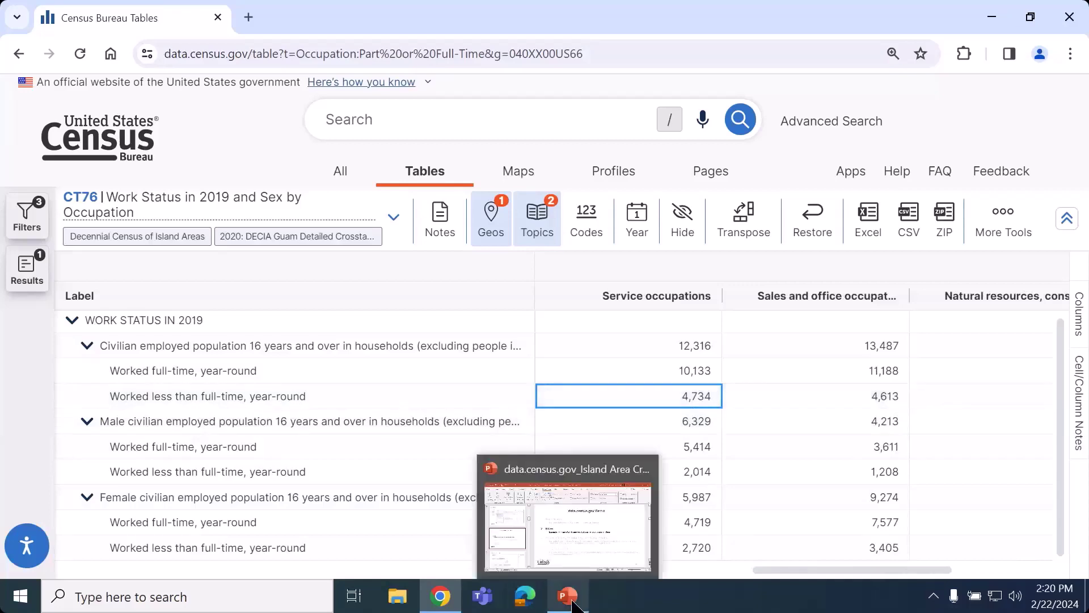
Step: Switch to PowerPoint, present from the current slide to the Advanced Filters, Downloading, and Saving Results slide, and end the show
click(511, 511)
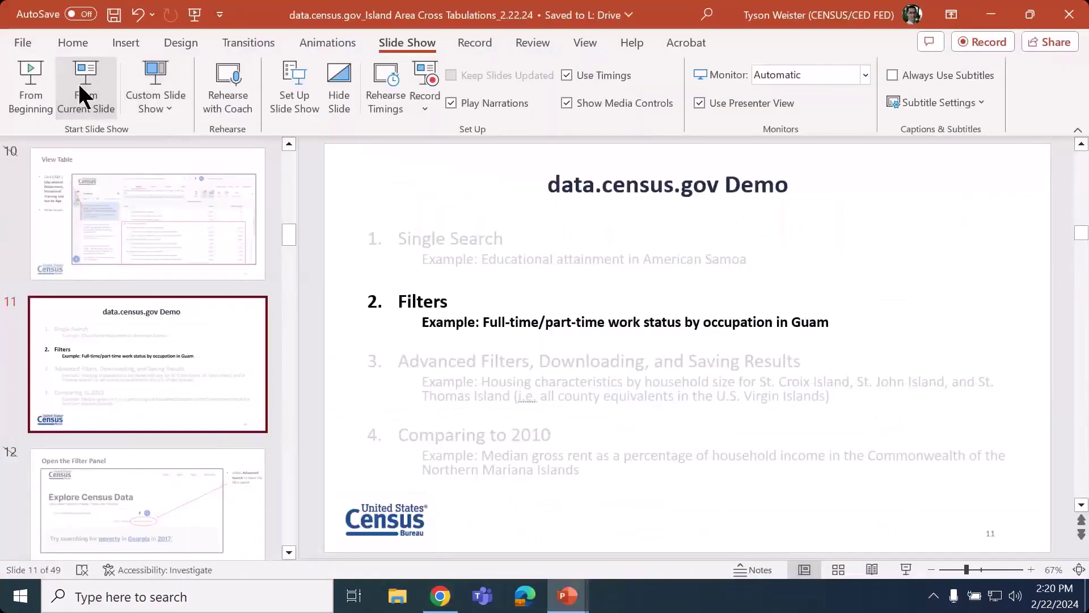
click(85, 93)
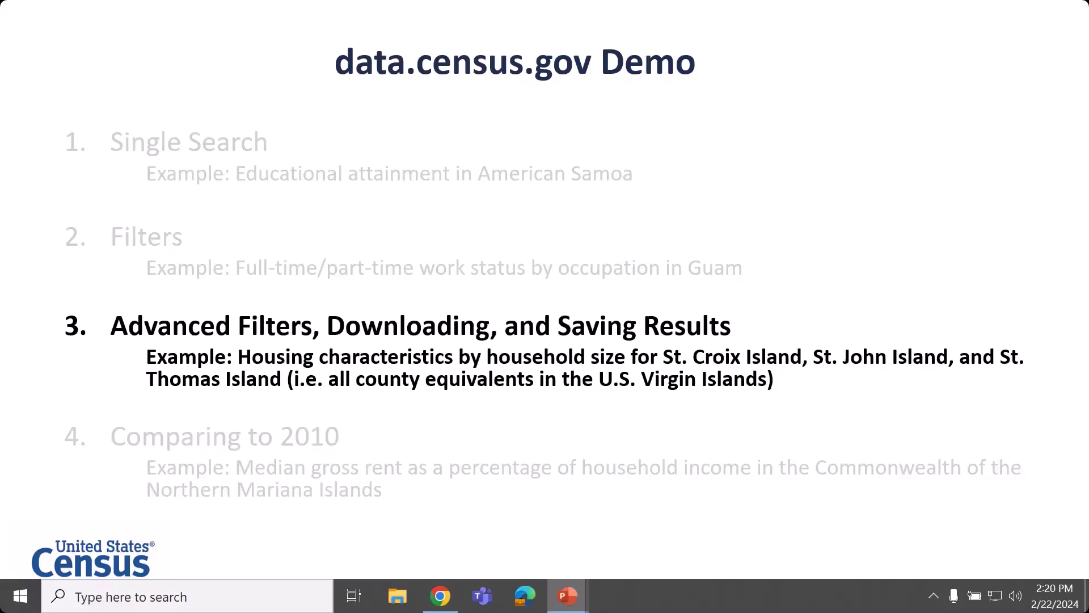
key(Escape)
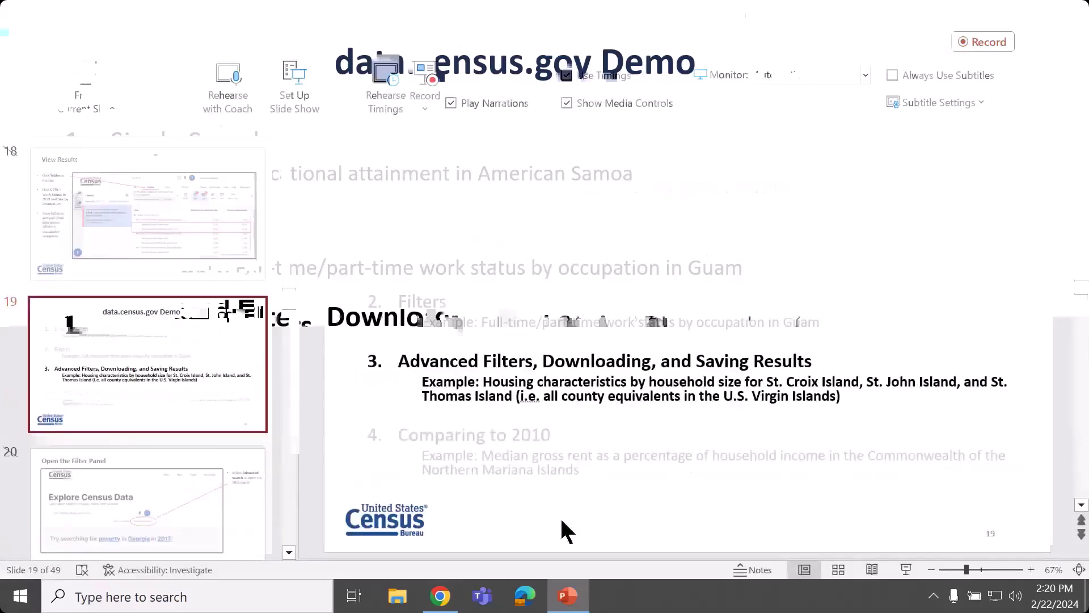
Step: Switch back to Chrome and open Advanced Search from the data.census.gov home page
mouse_move(441, 598)
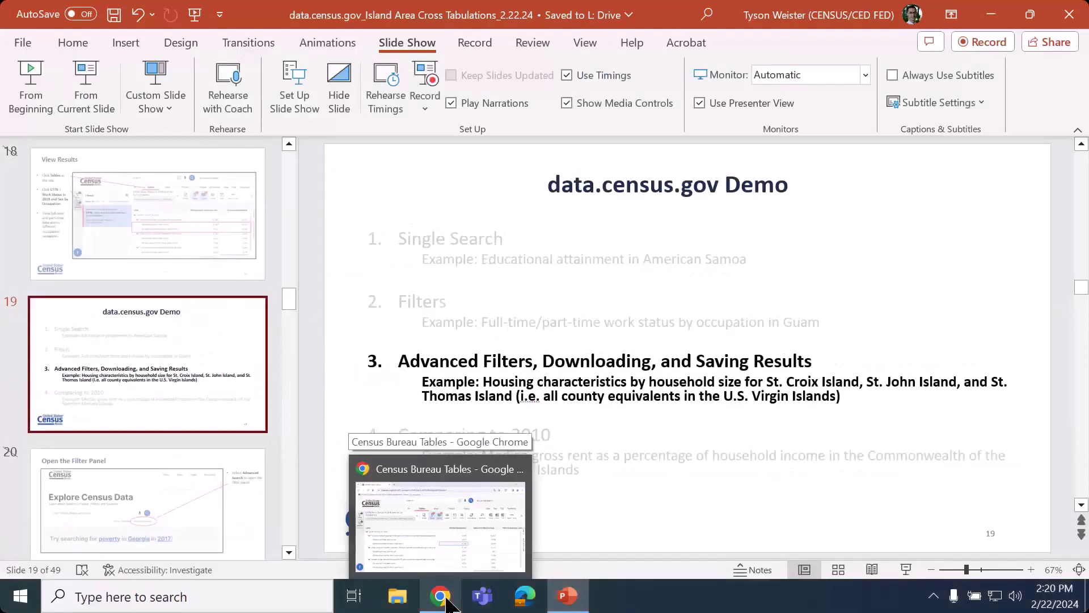
click(434, 516)
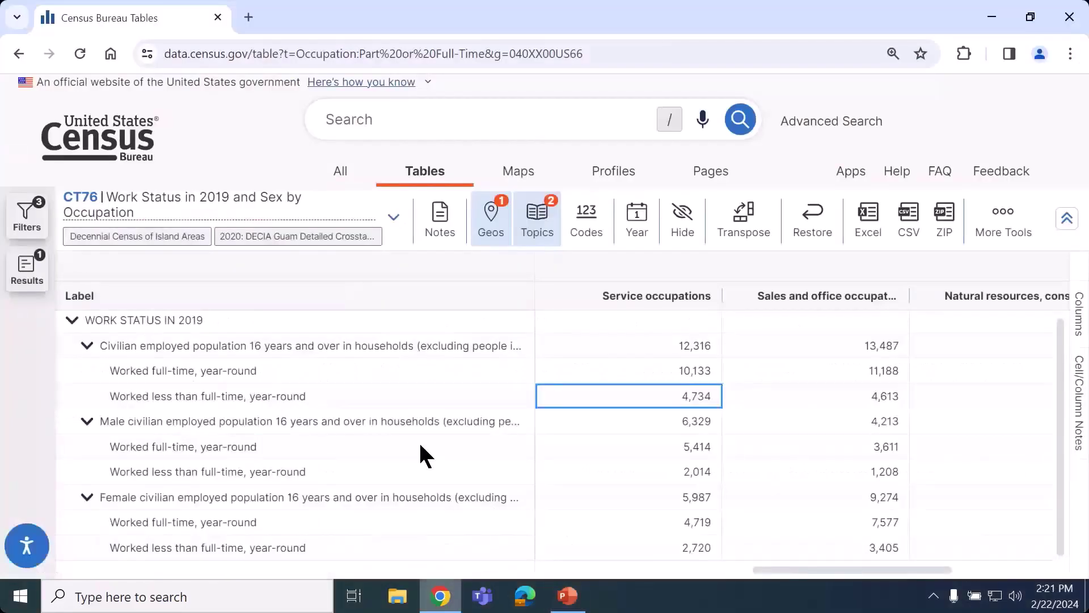
click(108, 153)
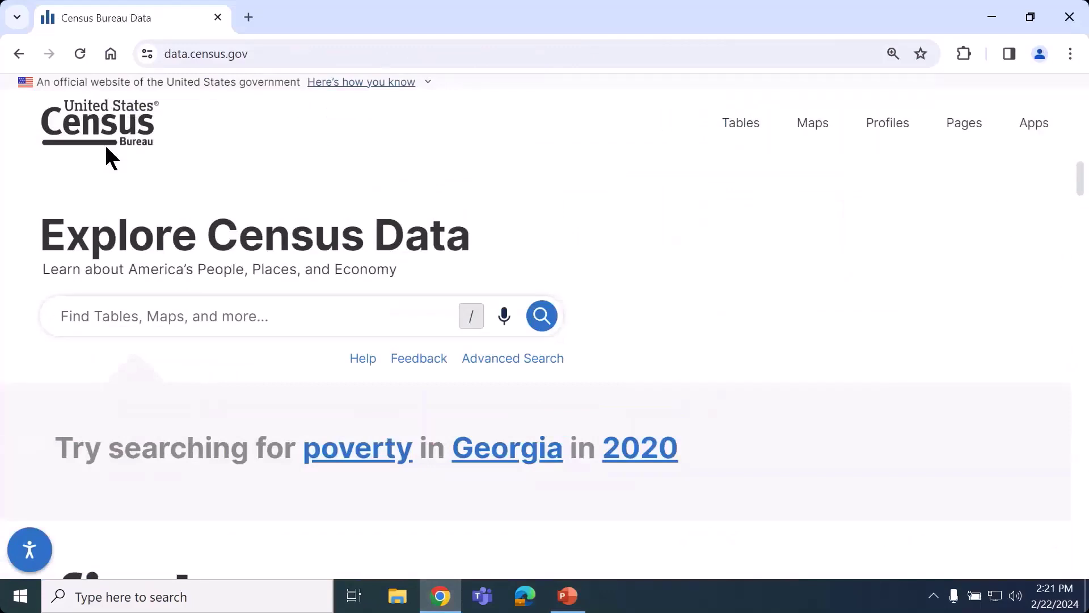
click(491, 370)
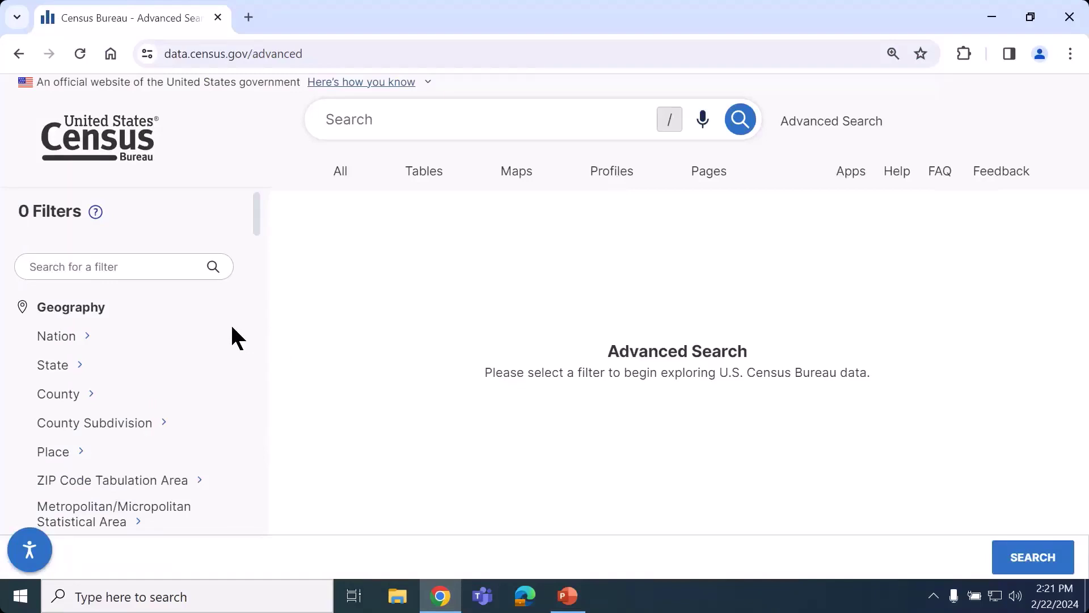
Step: Add the 2020 filter from the Years section
scroll(232, 327, down, 9)
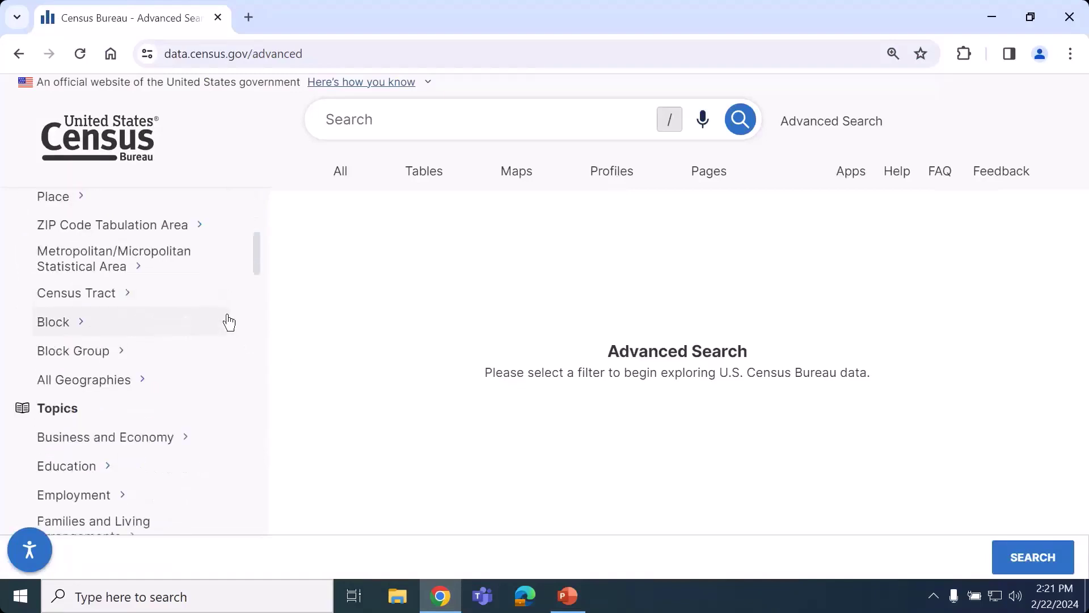
scroll(234, 314, down, 13)
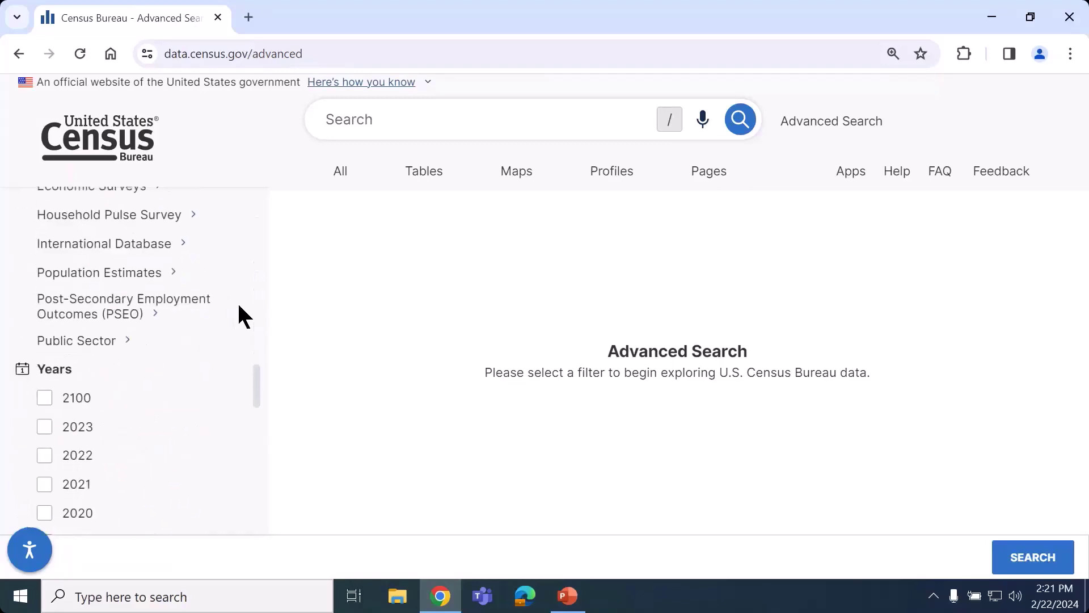
scroll(237, 301, down, 2)
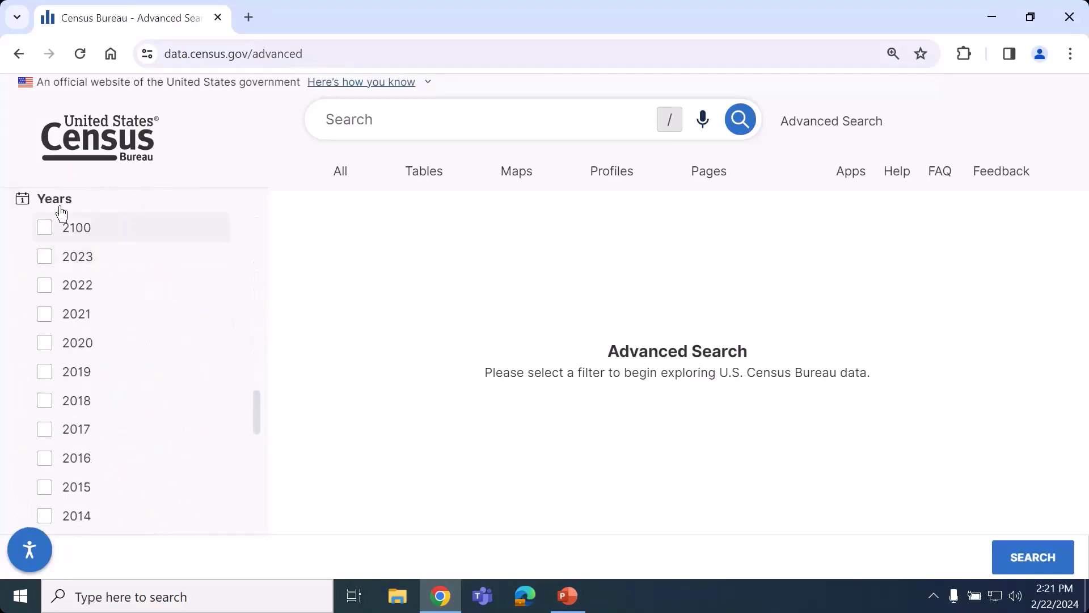
click(45, 342)
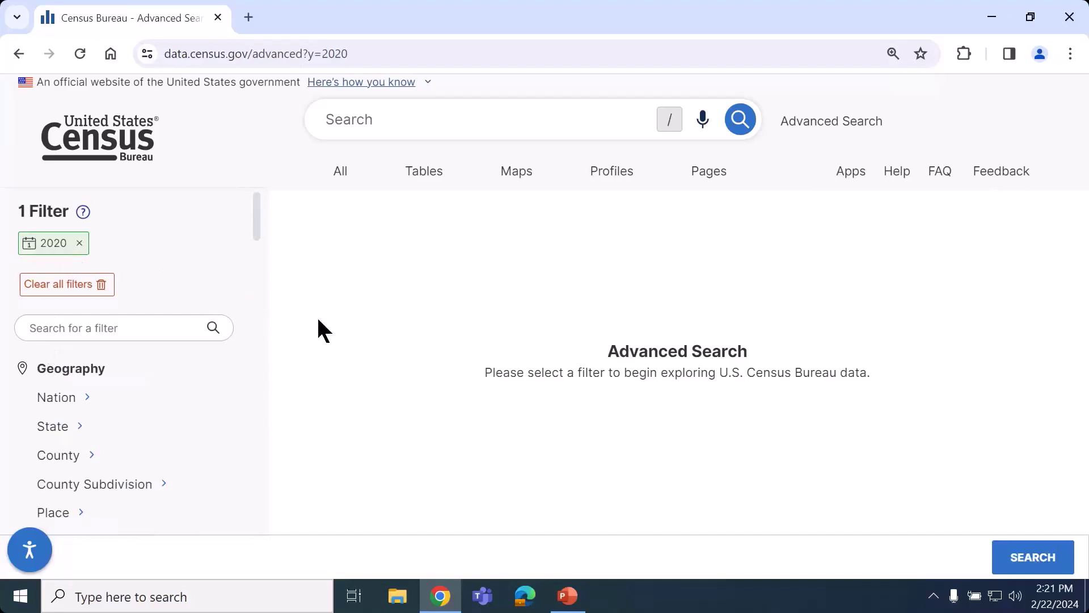
Step: Add the U.S. Virgin Islands Detailed Crosstabulations filter from the Decennial Census of Island Areas surveys
scroll(215, 391, down, 15)
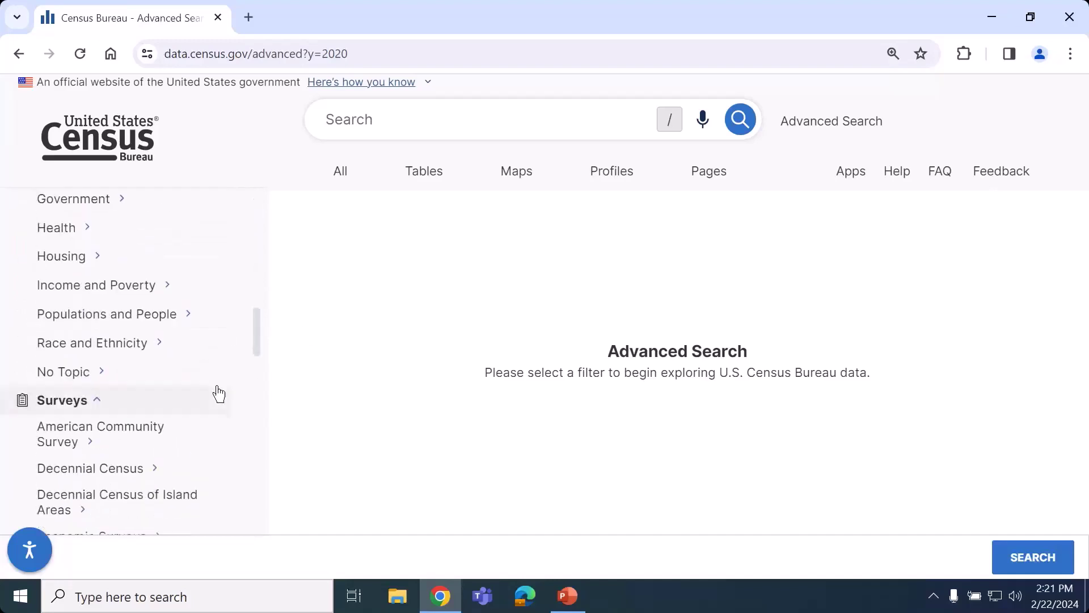
scroll(225, 391, down, 1)
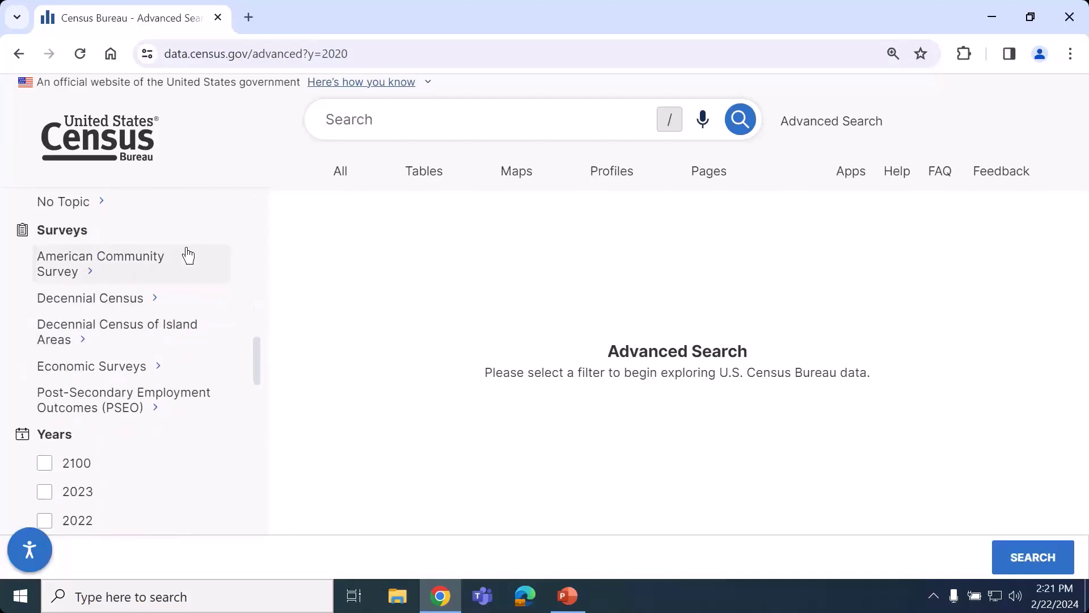
click(203, 331)
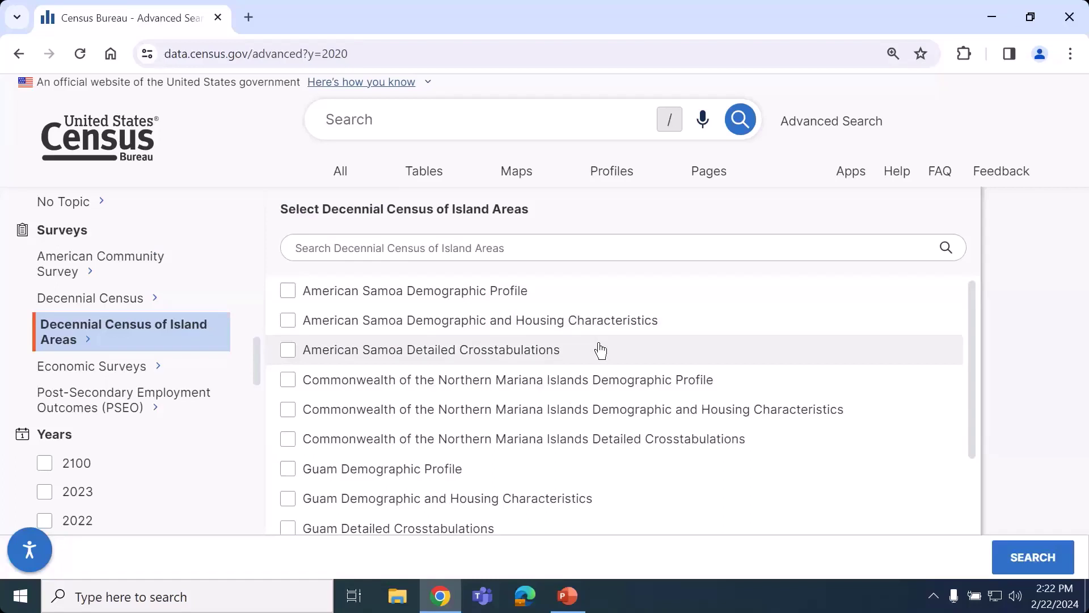
scroll(596, 358, down, 3)
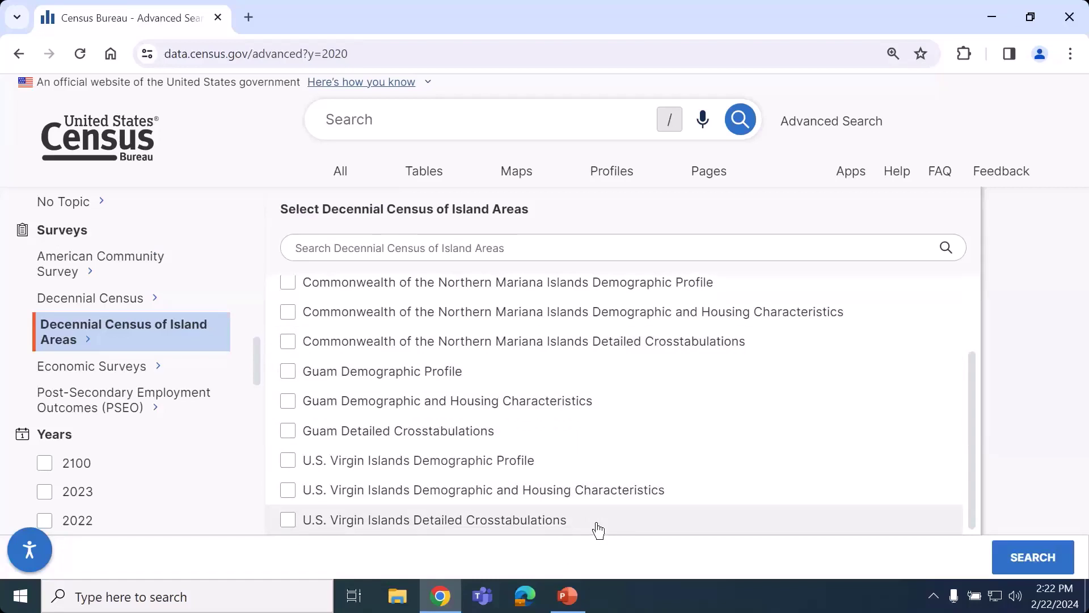
click(559, 523)
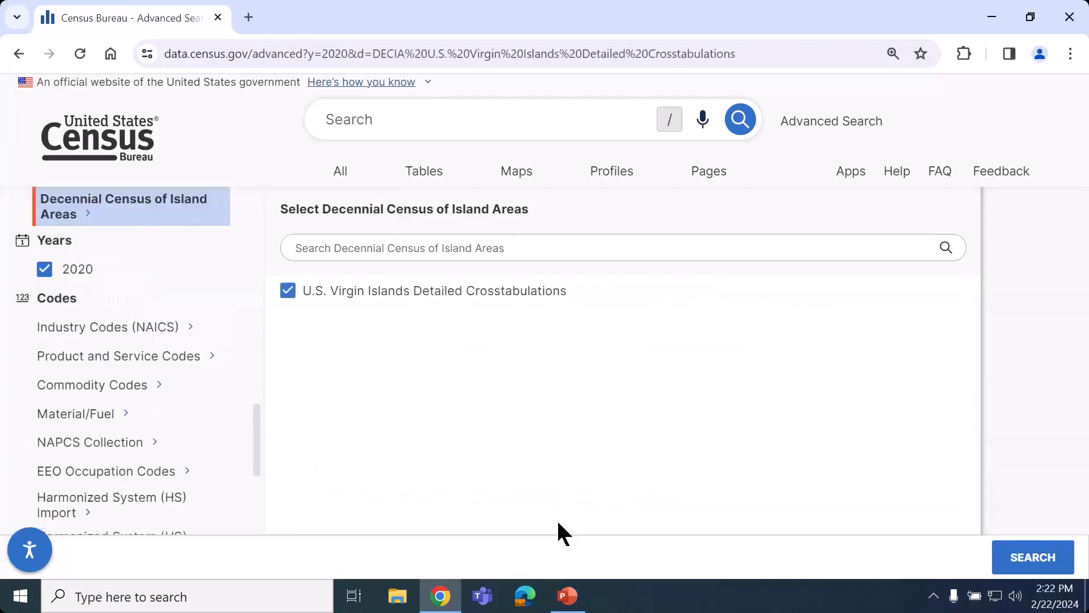
Step: Add the county-level geography filter for All Counties within United States Virgin Islands
drag(253, 435, 247, 244)
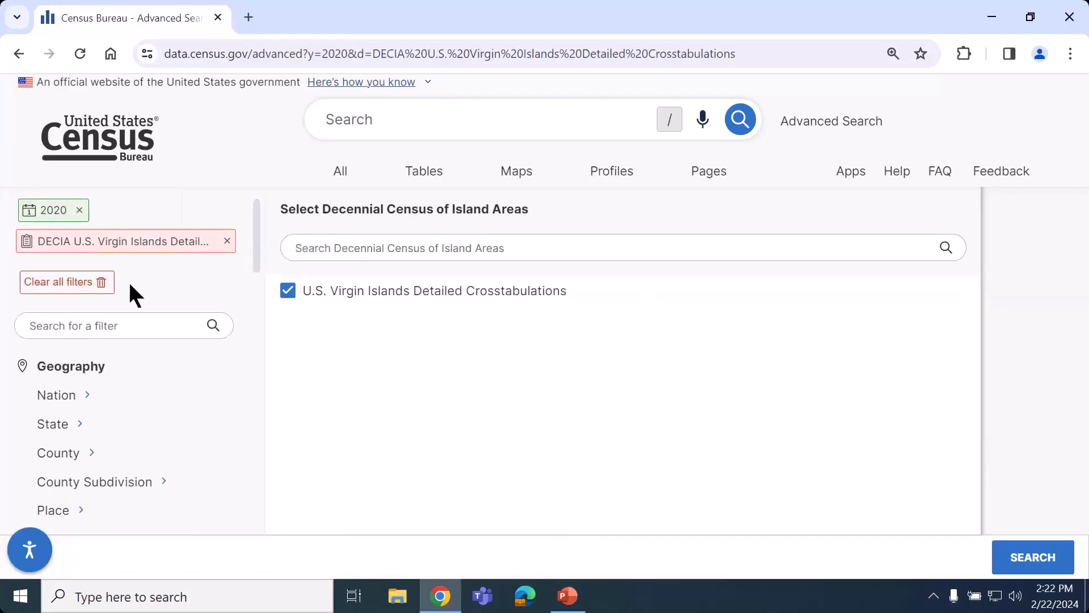
scroll(133, 292, down, 1)
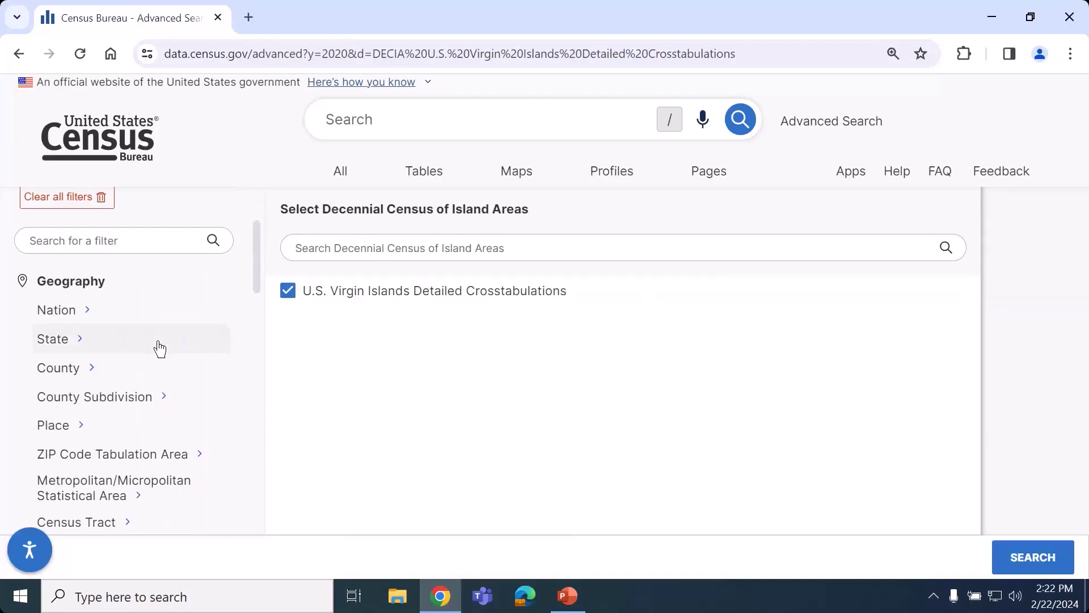
click(145, 387)
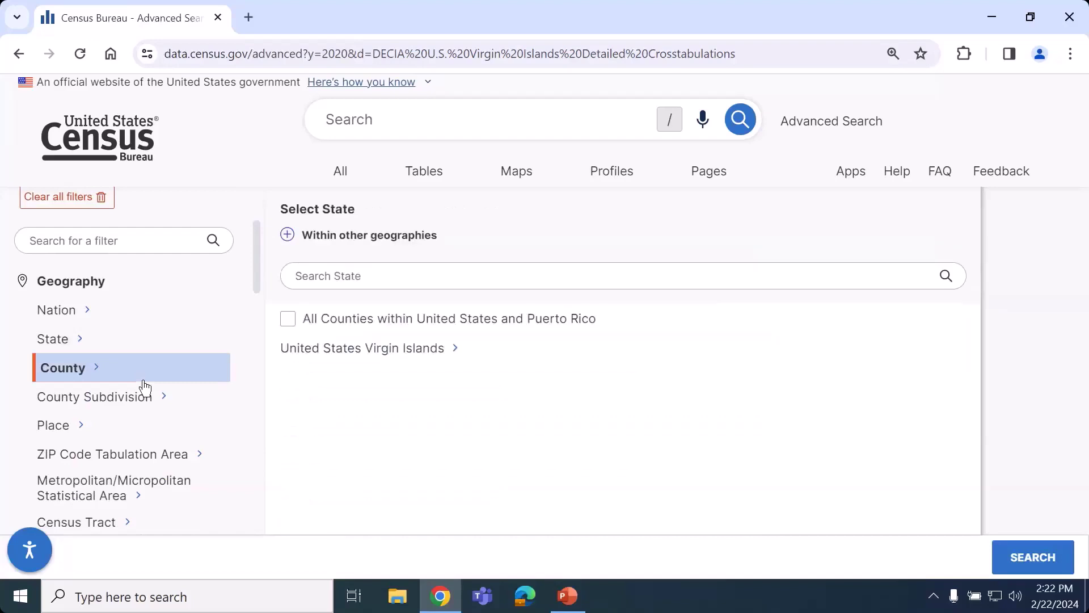
click(494, 353)
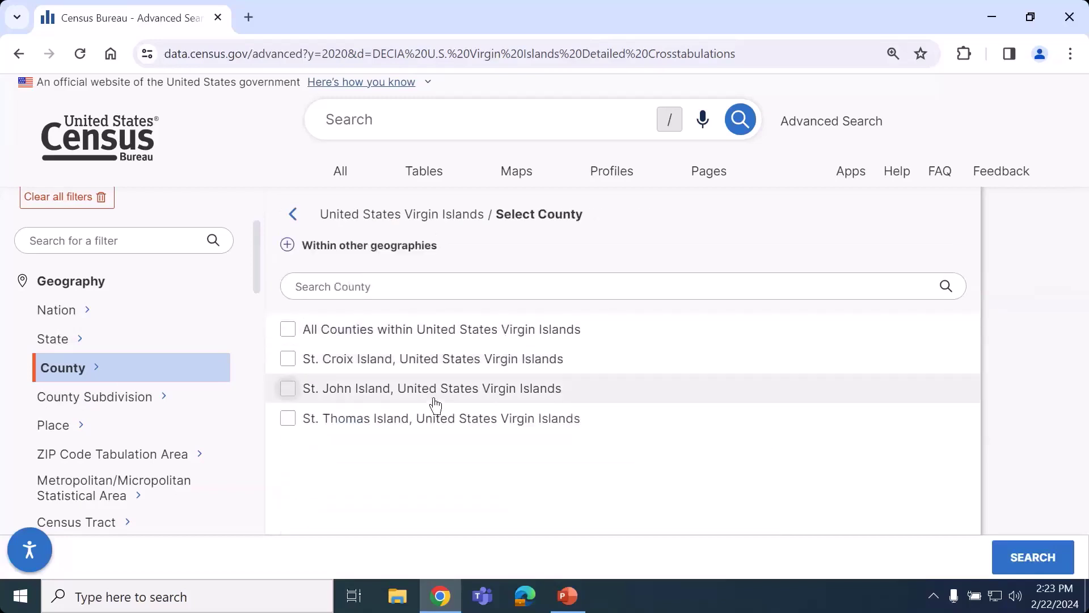
click(287, 345)
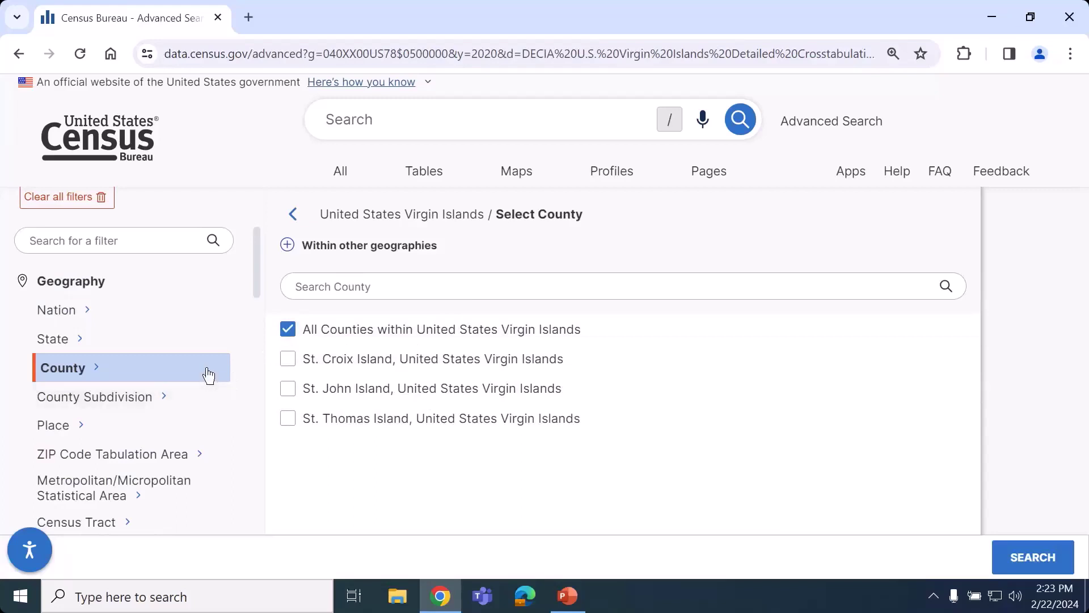
Step: Add the general Housing filter from the Housing topic
scroll(207, 372, up, 3)
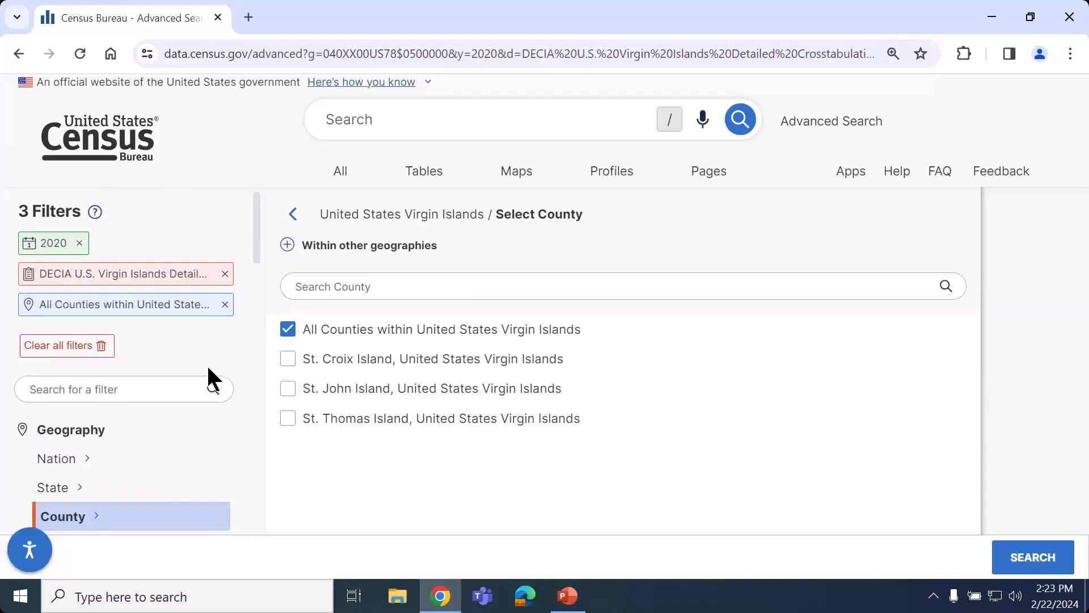
scroll(208, 375, down, 8)
scroll(161, 405, down, 3)
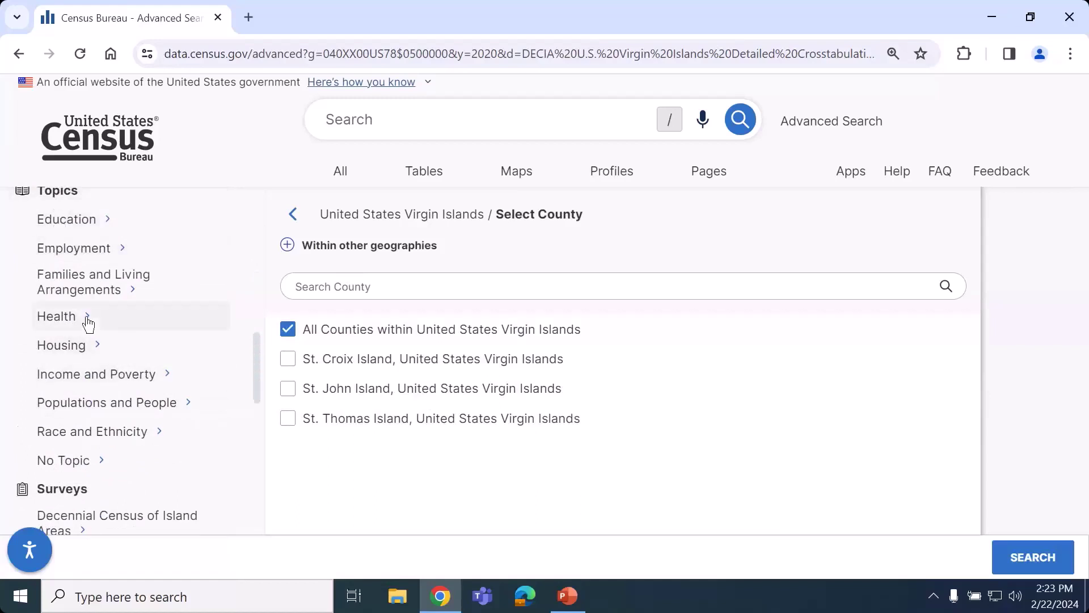
click(92, 357)
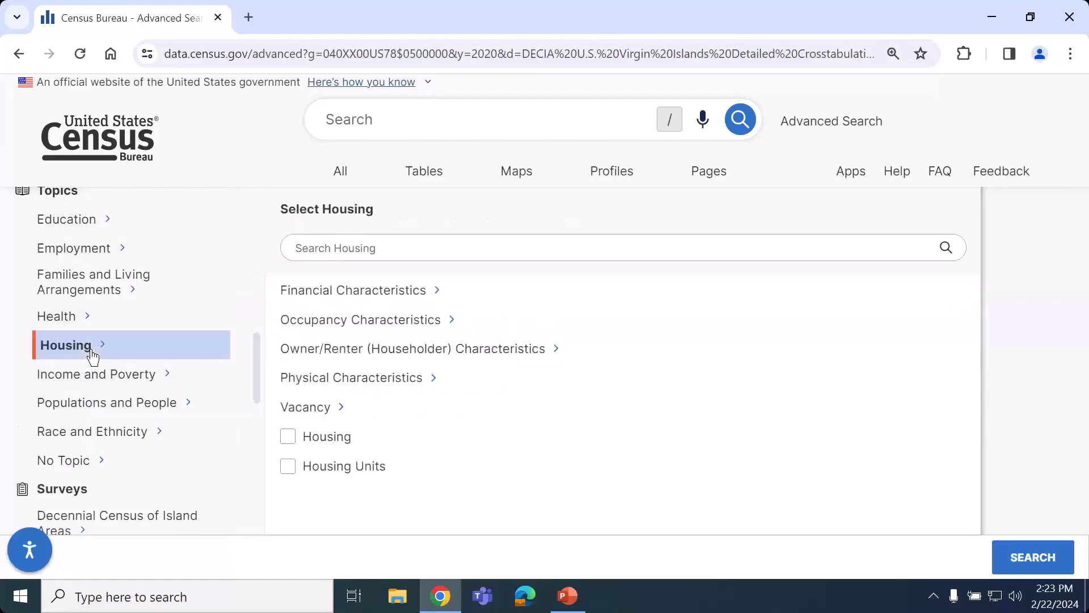
click(288, 438)
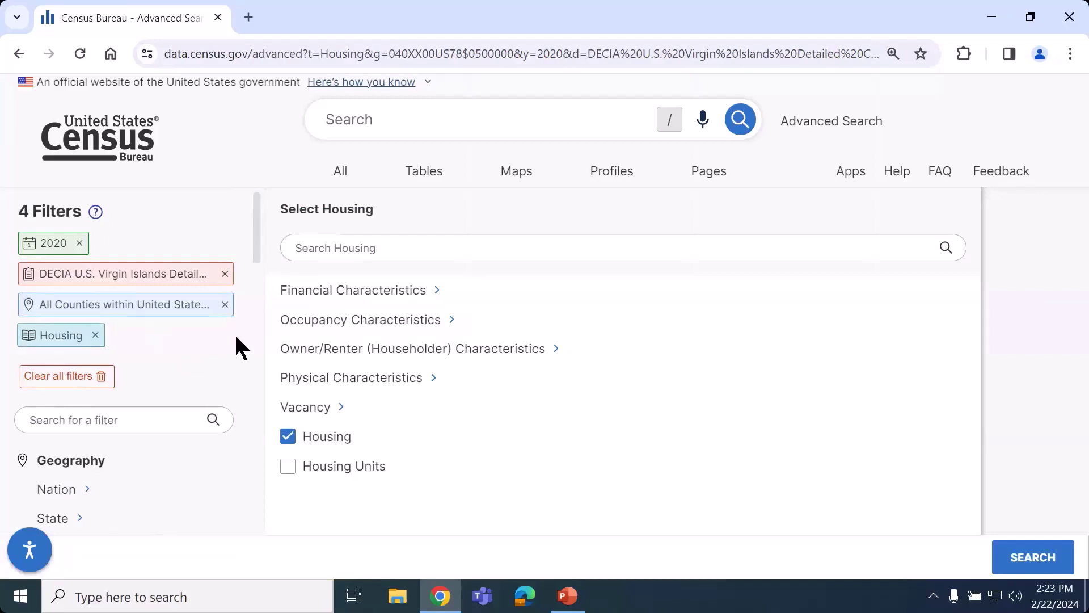
Step: Run the search with the selected filters, show only the table results, and collapse the filter list
click(1032, 574)
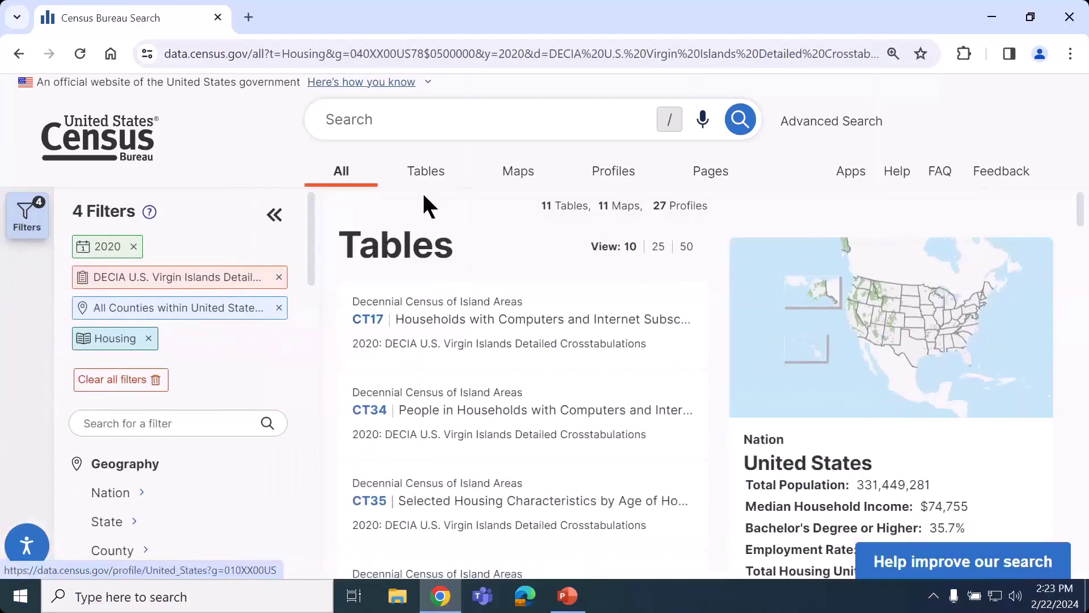
click(399, 187)
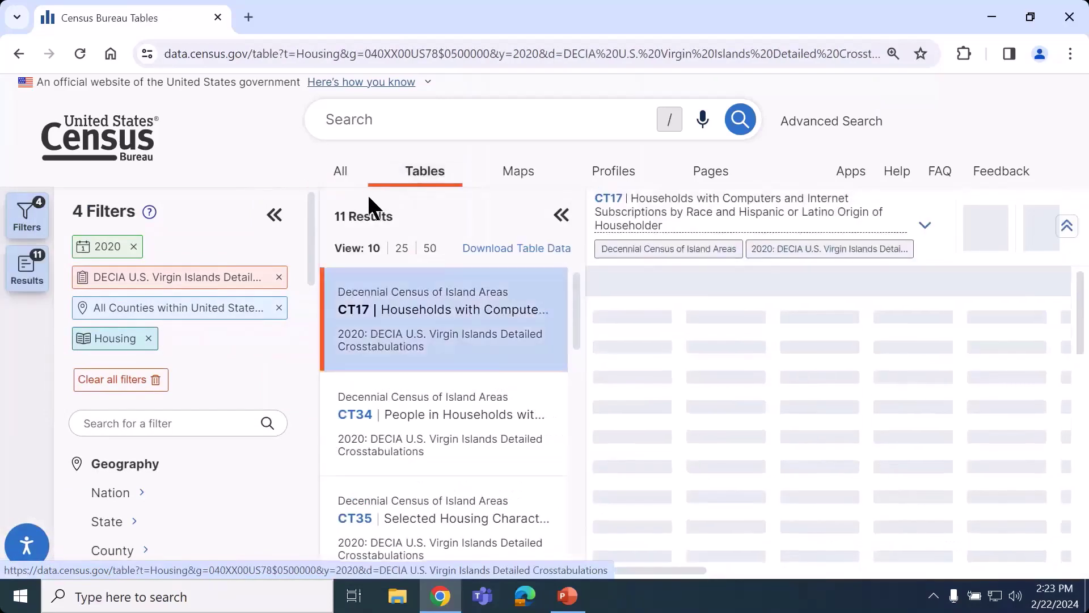
click(273, 214)
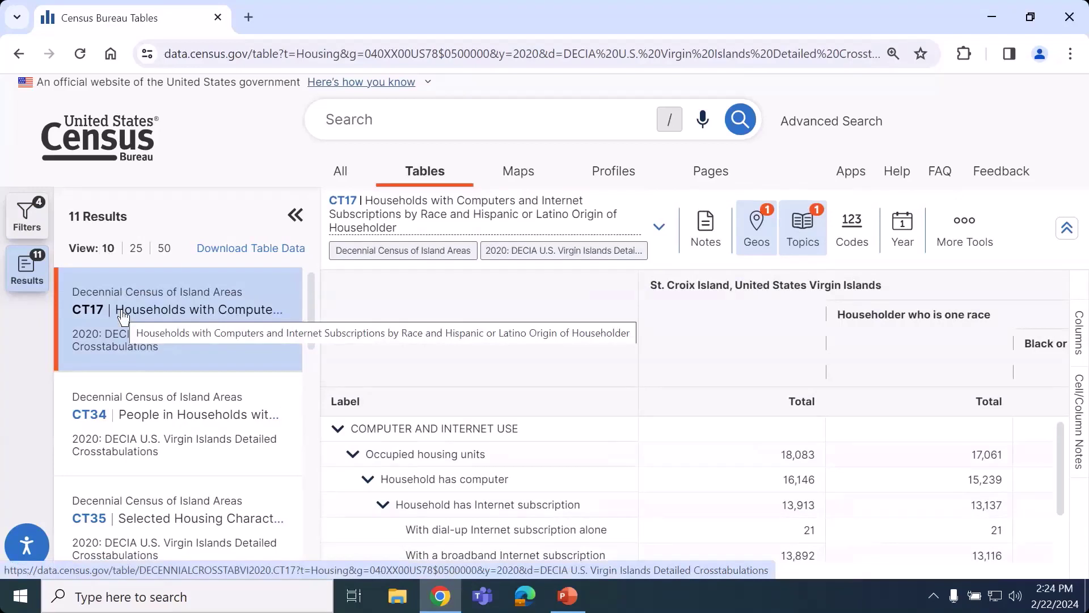
Step: Widen the results list to read the full titles, and open table CT37, Selected Housing Characteristics by Household Size, at full width
click(183, 415)
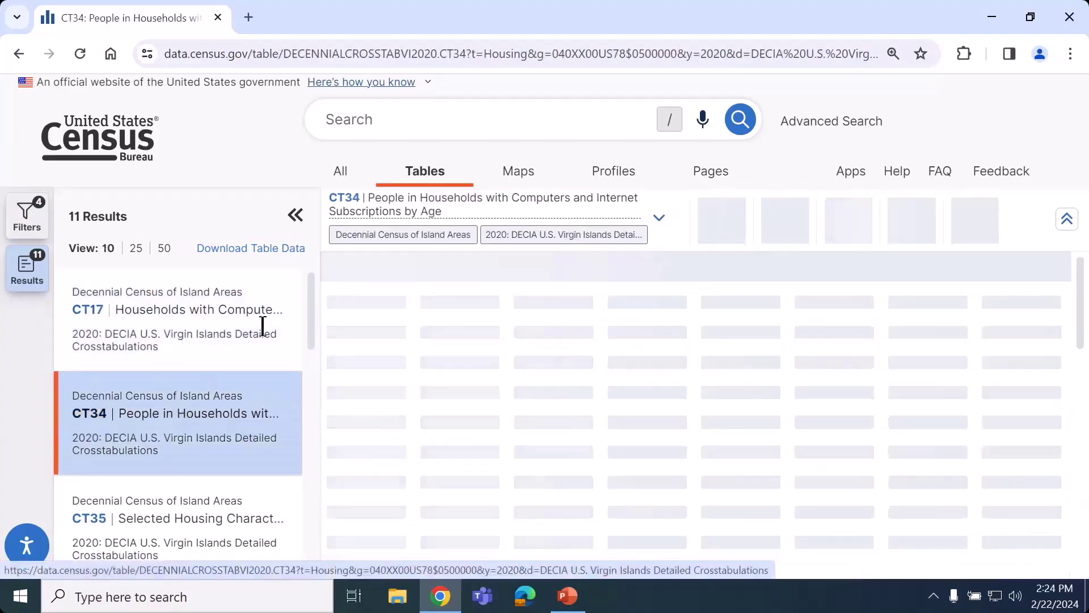
drag(309, 222, 548, 221)
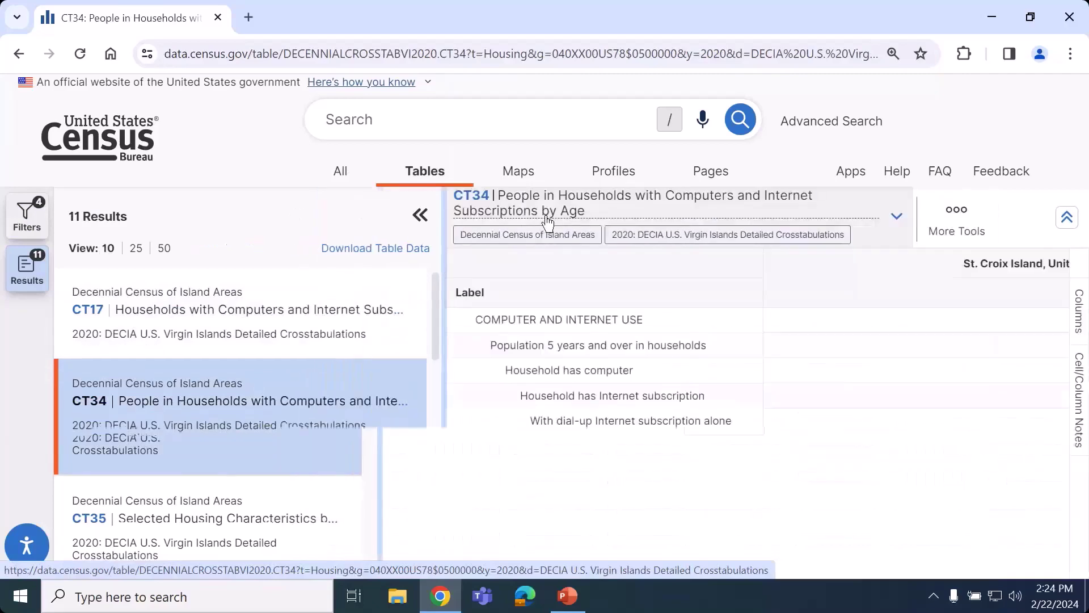
scroll(499, 414, down, 3)
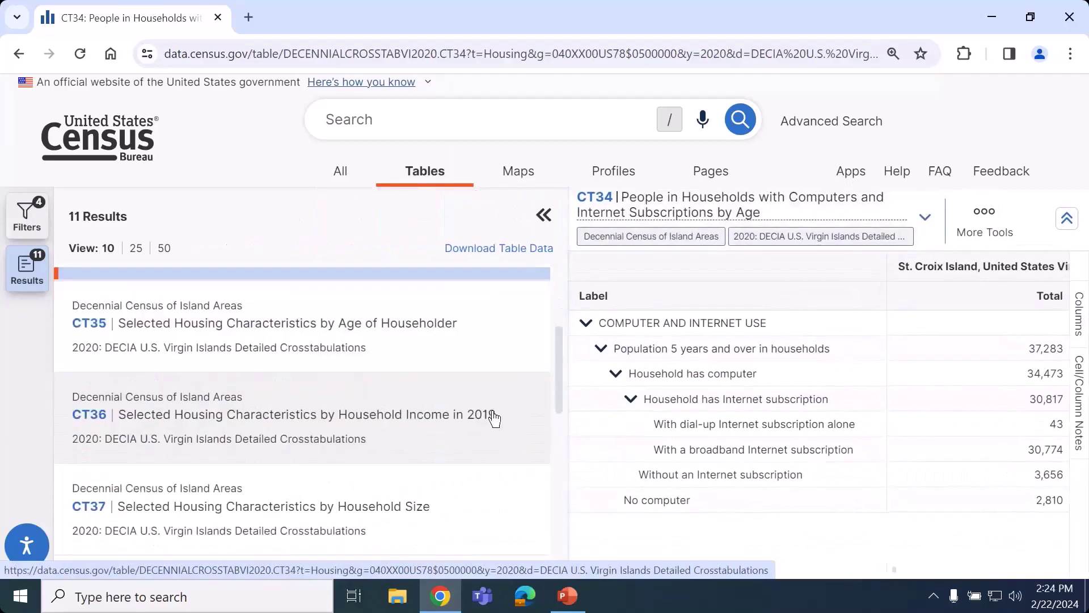
scroll(493, 418, down, 1)
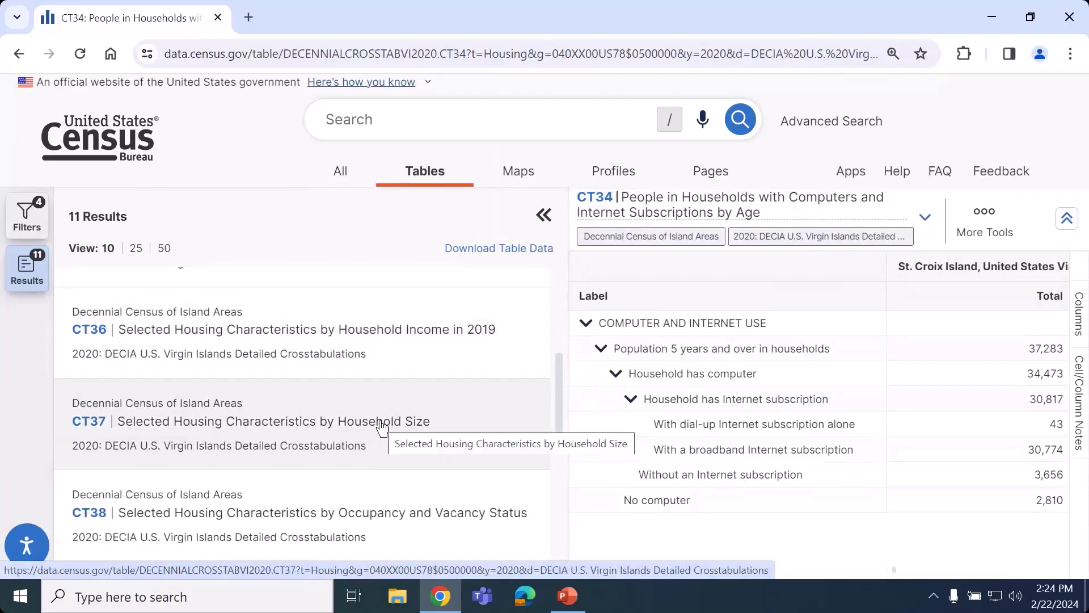
click(382, 427)
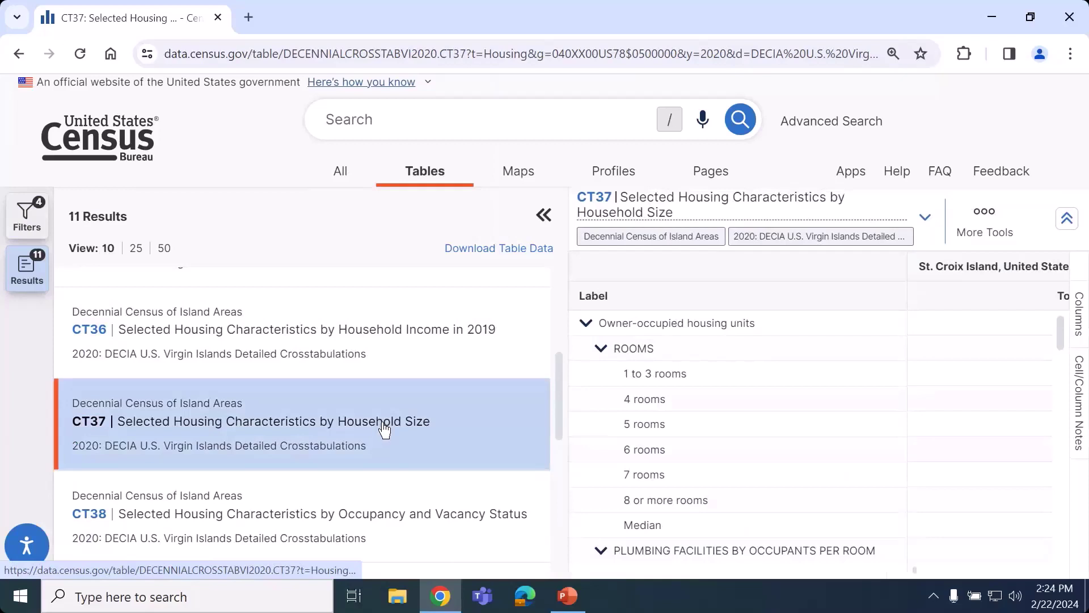
click(543, 215)
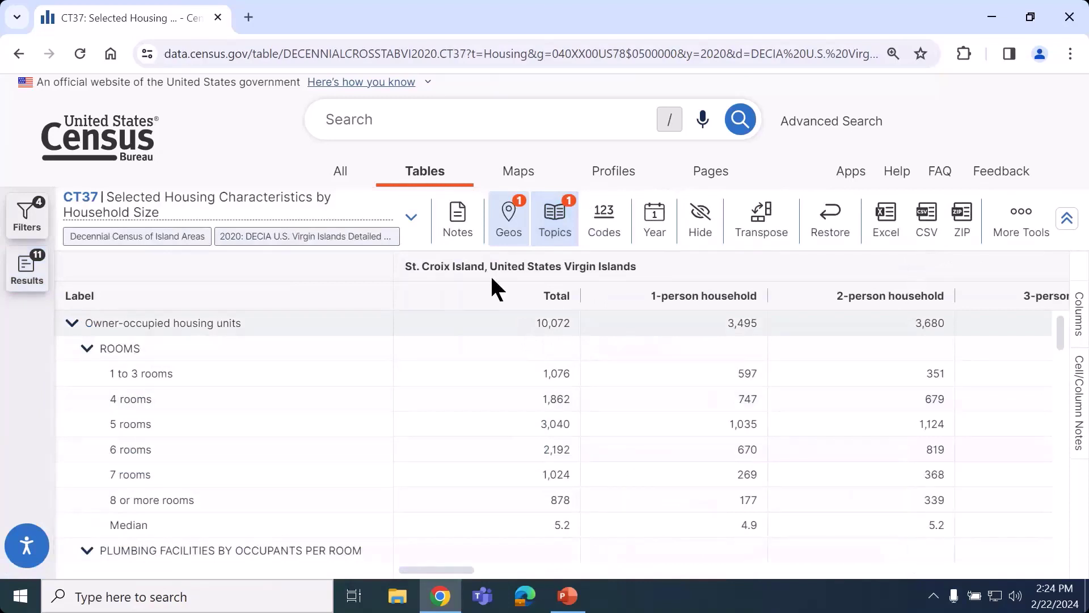
Step: Examine the owner-occupied housing units row across the St. Croix and St. John Island columns up to the St. Thomas Island Total
click(485, 321)
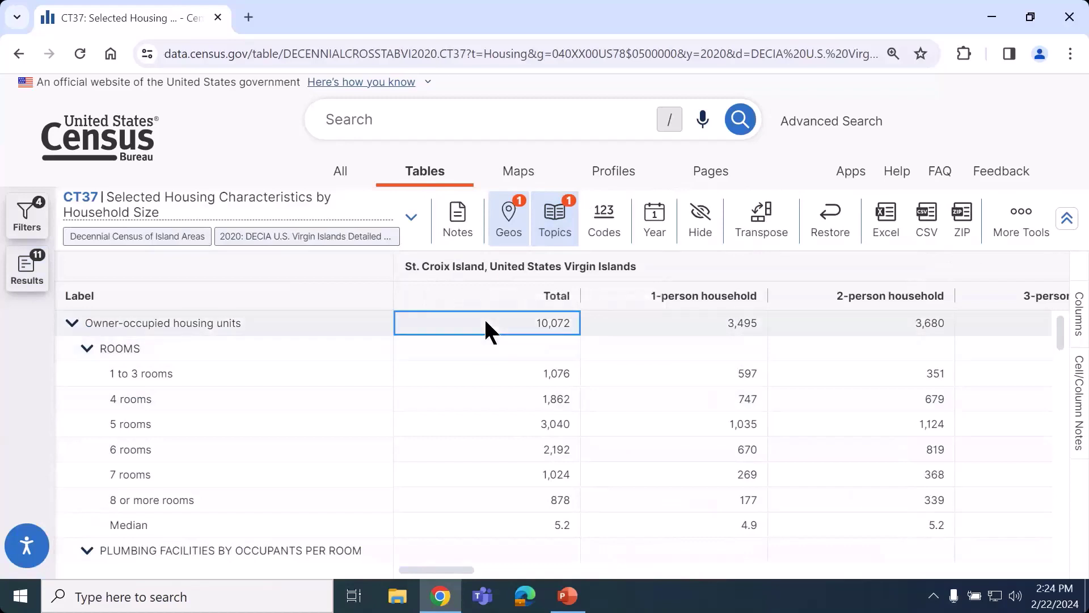
key(Right)
key(Right)
key(Right)
key(Right)
key(Right)
key(Right)
key(Right)
key(Right)
key(Right)
key(Right)
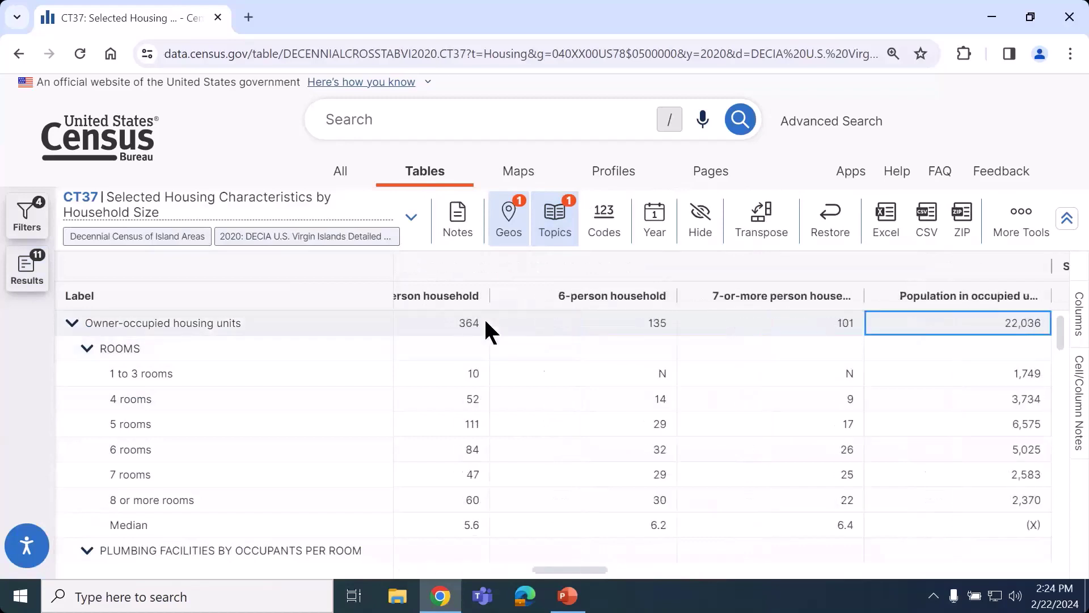
key(Left)
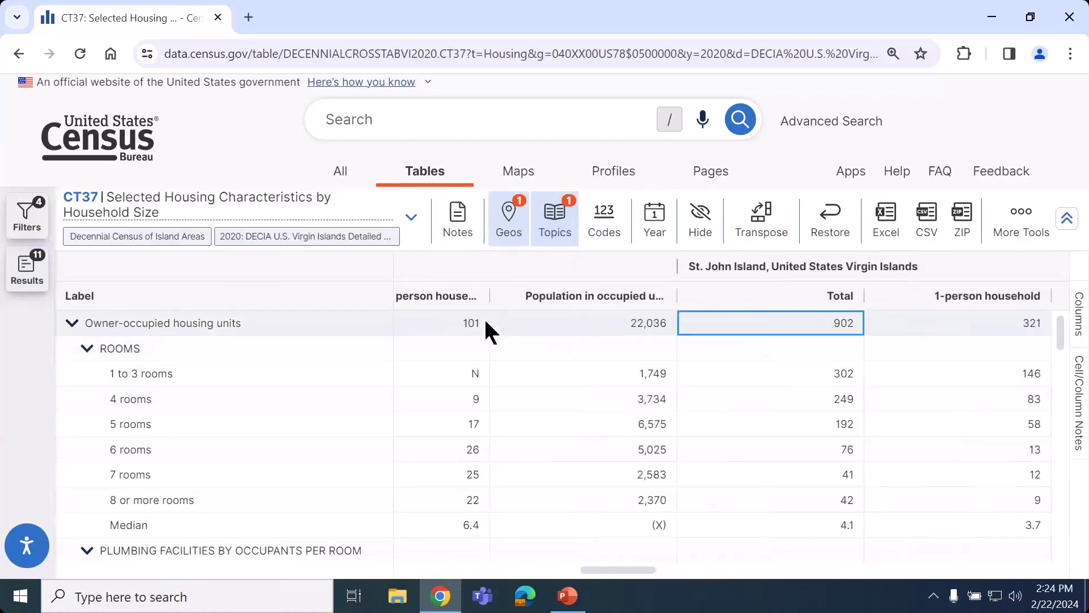
key(Right)
key(Right)
key(Right)
key(Right)
key(Right)
key(Right)
key(Right)
key(Right)
key(Right)
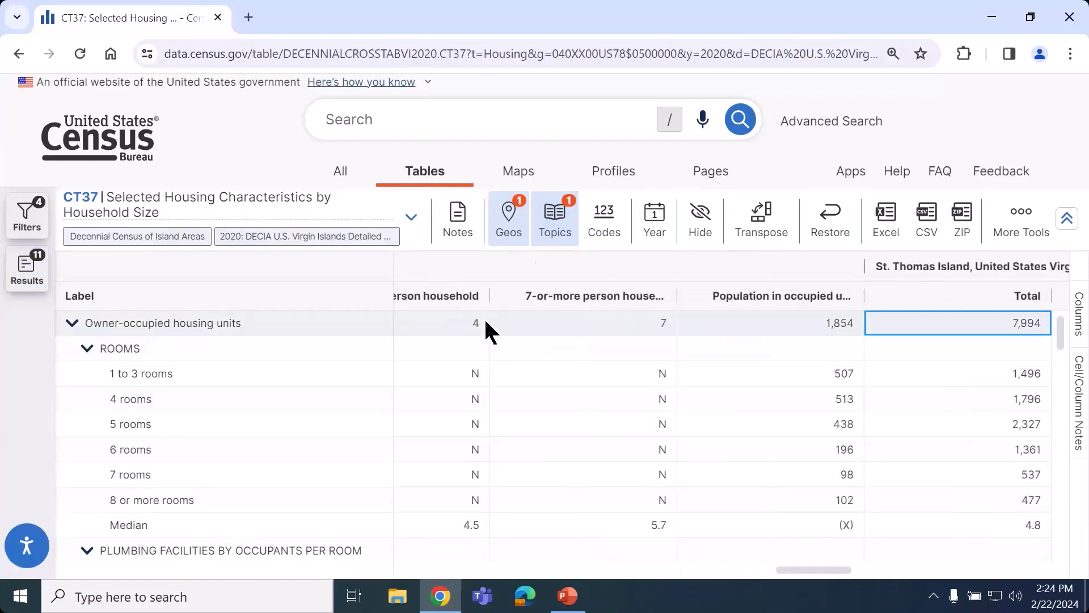
Step: Go back along the owner-occupied housing units row to the St. Croix Island Total
key(Left)
key(Left)
key(Left)
key(Left)
key(Left)
key(Left)
key(Left)
key(Left)
key(Left)
key(Left)
key(Left)
key(Left)
key(Left)
key(Left)
key(Left)
key(Left)
key(Left)
key(Left)
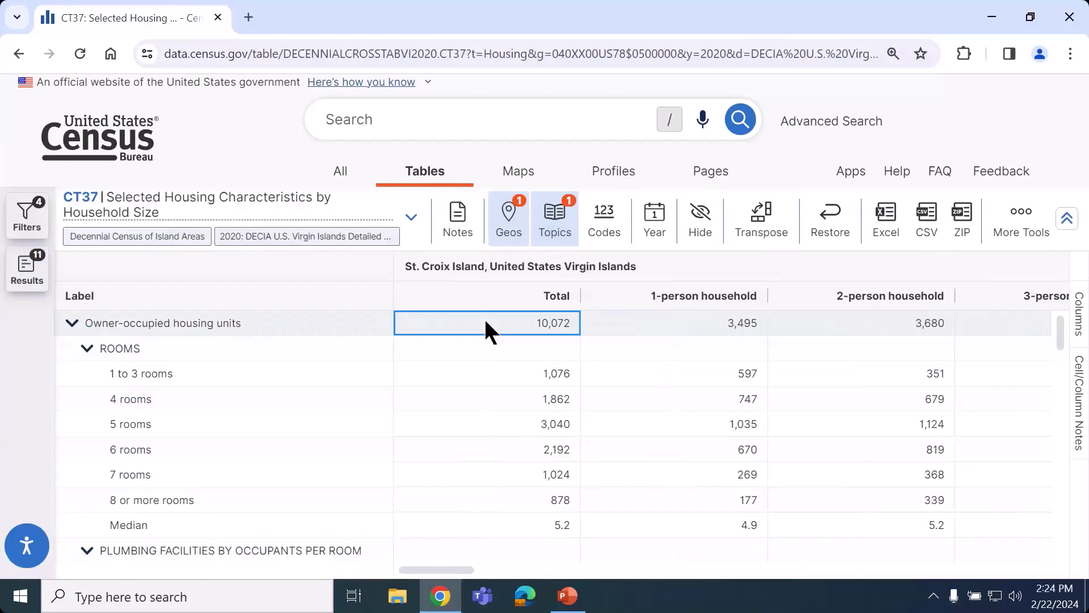
Step: Examine each St. Croix household size column and the population in occupied units for owner-occupied housing, ending back at the Total
key(Right)
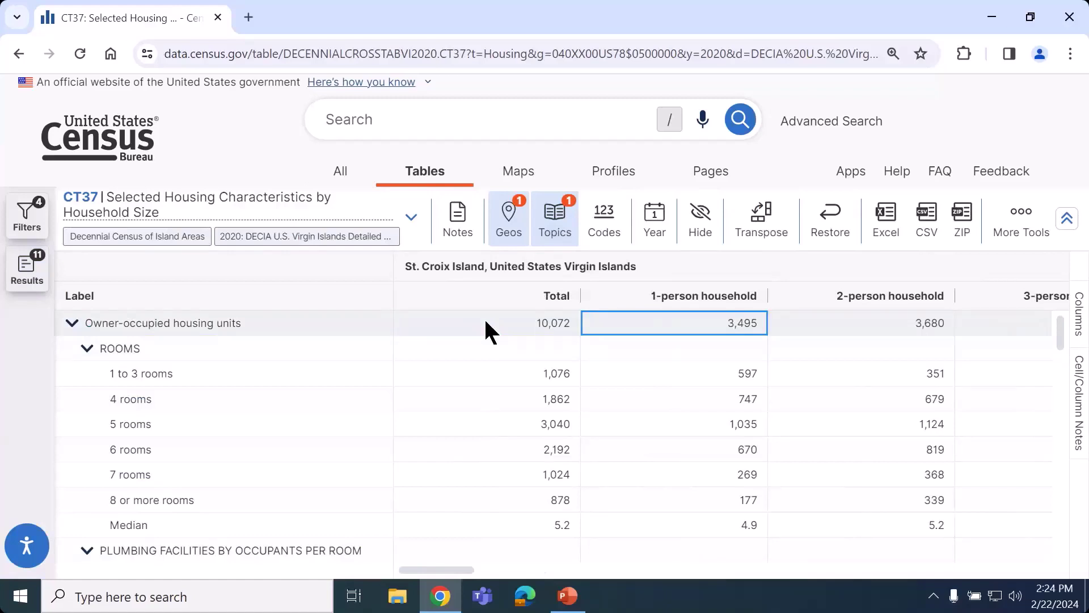
key(Right)
key(Right)
key(Right)
key(Right)
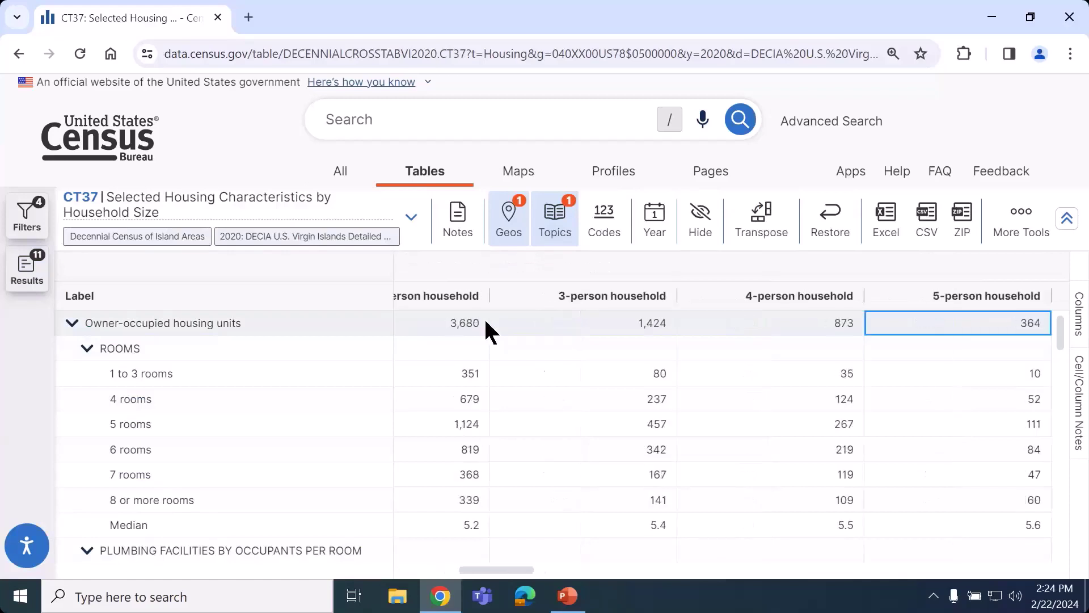
key(Right)
key(Right)
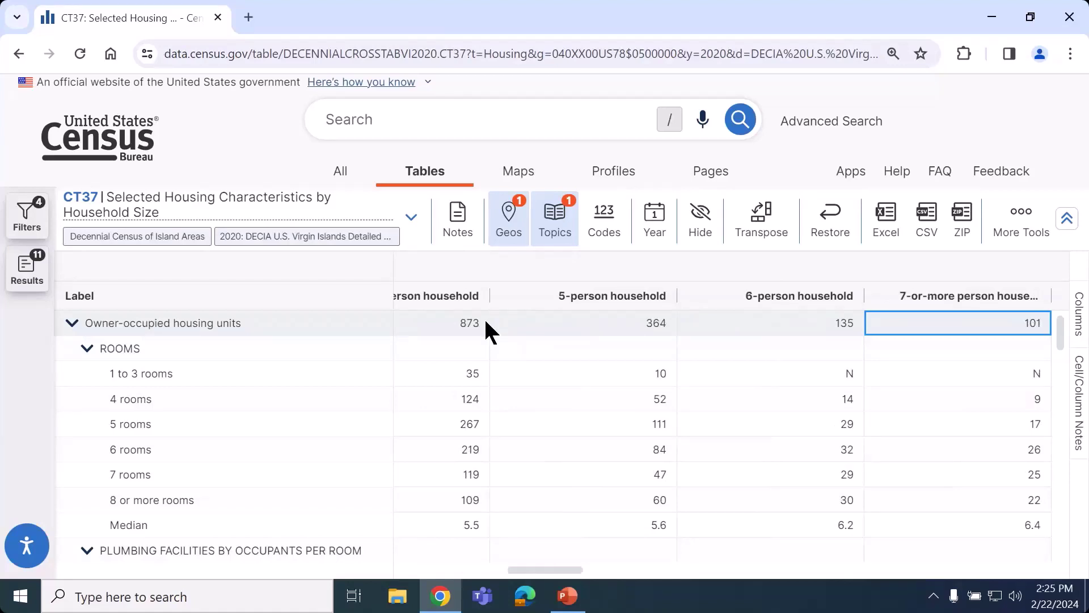
key(Right)
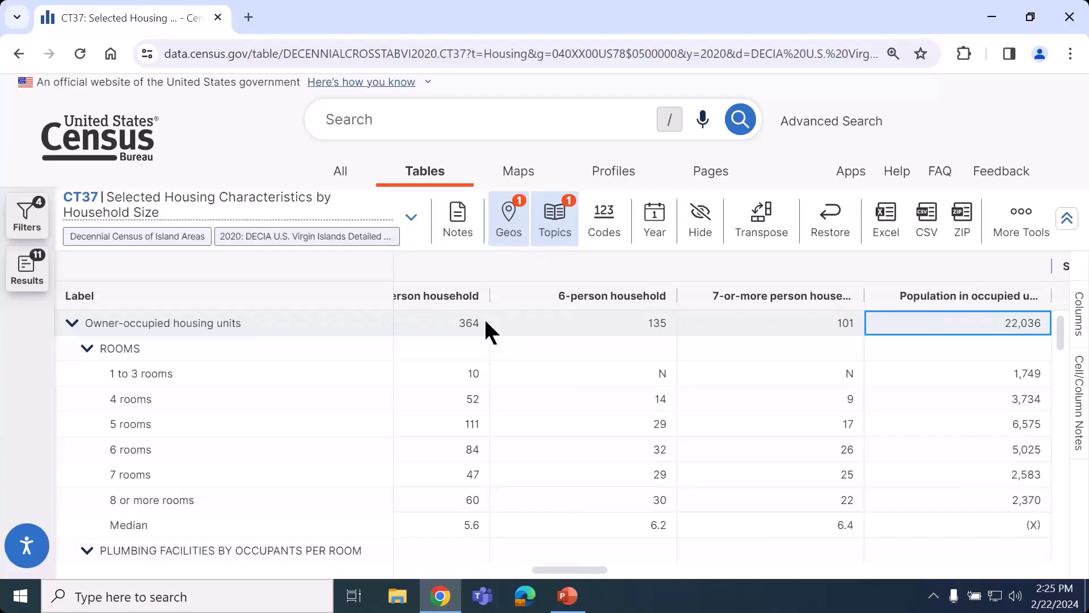
key(Left)
key(Left)
key(Left)
key(Left)
key(Left)
key(Left)
key(Left)
key(Left)
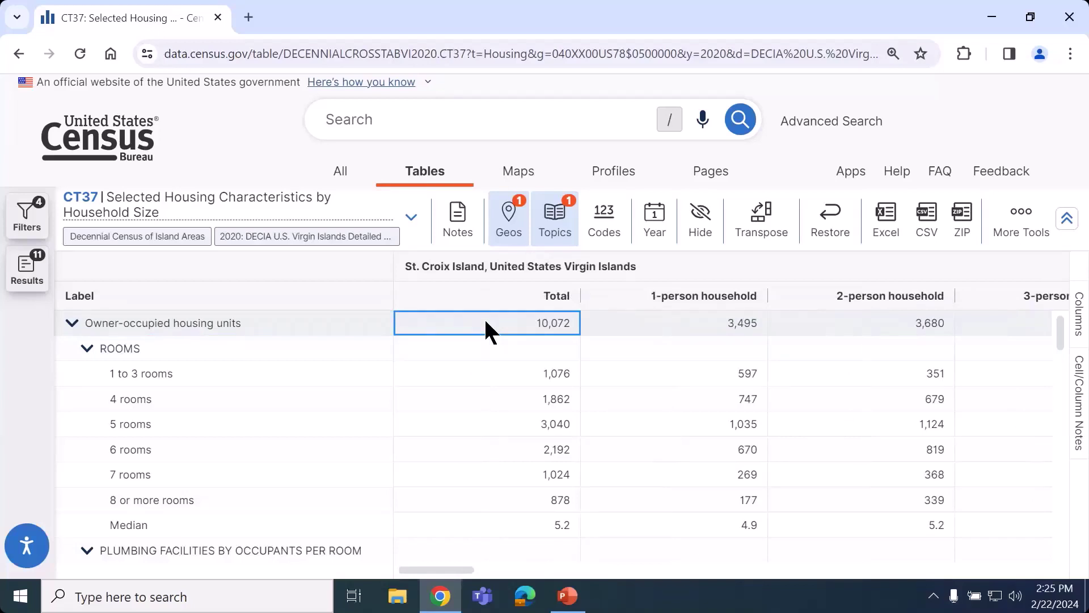
Step: Review the St. Croix owner-occupied columns again up to where the St. John Island columns begin, and return to the St. Croix Total
key(Right)
key(Right)
key(Right)
key(Right)
key(Right)
key(Right)
key(Right)
key(Right)
key(Left)
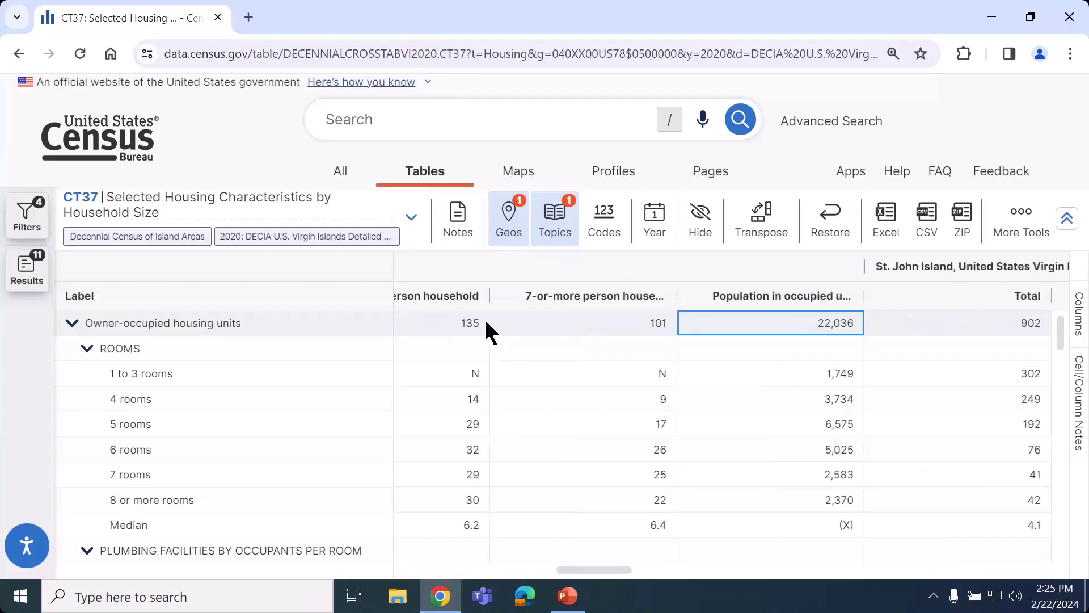
key(Left)
key(Left)
key(Left)
key(Left)
key(Left)
key(Left)
key(Left)
key(Left)
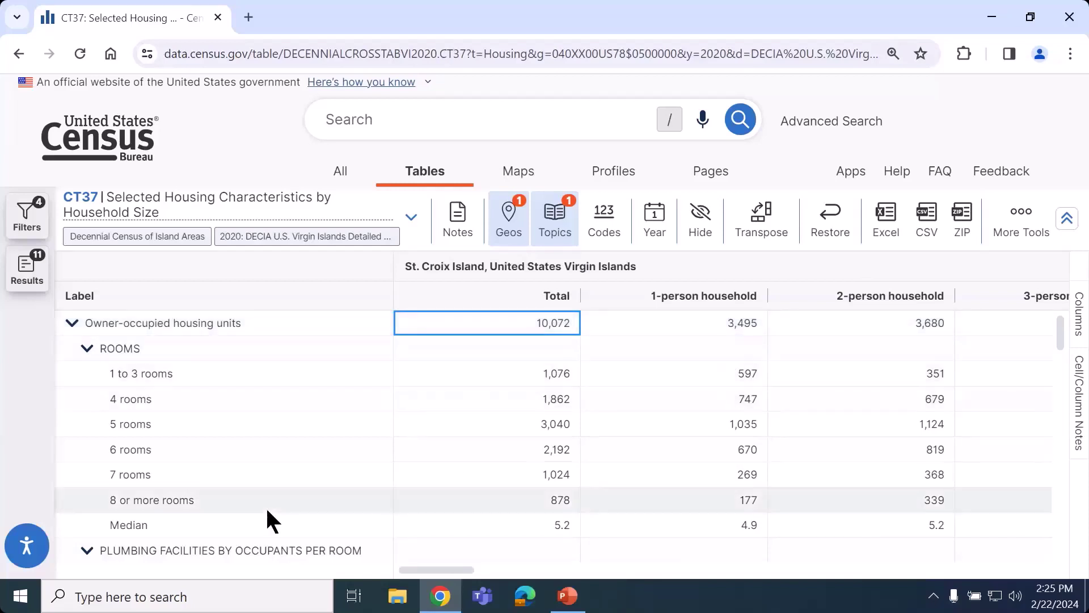
Step: Examine the owner-occupied rows for rooms, plumbing facilities, units in structure and value, down to the selected monthly owner costs section
scroll(271, 525, down, 3)
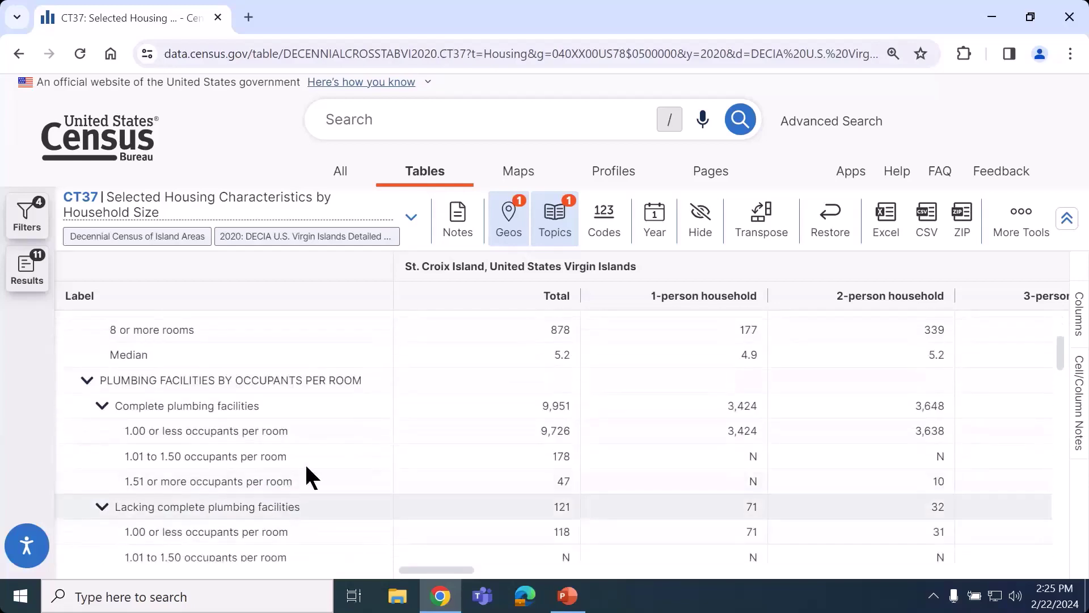
scroll(322, 454, down, 3)
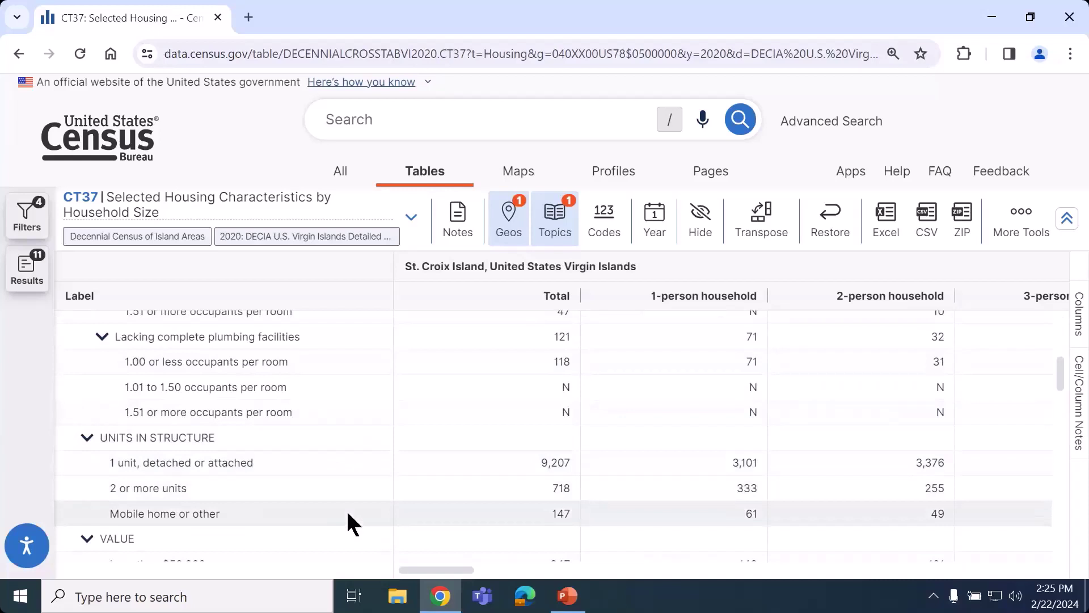
scroll(347, 514, down, 1)
scroll(348, 512, down, 1)
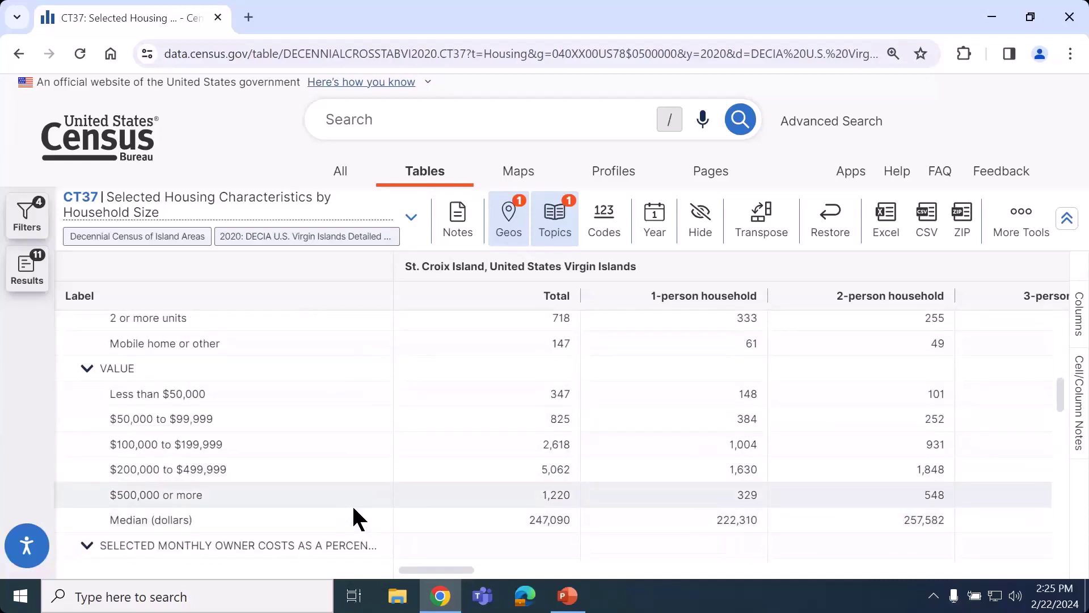
scroll(353, 508, down, 2)
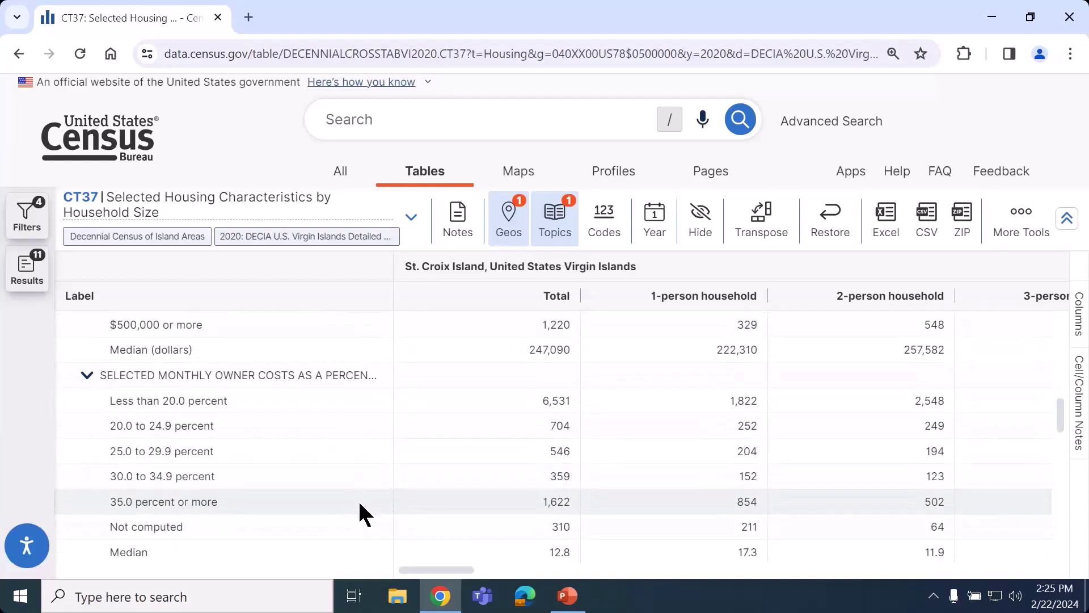
Step: Widen the Label column to read the full monthly owner costs heading and its percentage categories, and narrow the column again
drag(440, 271, 603, 277)
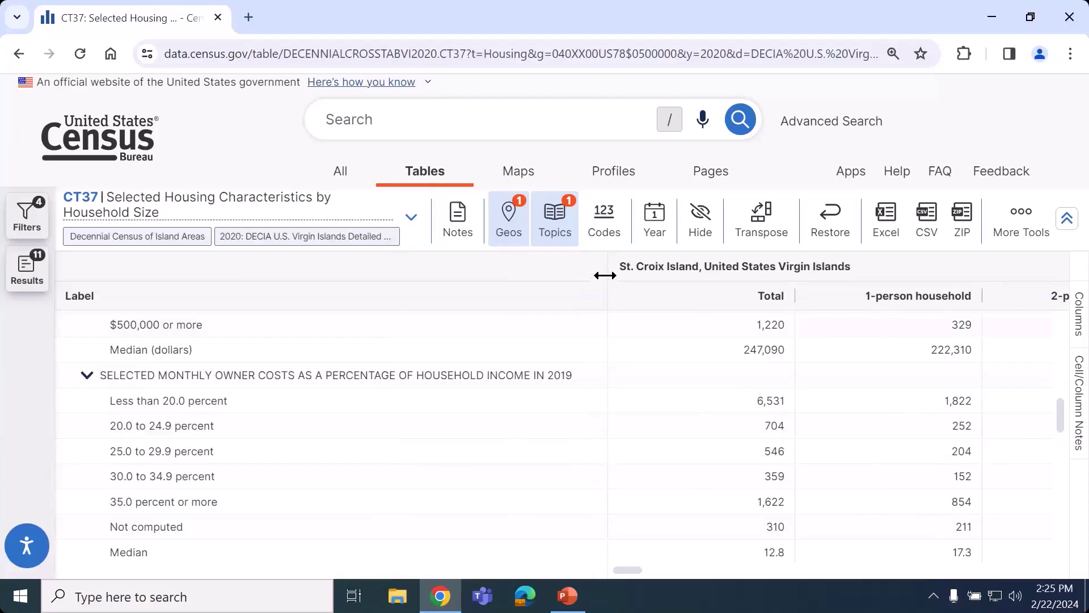
click(203, 400)
click(213, 425)
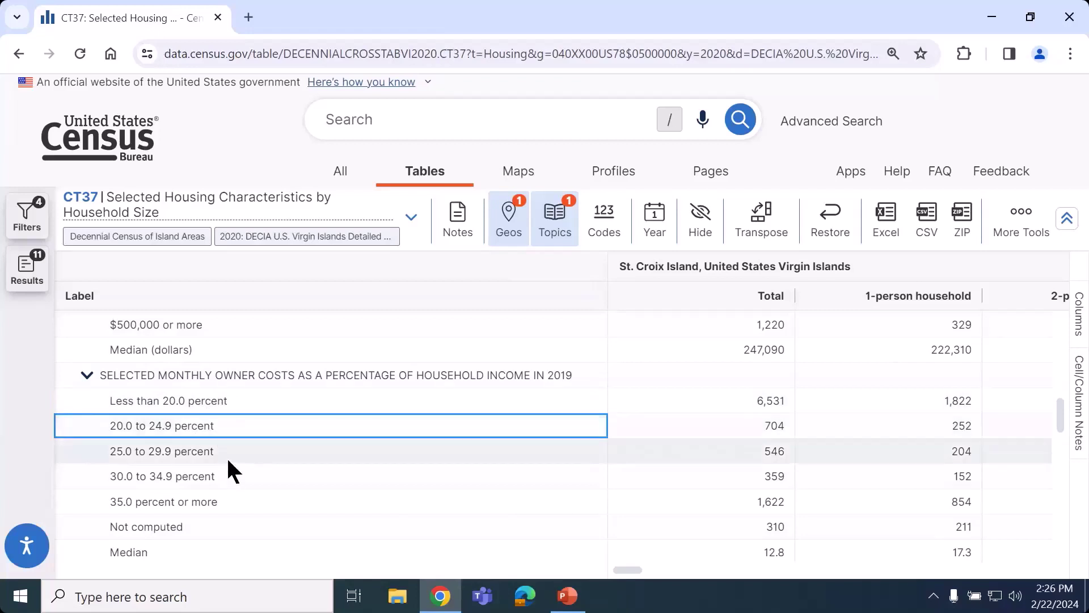
drag(615, 278, 385, 289)
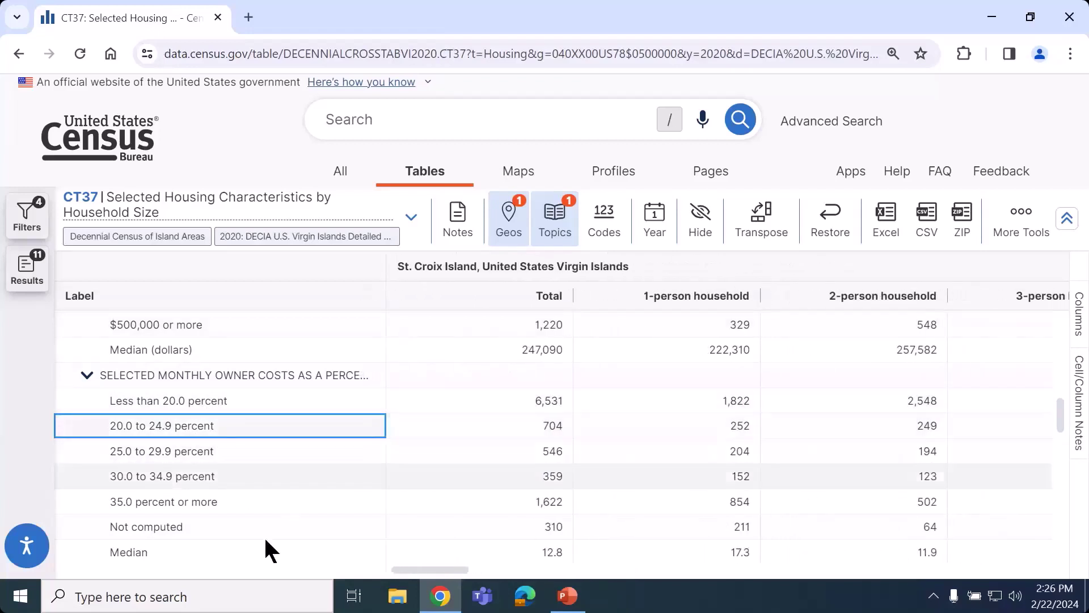
Step: Examine the median of monthly owner costs as a percentage of income across St. Croix, from Total to the 7-or-more person household
click(267, 559)
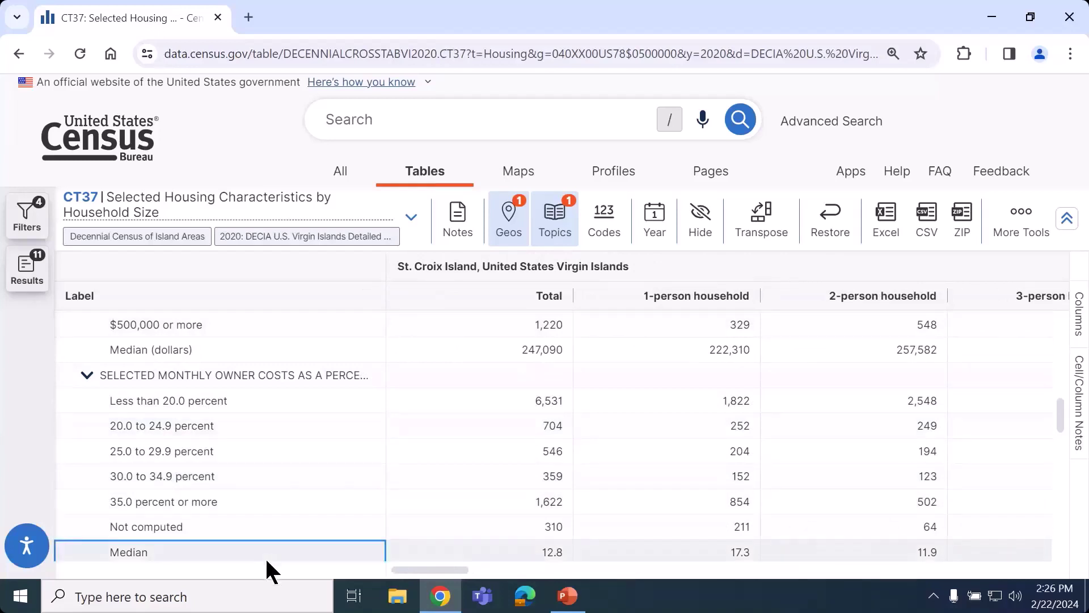
key(Right)
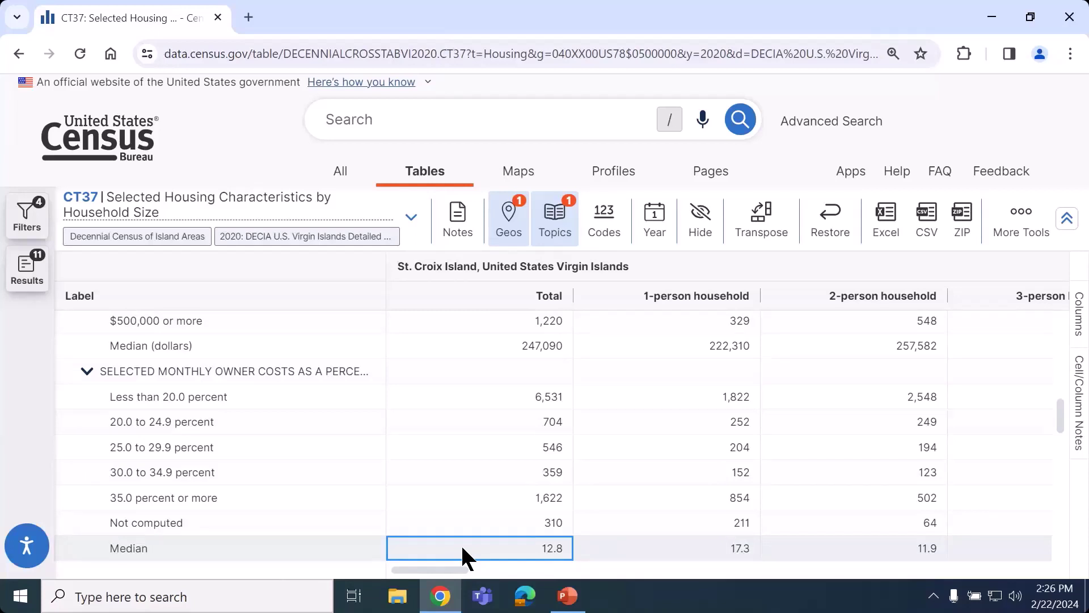
key(Right)
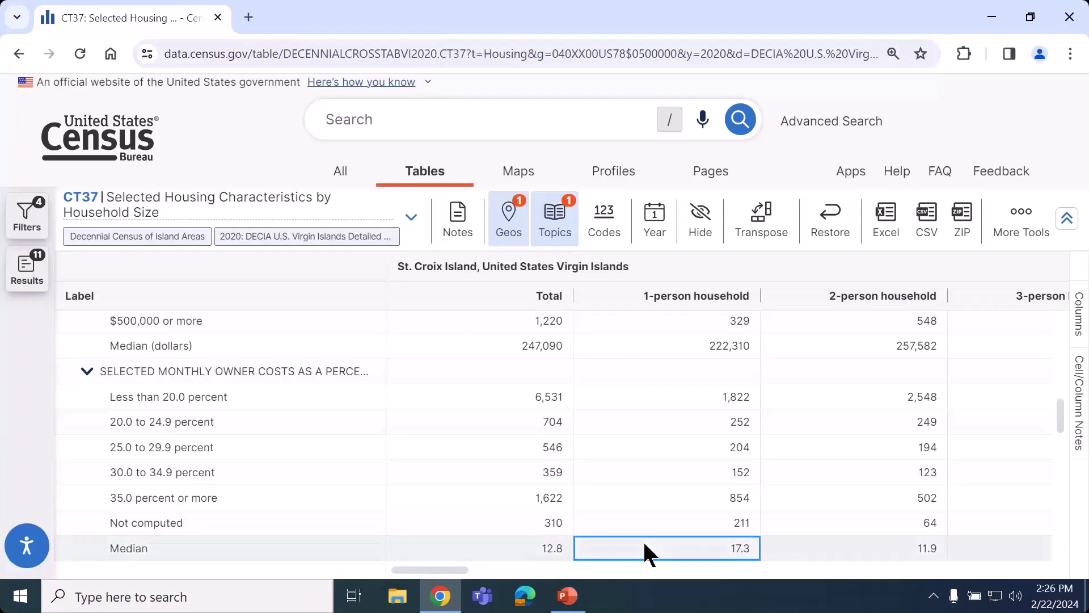
key(Right)
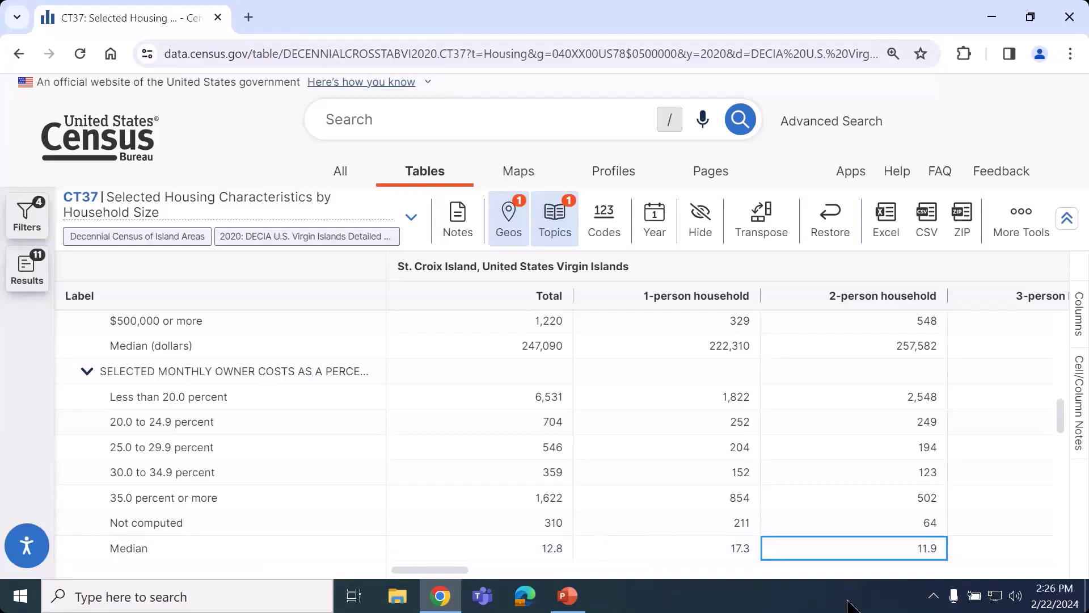
key(Right)
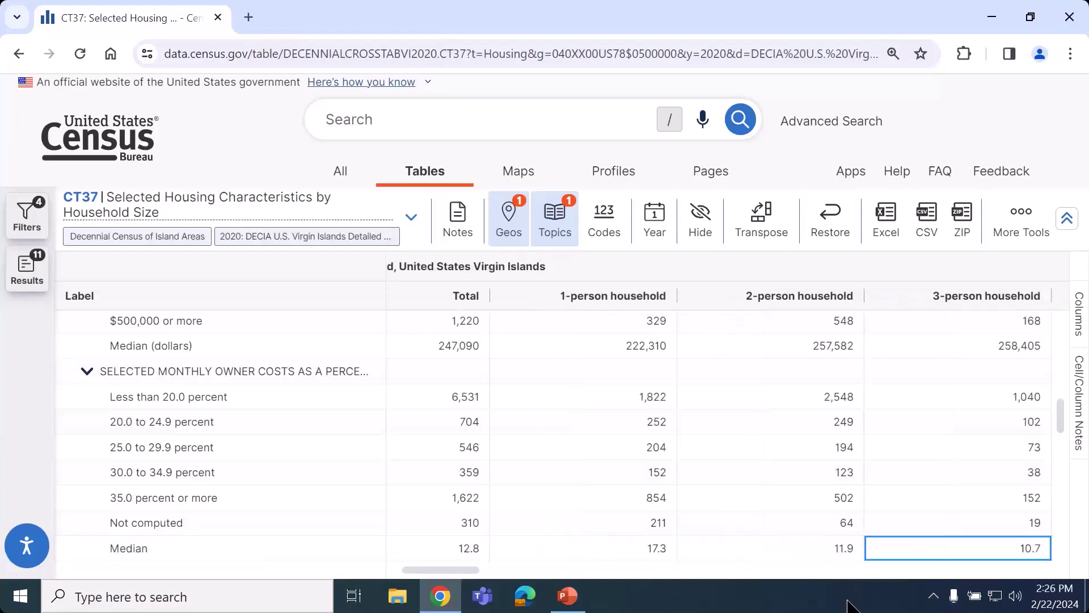
key(Right)
key(Right)
key(Left)
key(Left)
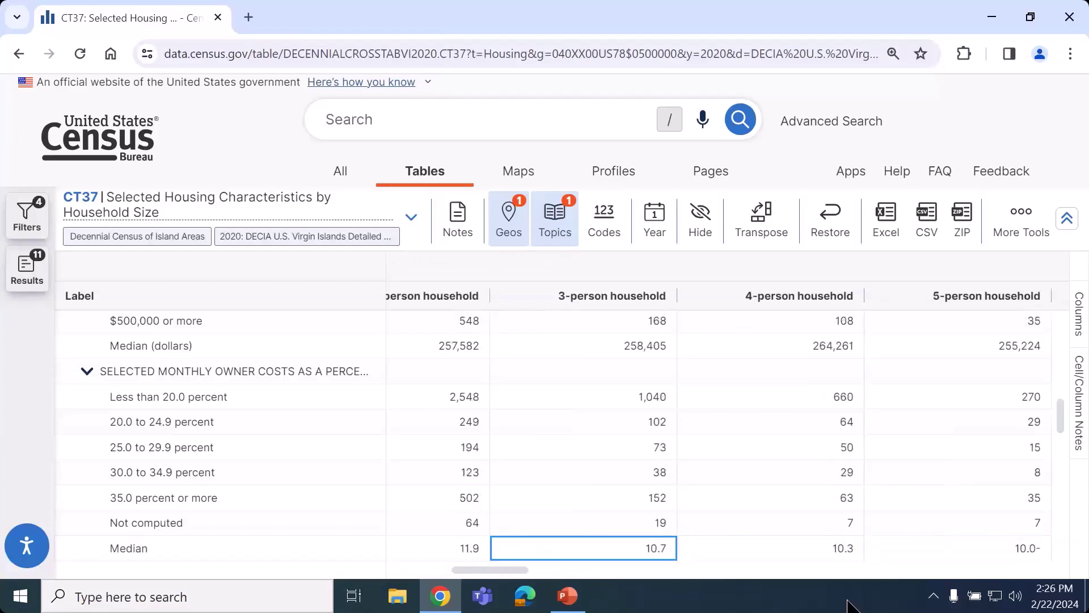
key(Right)
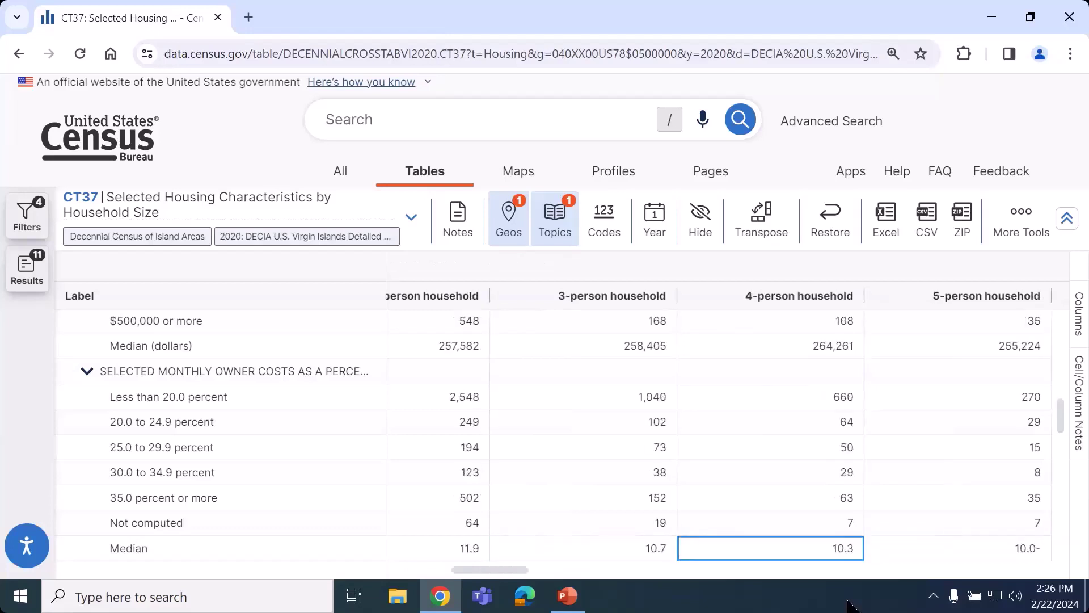
key(Right)
key(Right)
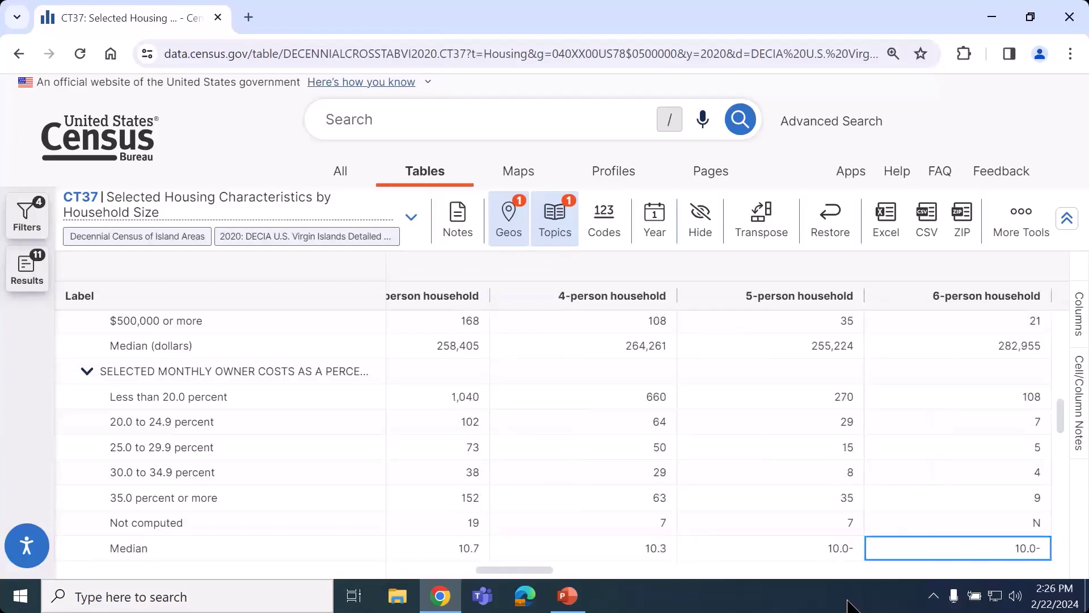
key(Right)
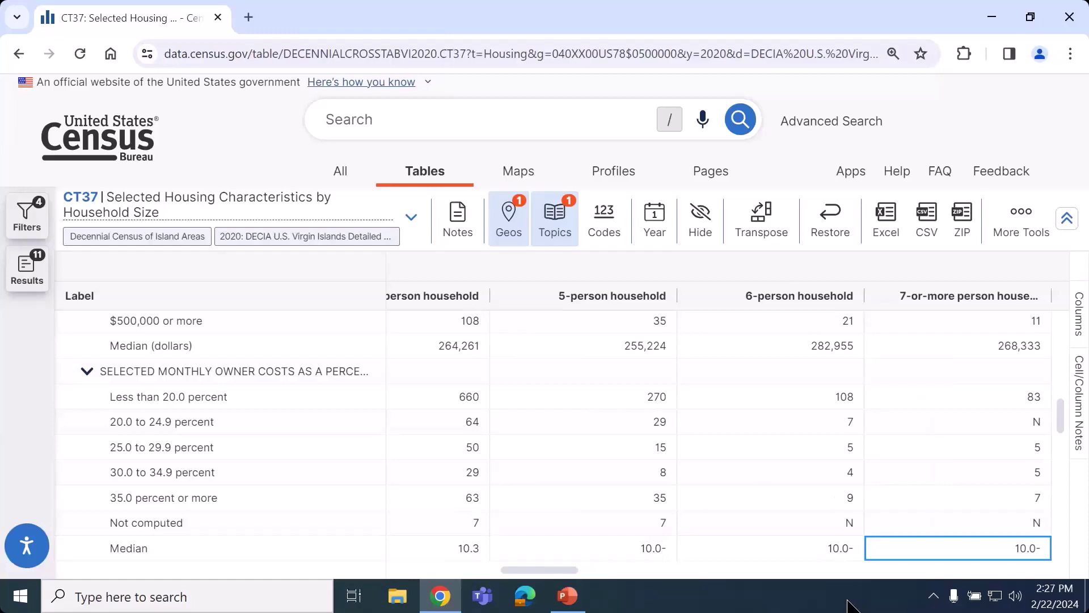
click(567, 596)
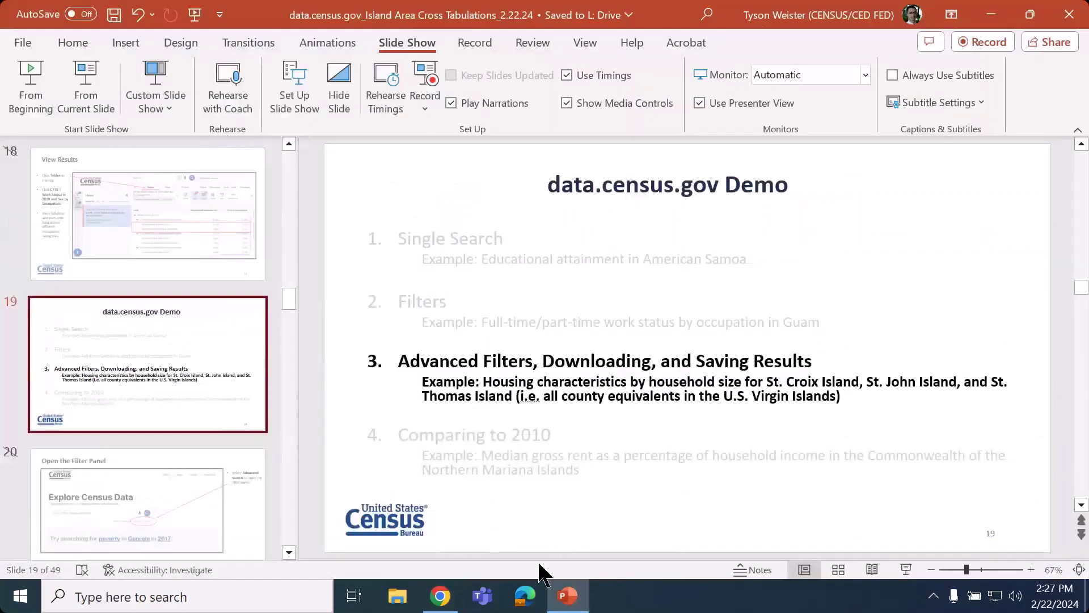
click(567, 596)
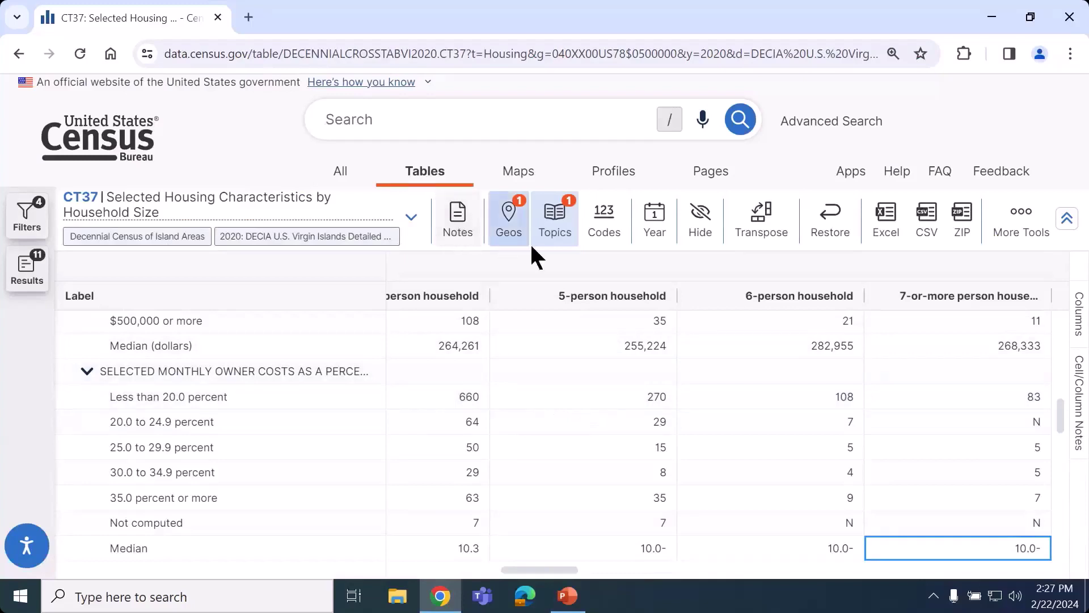
Step: Read the CT37 table notes through the explanation of symbols and the source, and close the notes
click(459, 245)
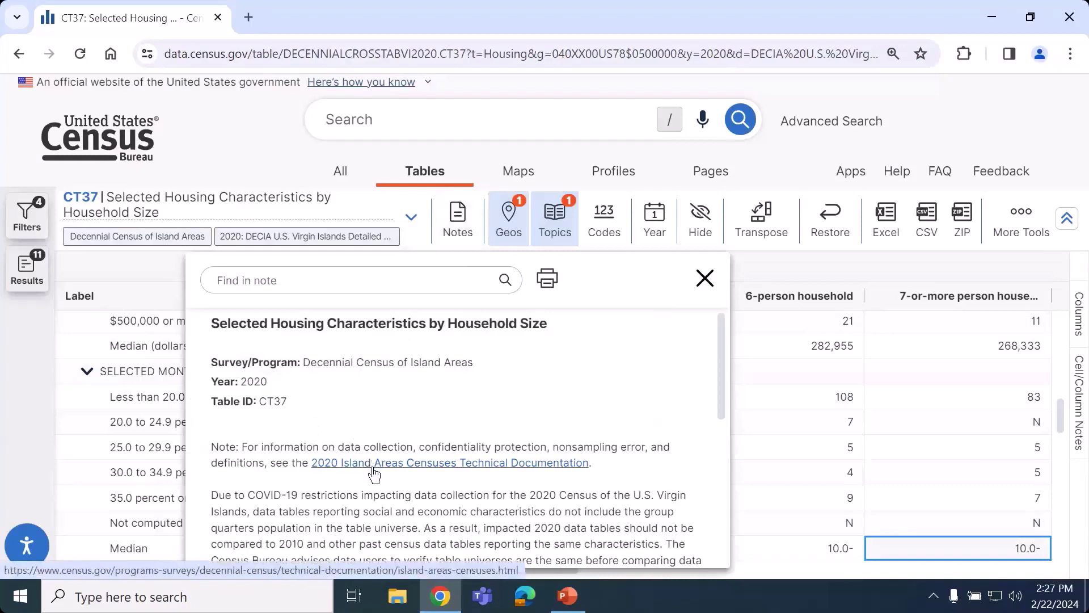
scroll(357, 472, down, 1)
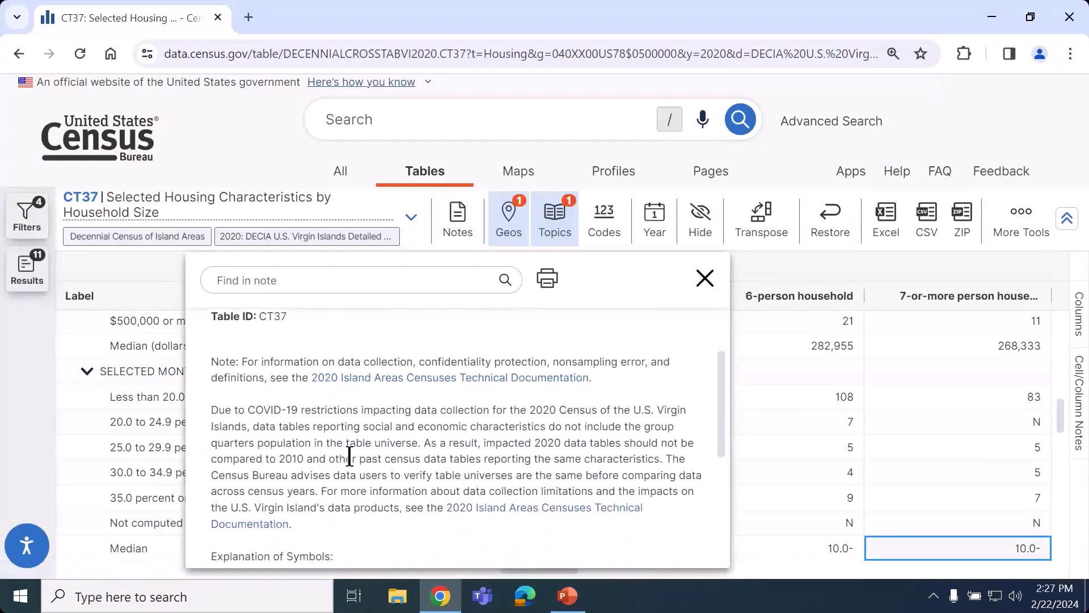
scroll(317, 483, down, 3)
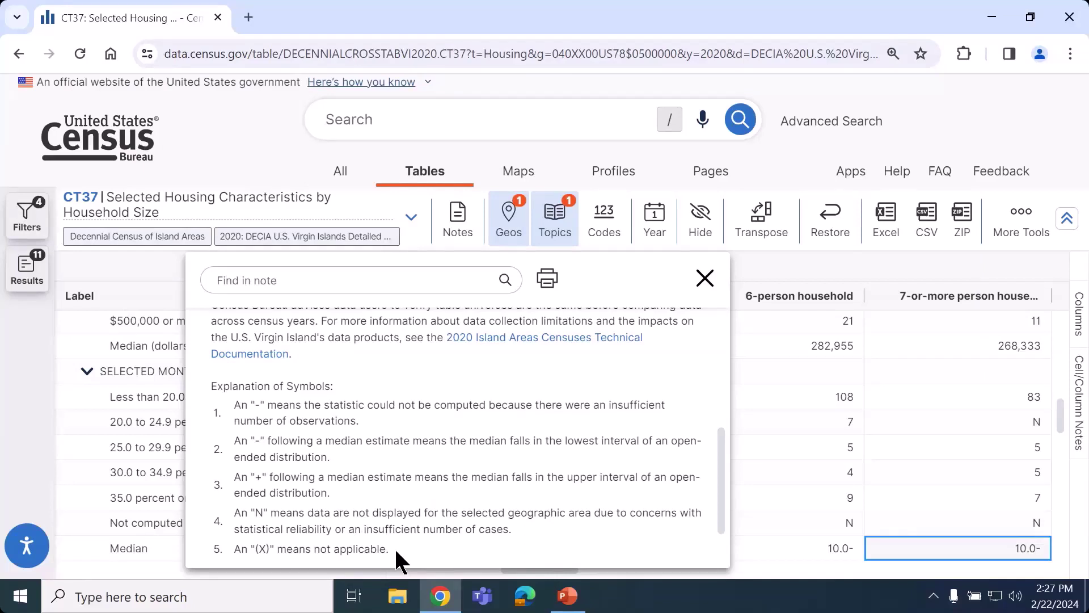
scroll(400, 553, down, 2)
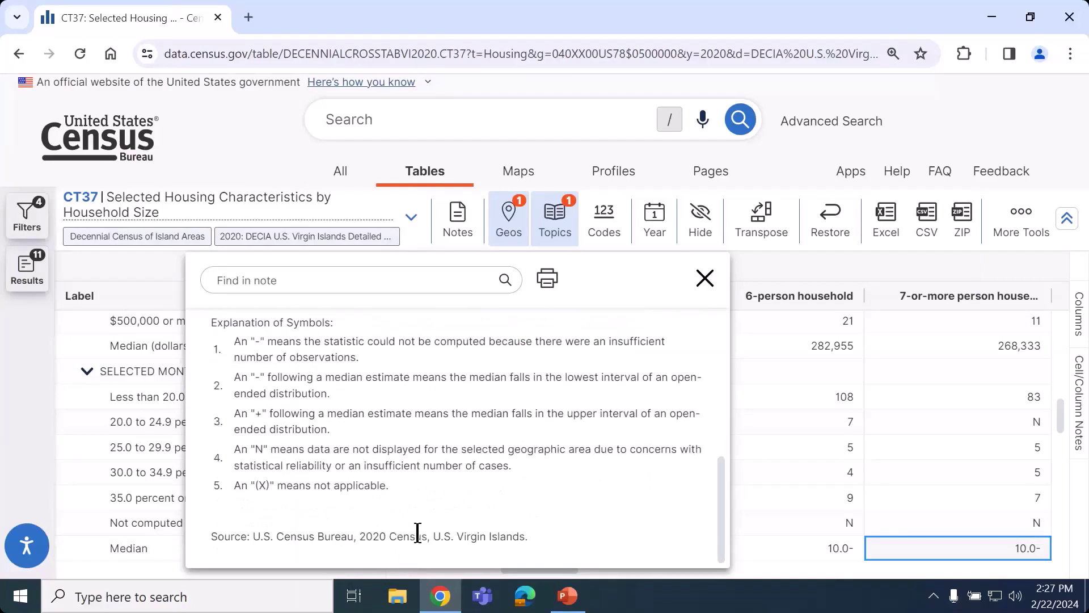
click(704, 278)
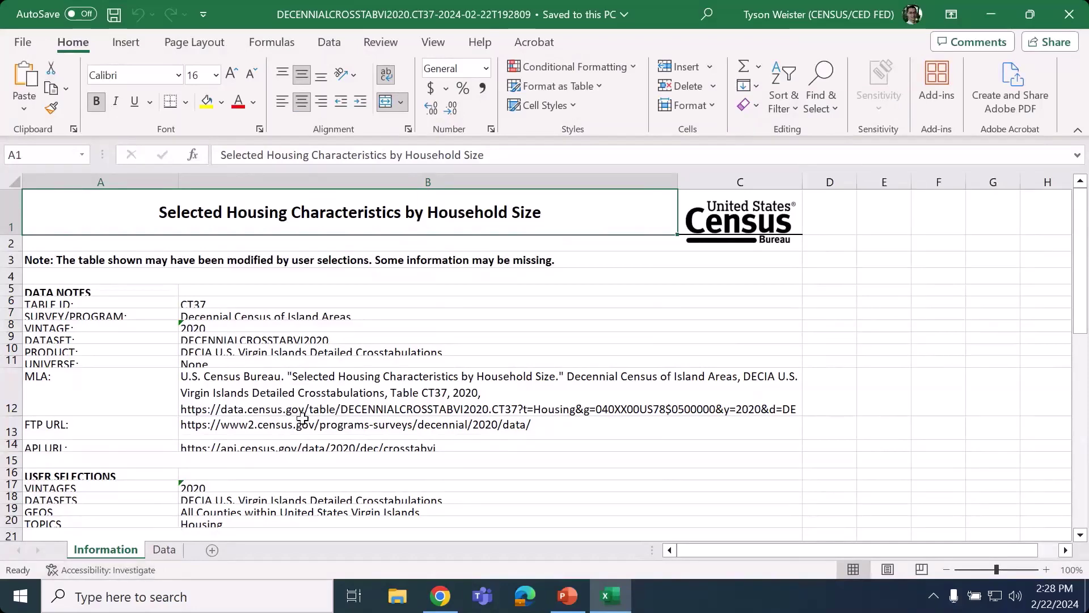
Step: Review the Information sheet of the exported CT37 Excel workbook down to the table notes and column notes
scroll(306, 418, down, 5)
scroll(314, 417, down, 3)
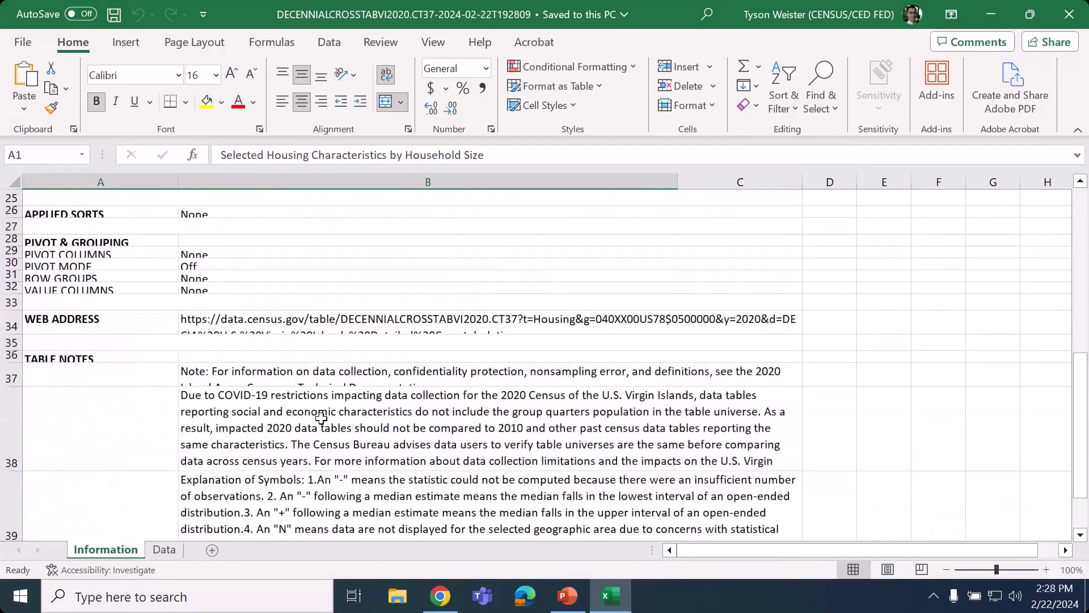
scroll(309, 422, down, 3)
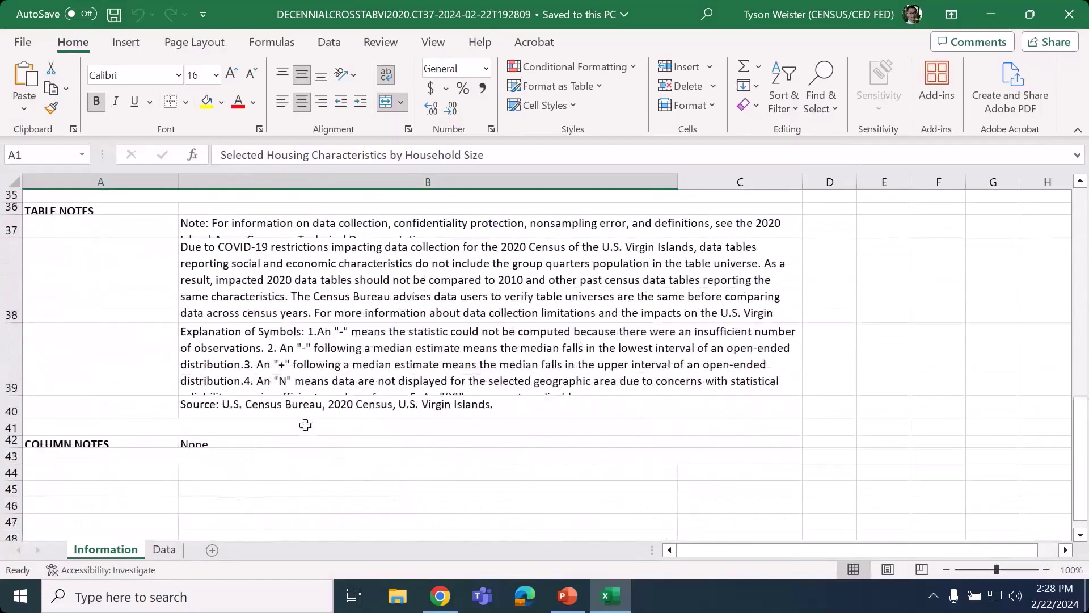
Step: Show the workbook's Data sheet with its print preview, and close the workbook
click(164, 548)
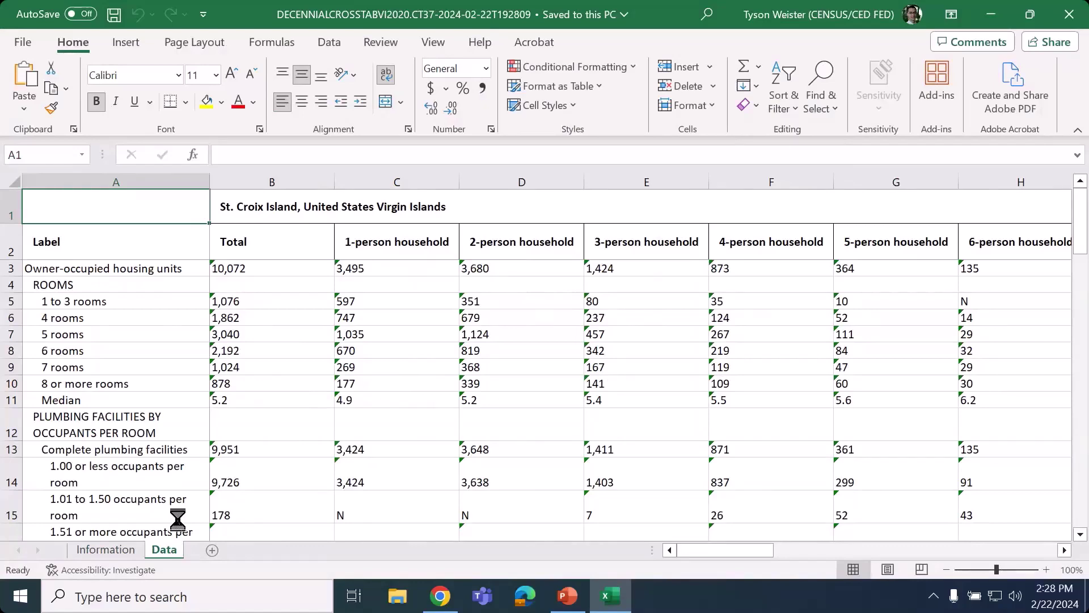
key(ctrl+p)
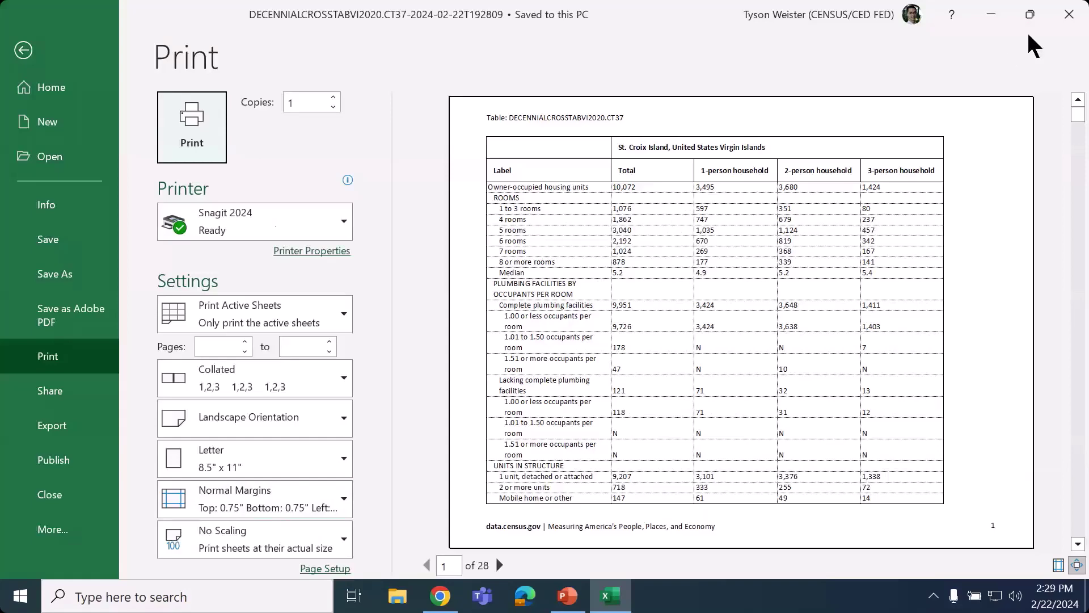
click(1068, 15)
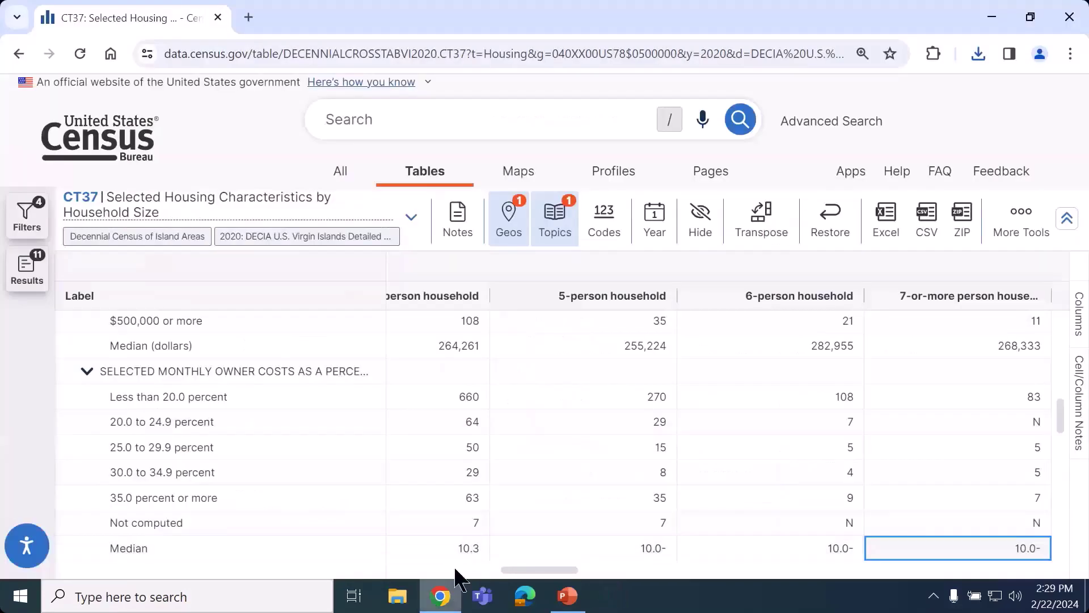
Step: Download the 2020 vintage of table CT37 as a zipped CSV and open the downloaded zip file
click(958, 244)
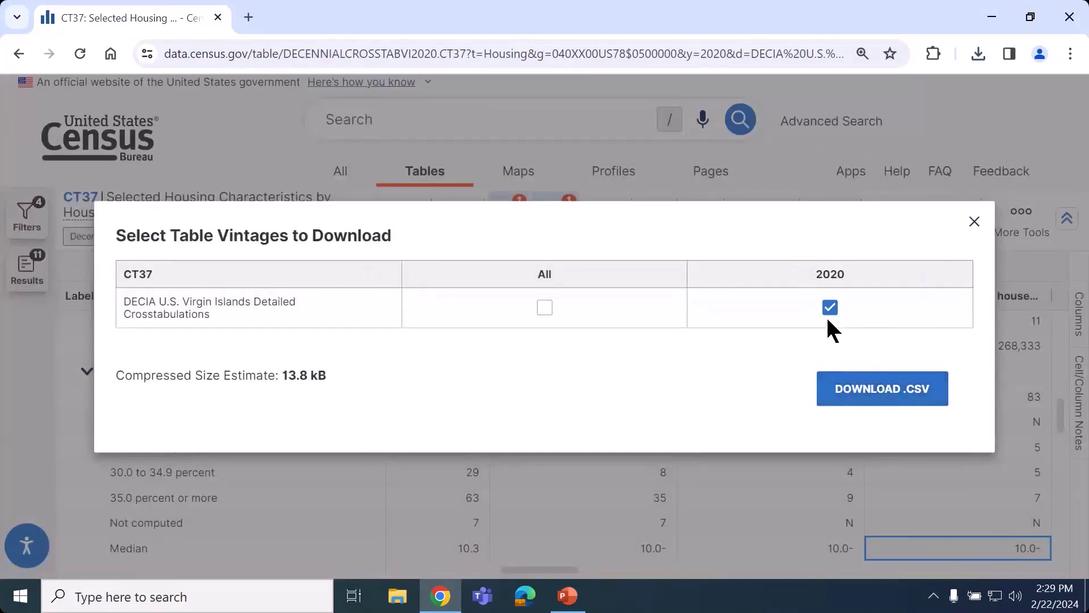
click(841, 401)
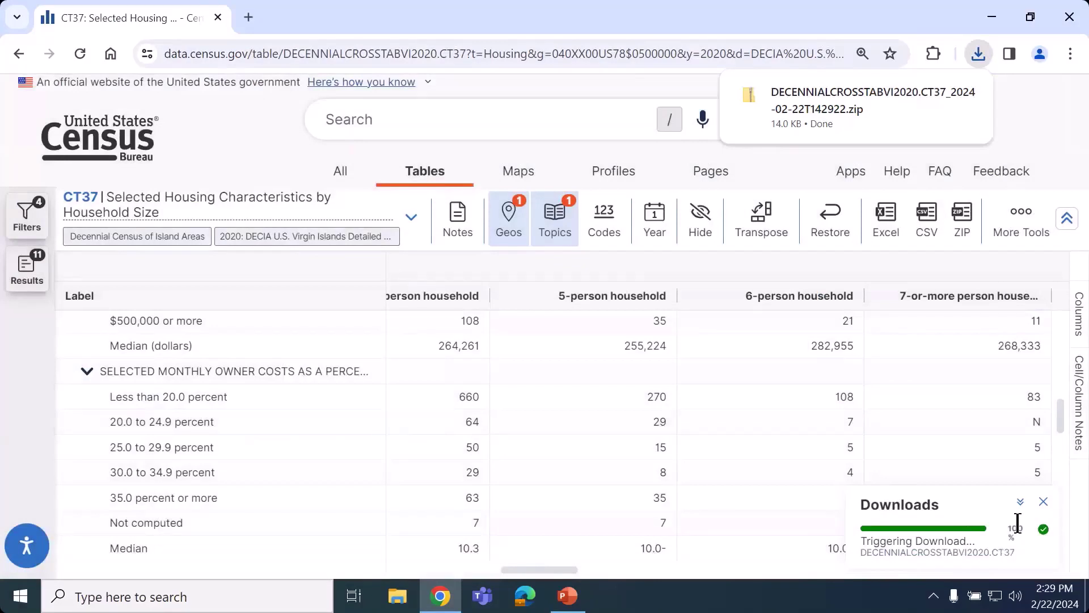
click(979, 57)
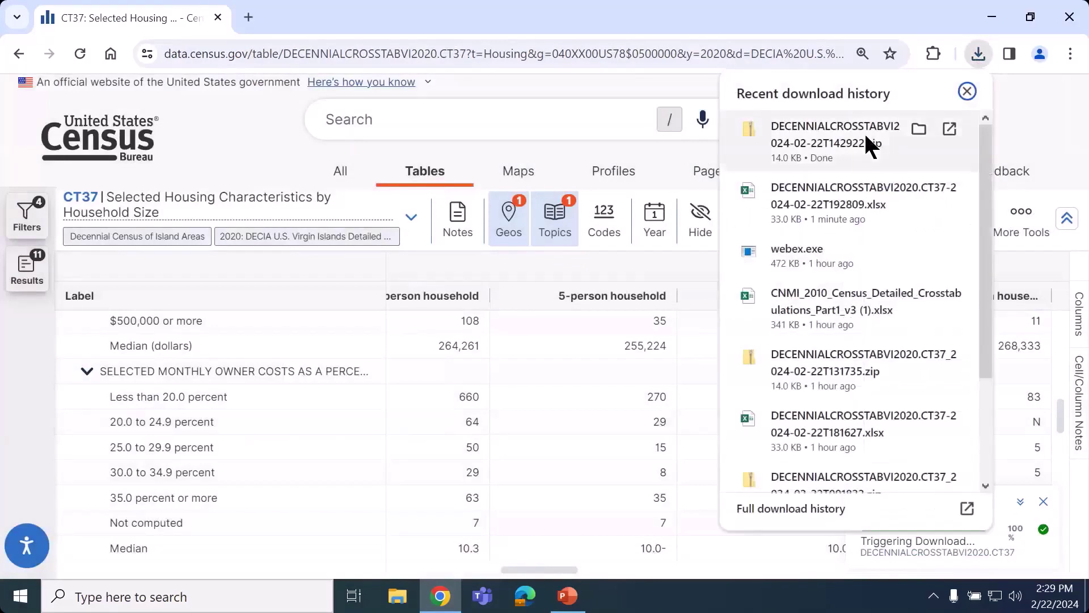
click(863, 140)
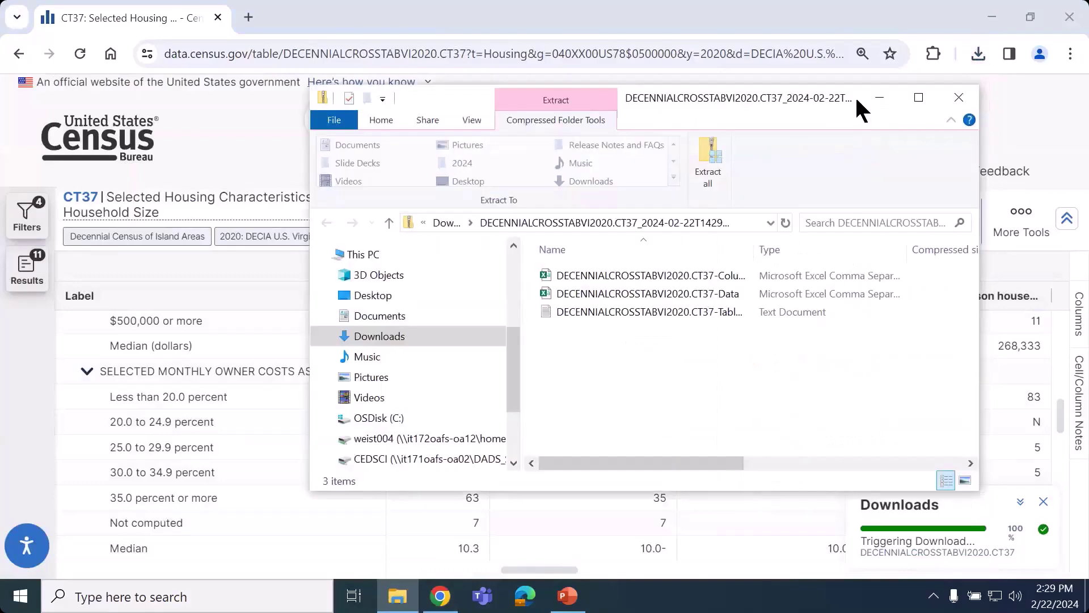
Step: Enlarge the zip folder window and its Name column to show the full file names, and select the DECENNIALCROSSTABVI2020.CT37-Data file
drag(857, 101, 682, 122)
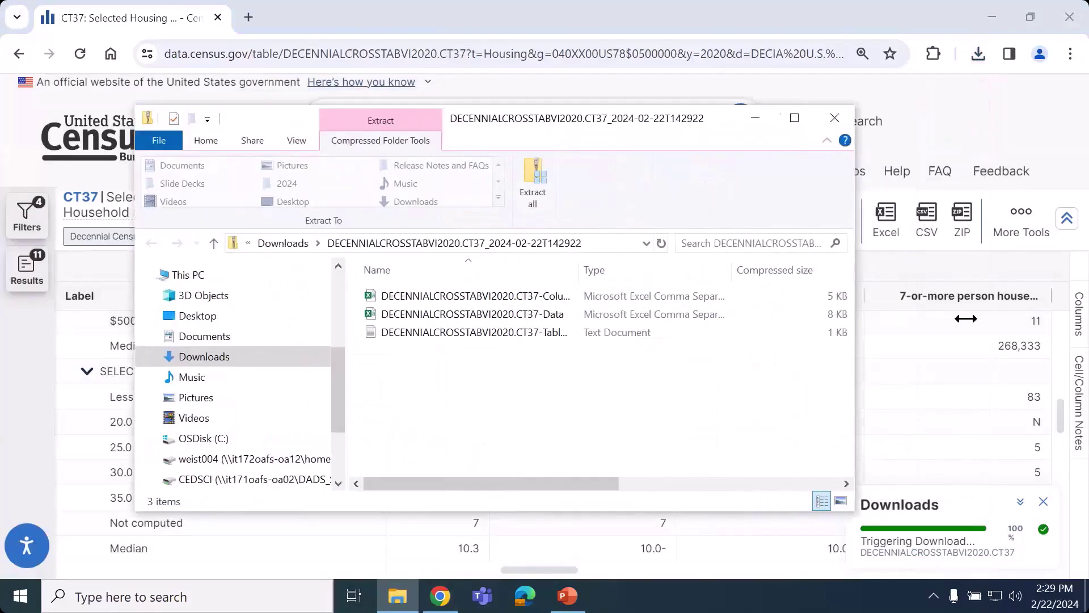
drag(855, 319, 964, 318)
drag(578, 267, 653, 271)
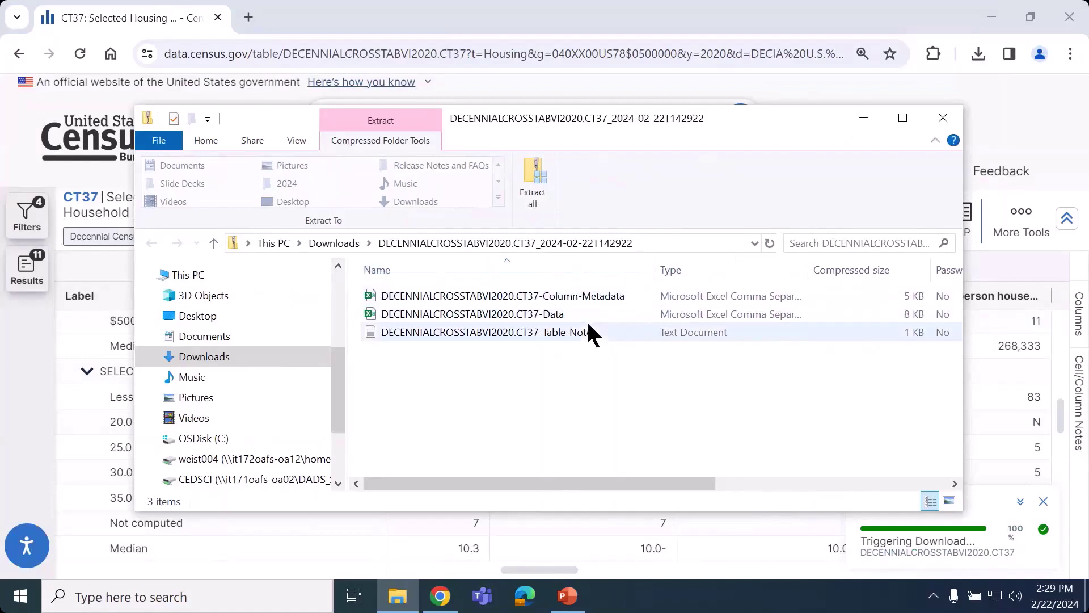
click(573, 309)
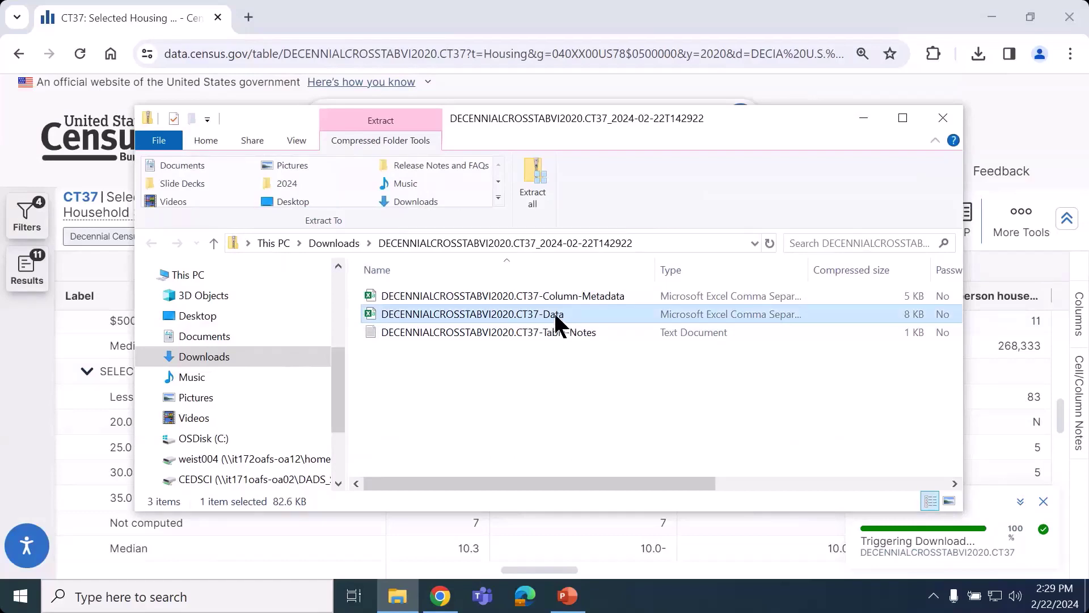
Step: Open the CT37-Data CSV file in Excel and fit the GEO_ID and NAME columns to their contents
double_click(585, 314)
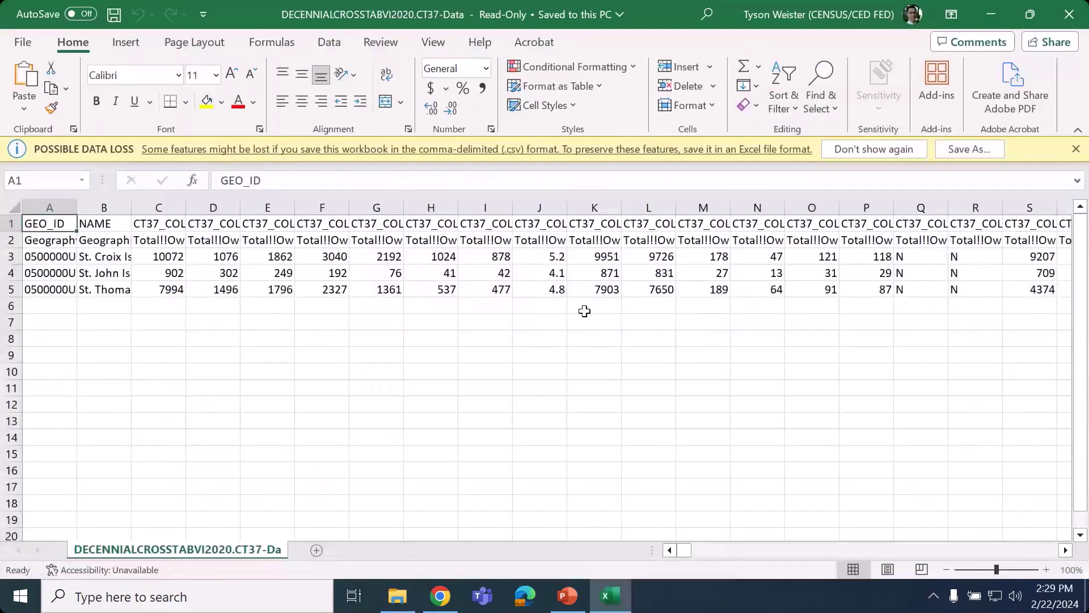
double_click(76, 212)
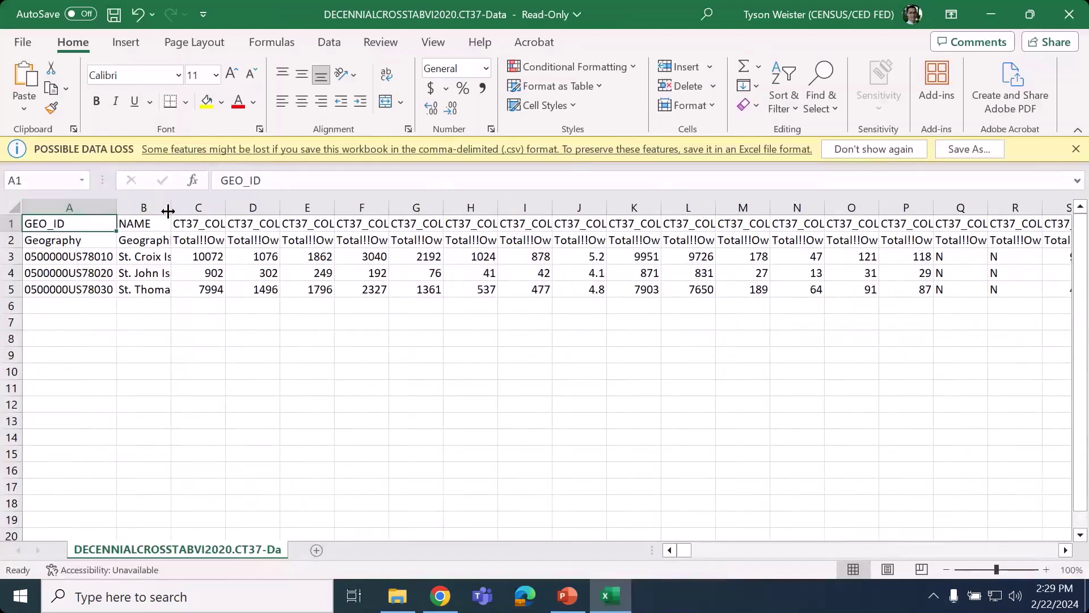
double_click(168, 211)
Step: Look through the St. Croix Island row of the CSV data from the NAME column across to column AO
click(248, 251)
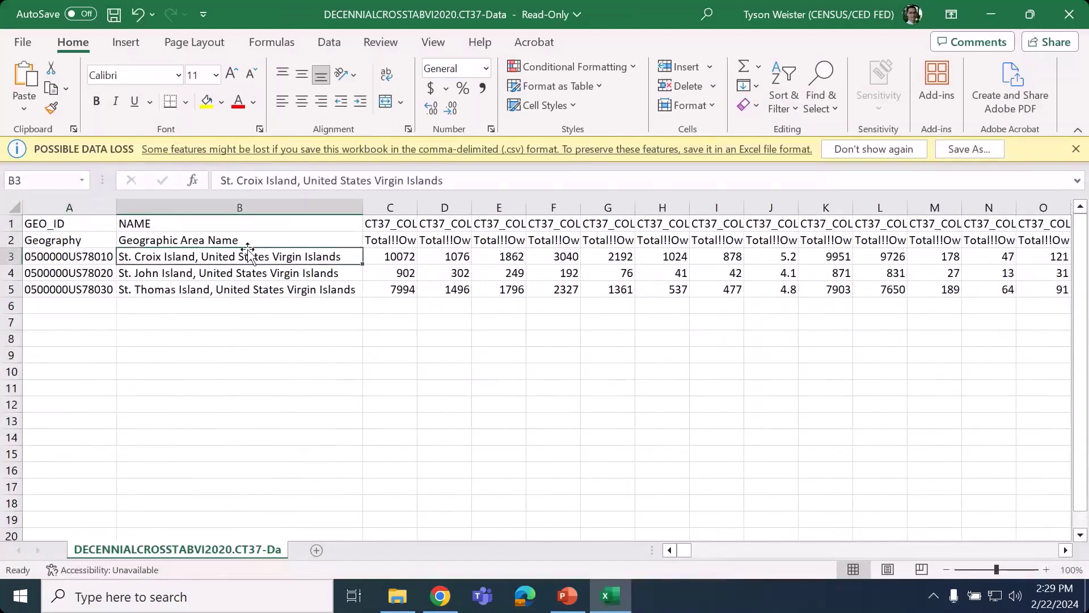
key(Left)
click(248, 250)
key(Right)
key(Right)
key(Right)
key(Right)
key(Right)
key(Right)
key(Right)
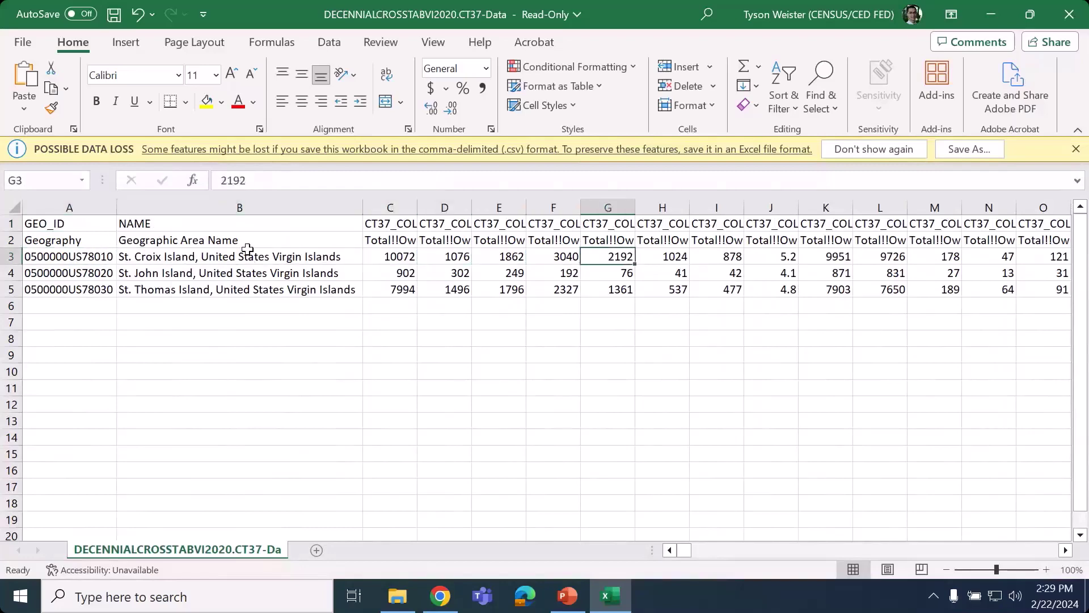
key(Right)
key(Right)
key(Right)
key(Right)
key(Right)
key(Right)
key(Right)
key(Right)
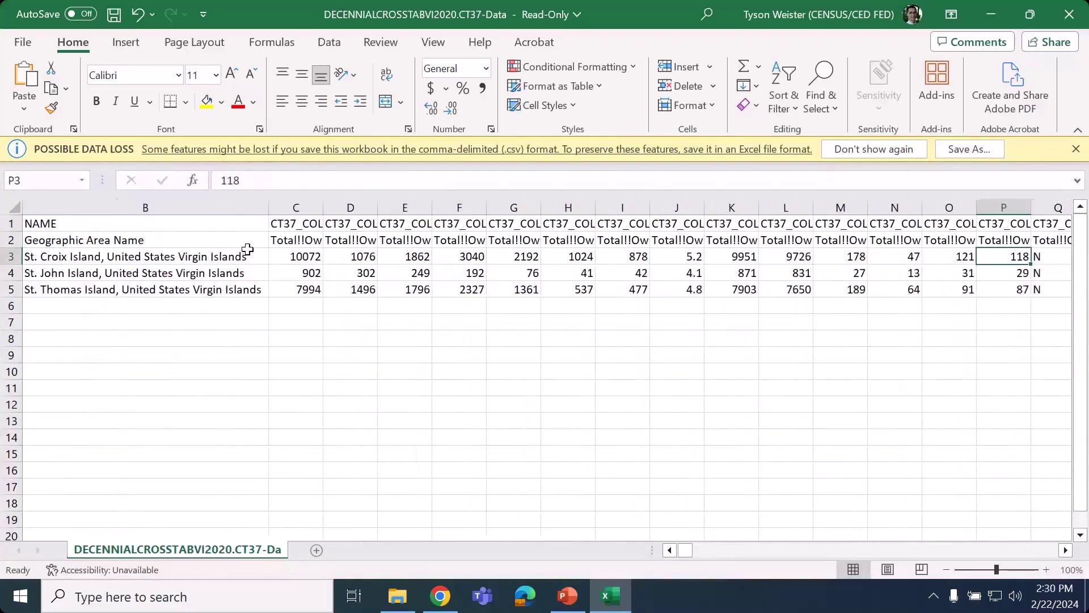
key(Right)
key(Right)
key(Right)
key(Right)
key(Right)
key(Right)
key(Right)
key(Right)
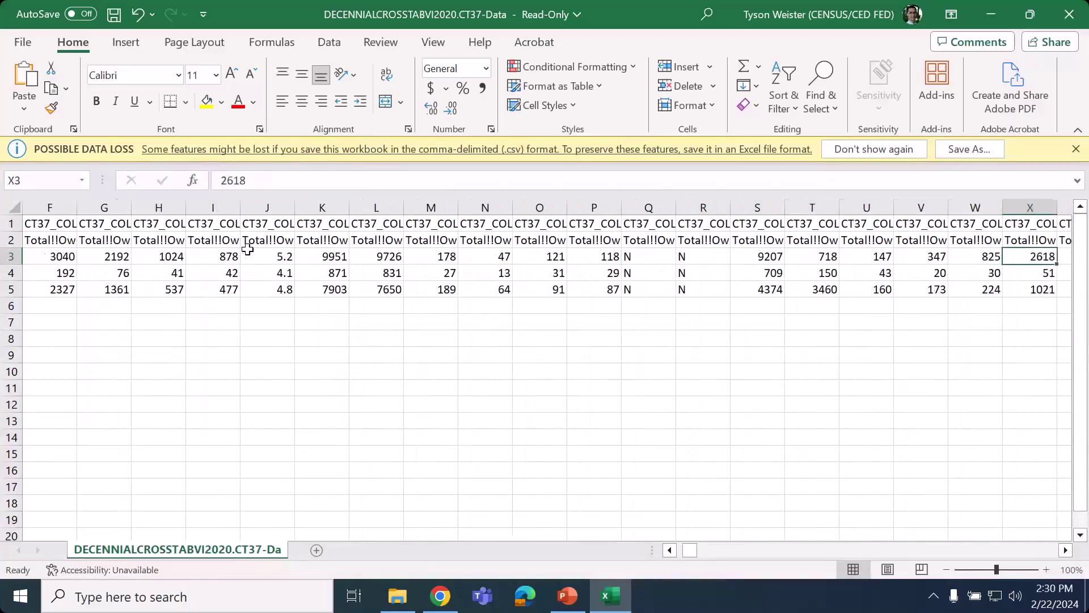
key(Right)
key(Right)
key(Right)
key(Right)
key(Right)
key(Right)
key(Right)
key(Right)
key(Right)
key(Right)
key(Right)
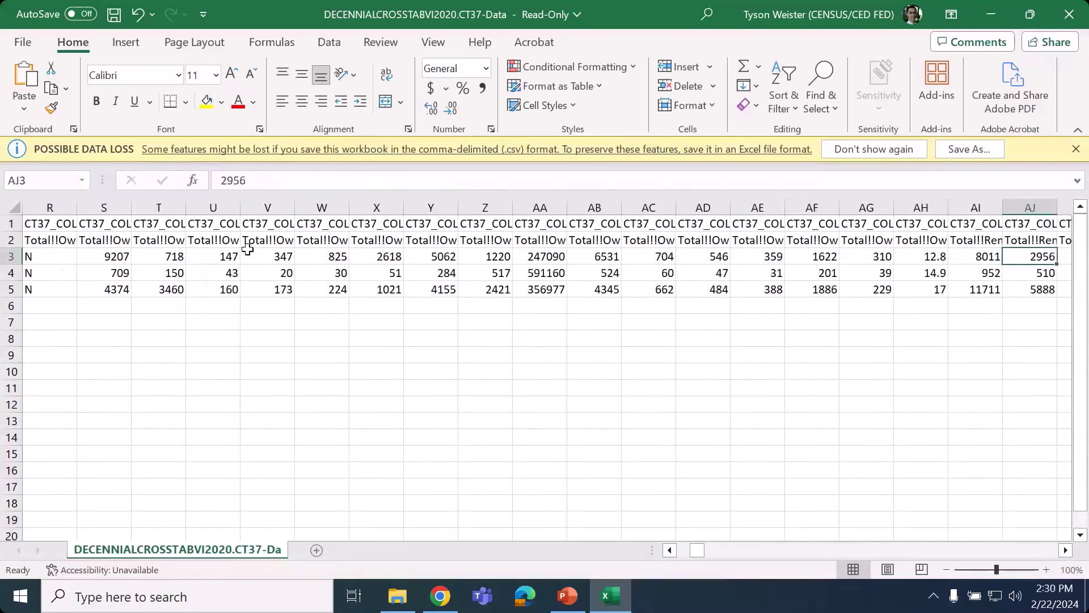
key(Right)
key(Right)
key(Right)
key(Right)
key(Right)
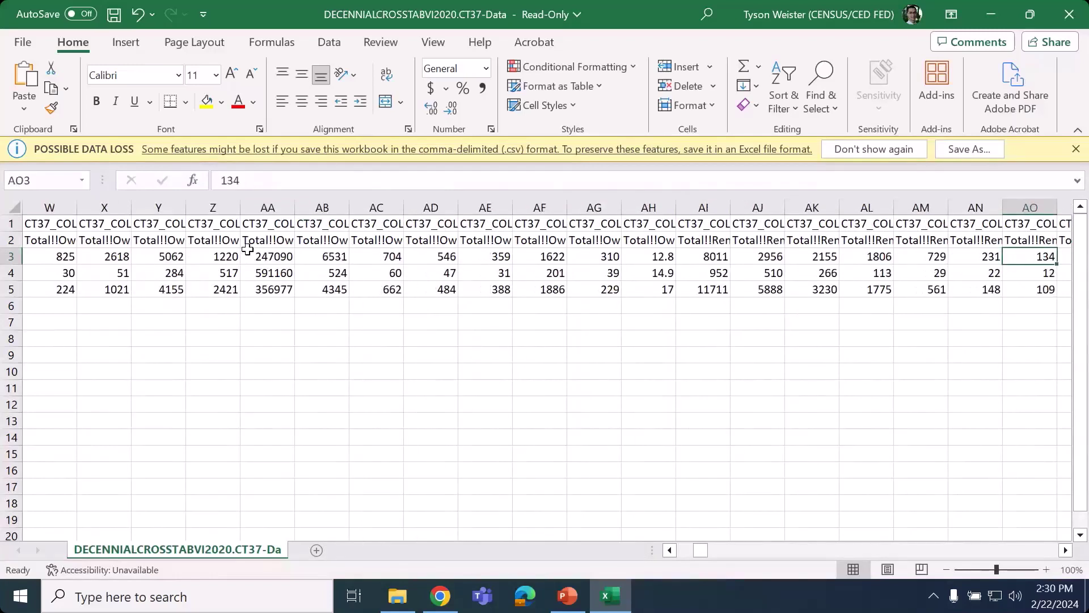
Step: Read the row 2 variable labels around columns AO and AP, and move back through them to column Y
key(Up)
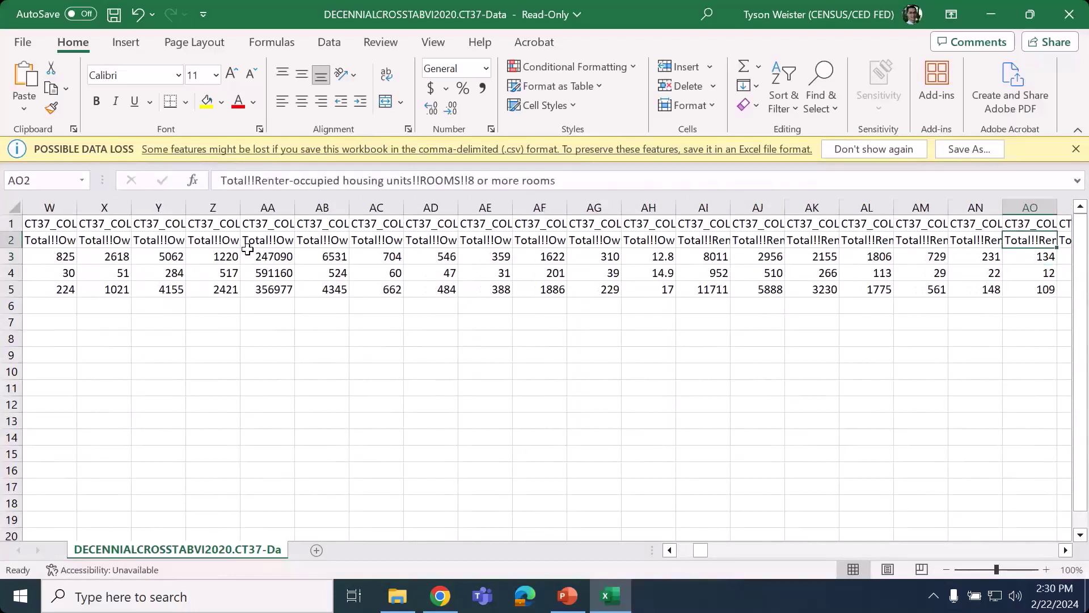
key(Right)
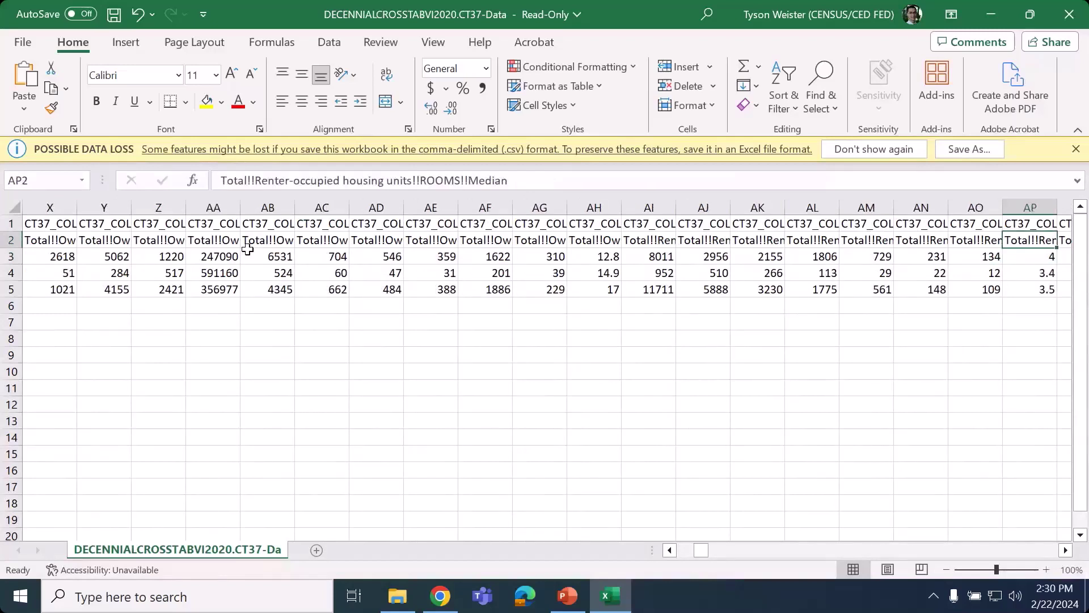
key(Left)
key(Left)
key(Left)
key(Left)
key(Left)
key(Left)
key(Left)
key(Left)
key(Left)
key(Left)
key(Left)
key(Left)
key(Left)
key(Left)
key(Left)
key(Left)
key(Left)
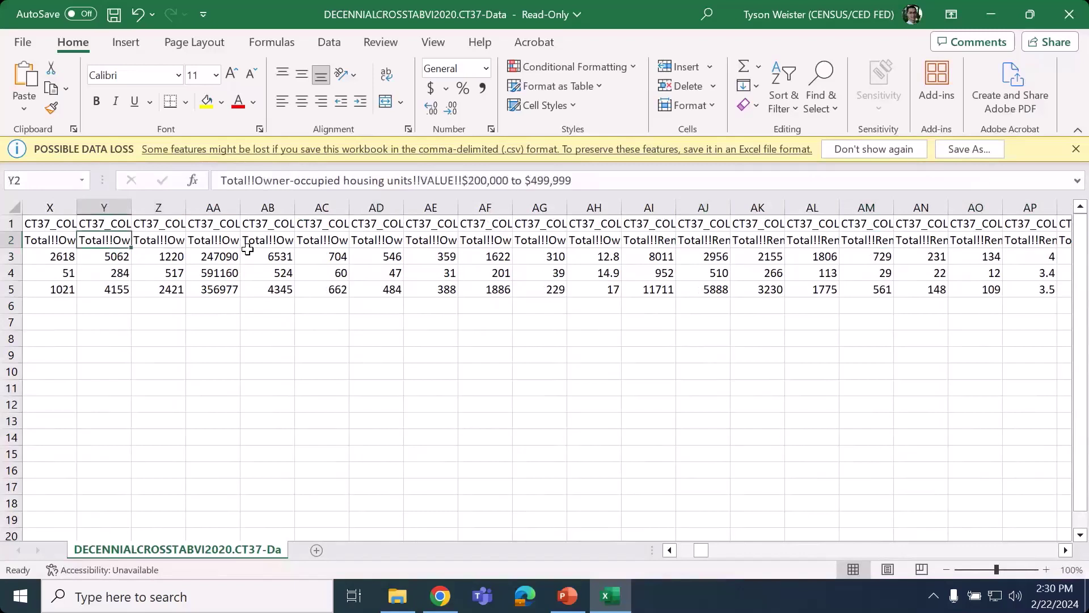
Step: Search the sheet for "median" up to the selected monthly owner costs label in AH2, and close the search dialog
key(ctrl+f)
text(median)
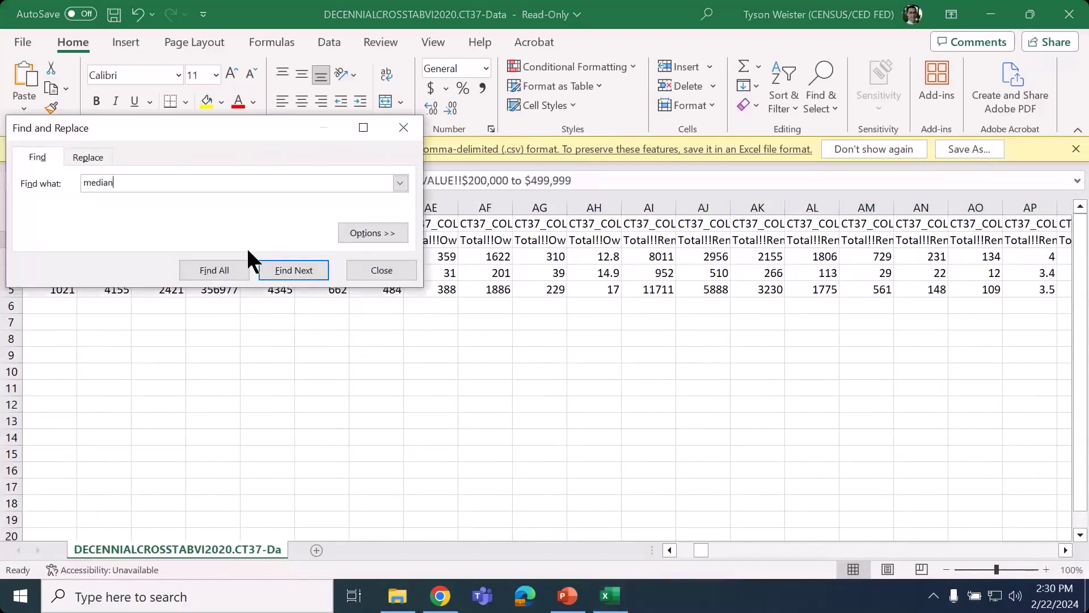
key(Return)
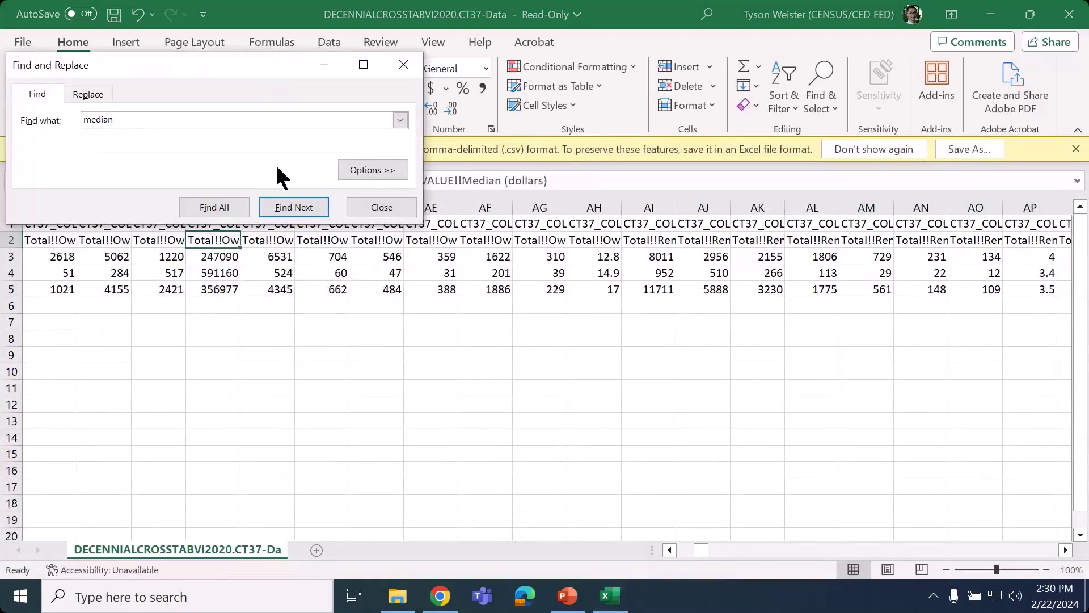
key(Return)
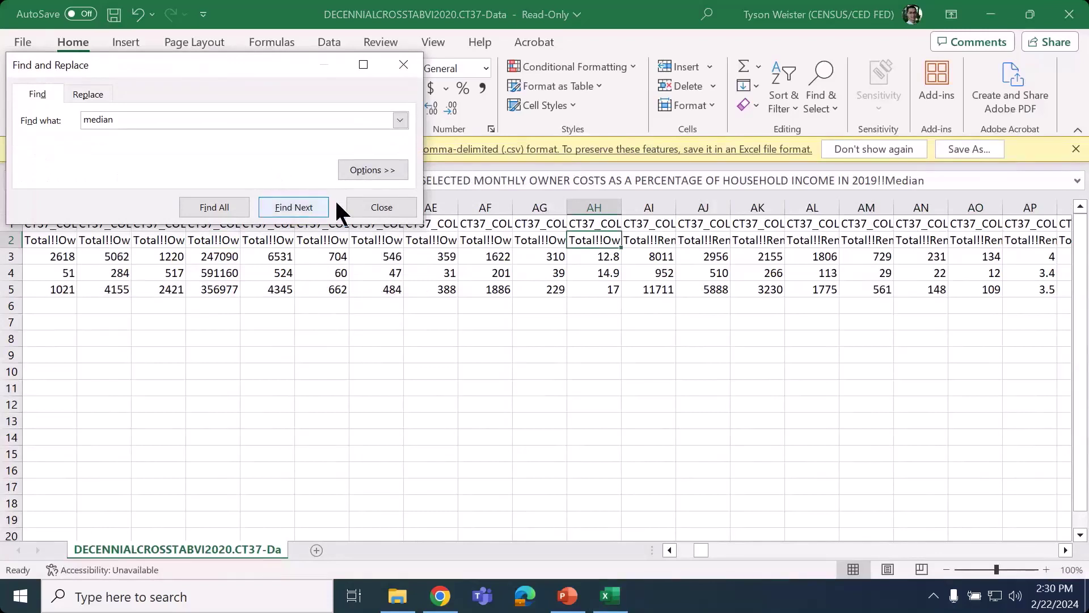
click(374, 205)
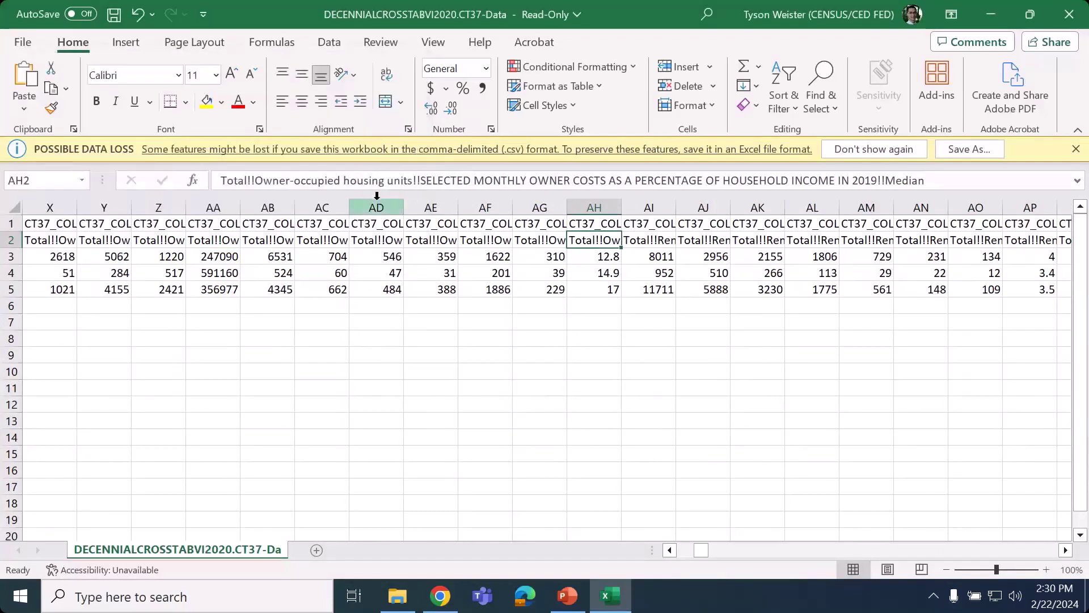
Step: Fit column AH to its full label and zoom the sheet to 110%
double_click(622, 207)
click(690, 226)
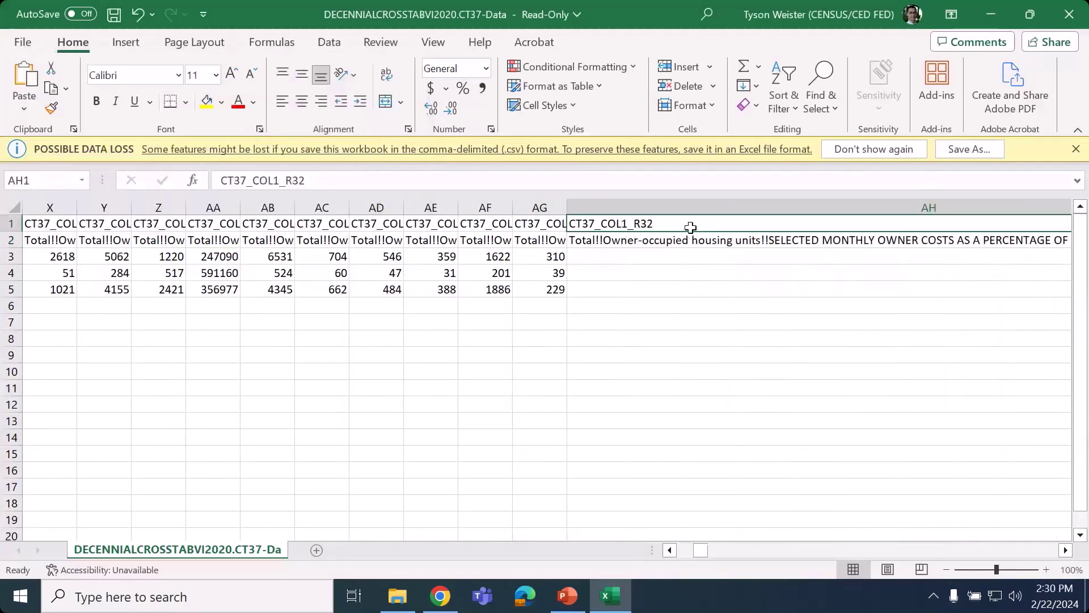
click(1046, 569)
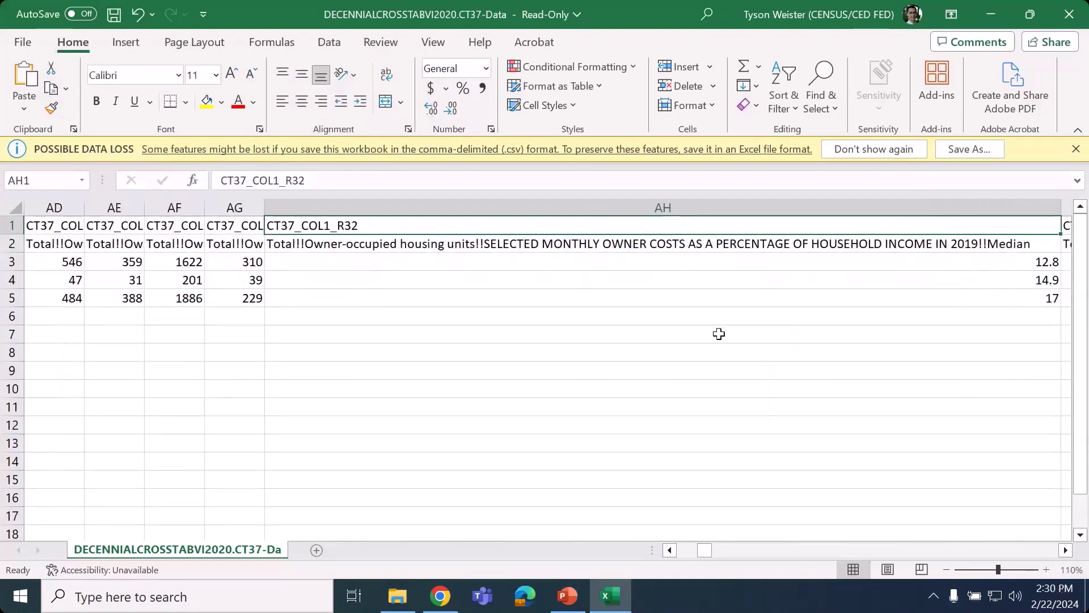
Step: Examine the full owner costs median label in column AH and the St. Croix Island value beneath it
scroll(719, 334, right, 1)
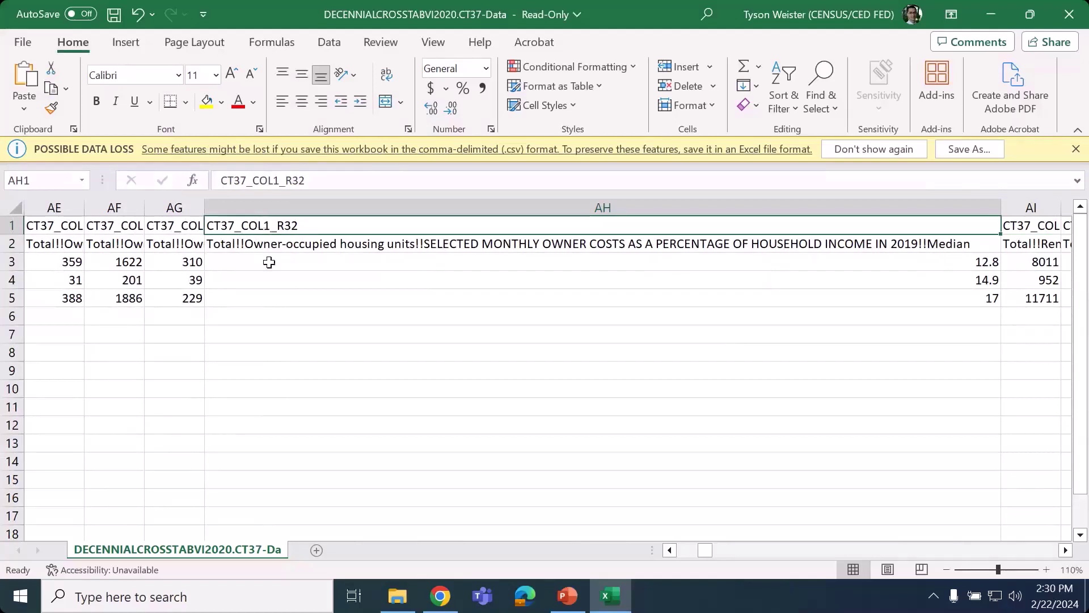
click(276, 243)
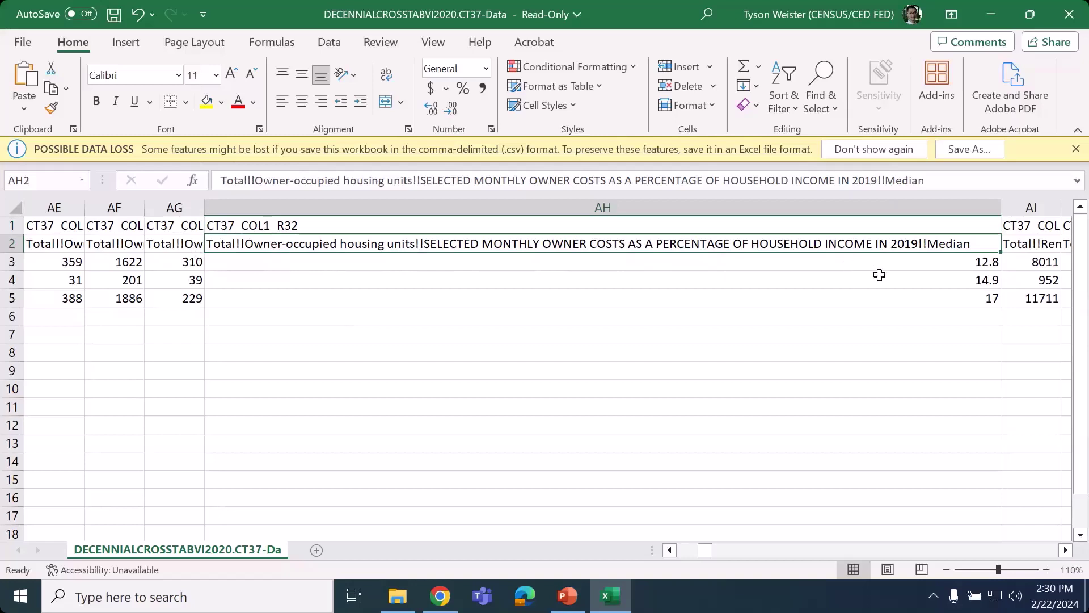
click(961, 262)
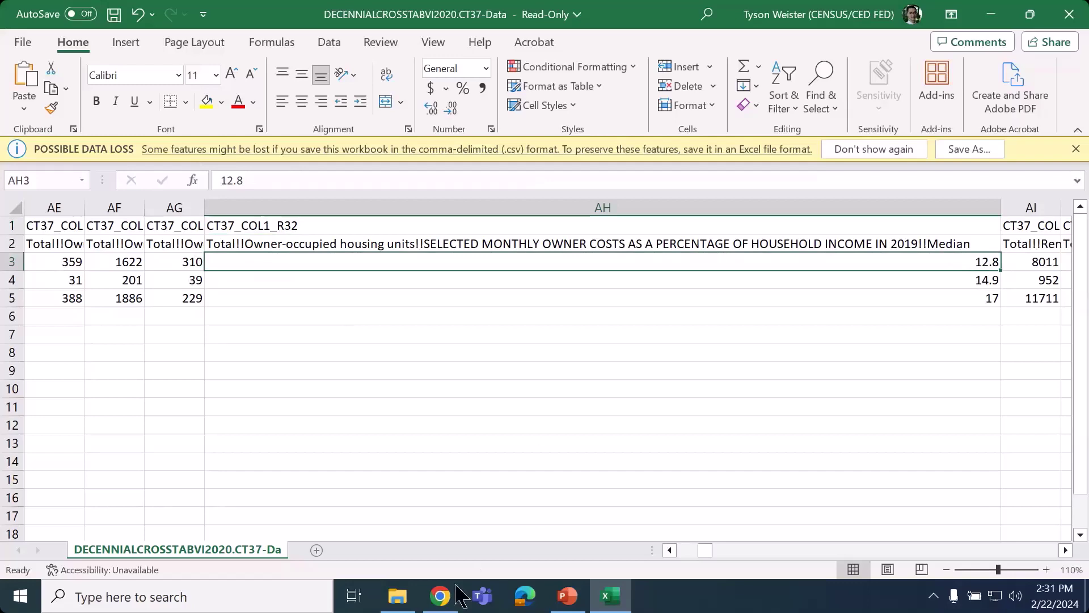
Step: Switch to the CT37 table in Chrome, view its MLA citation, and close the Cite dialog
click(439, 595)
click(614, 603)
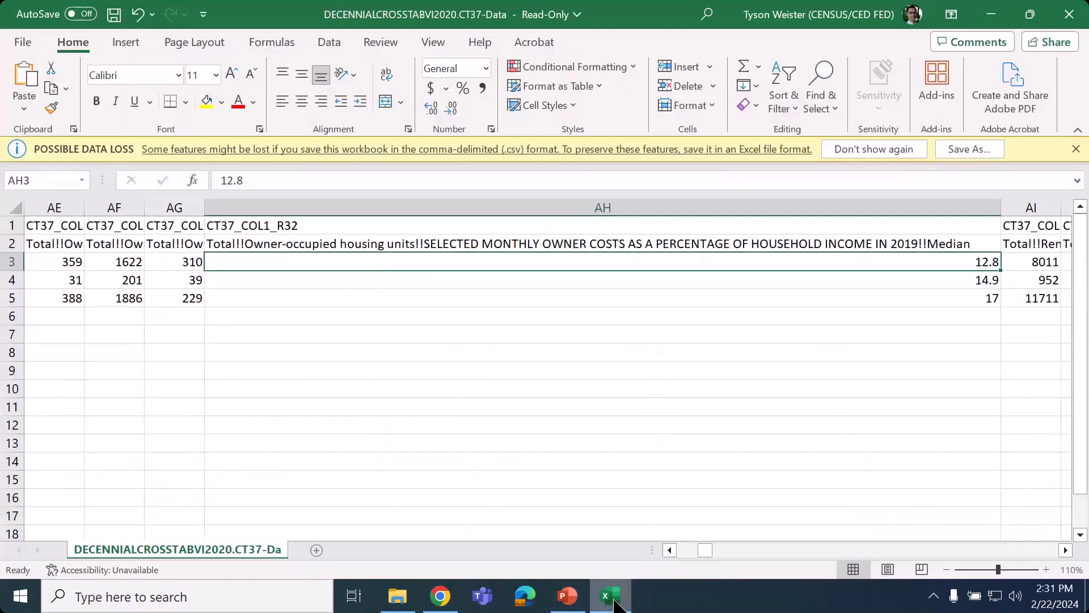
click(440, 595)
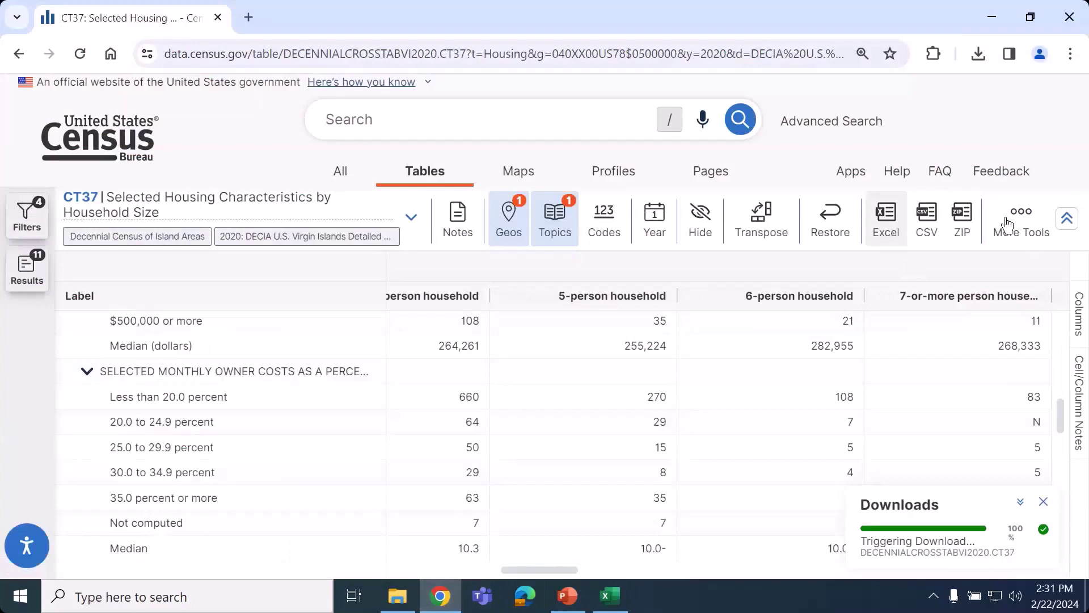
click(1013, 222)
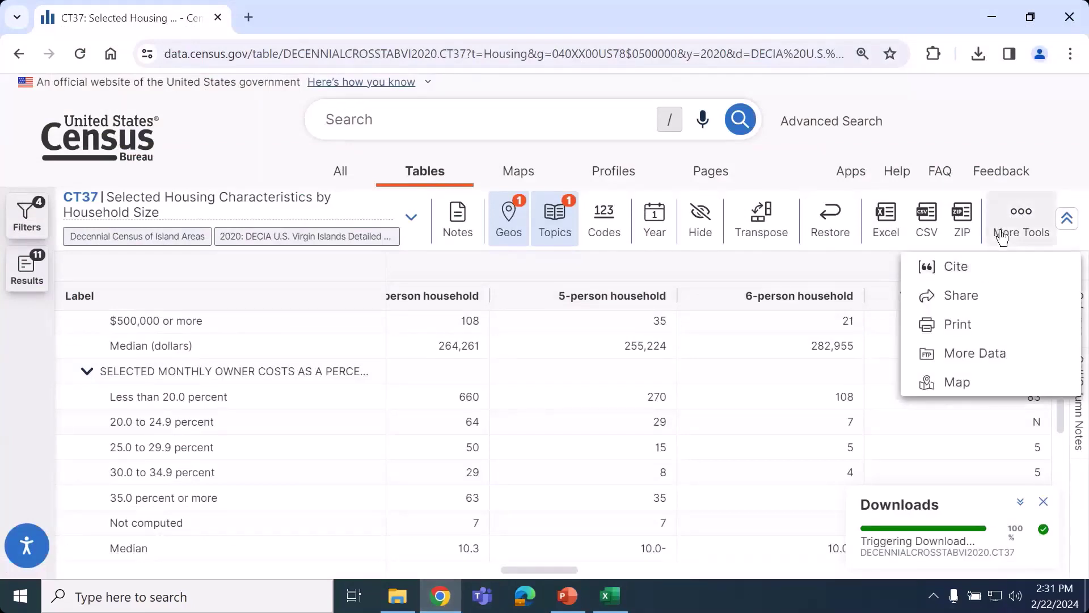
click(966, 276)
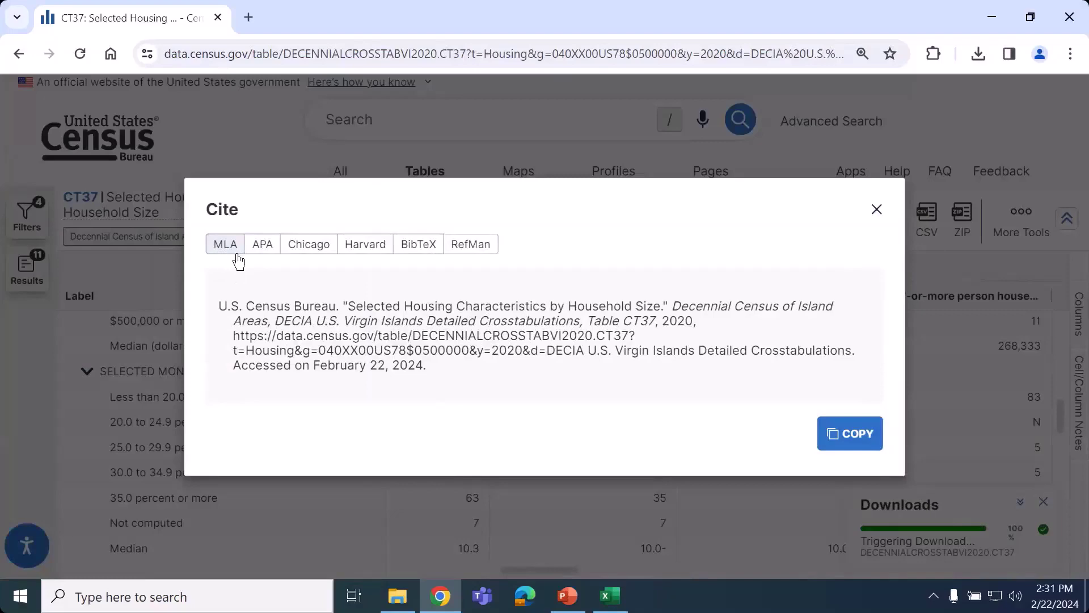
click(877, 209)
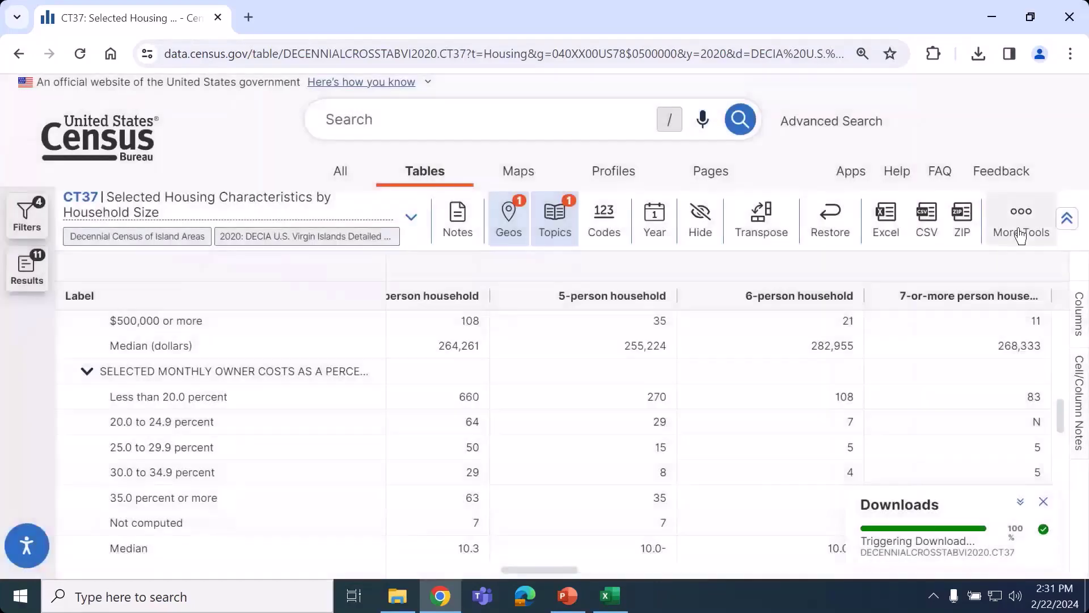
Step: Copy the share link for table CT37 and open it in a new browser tab
click(1020, 222)
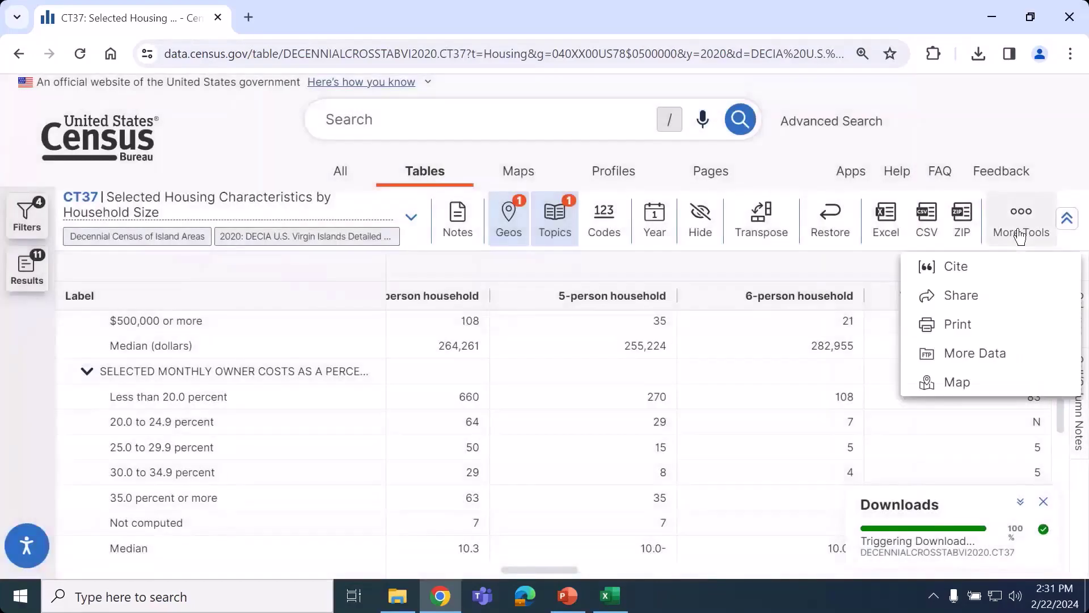
click(966, 306)
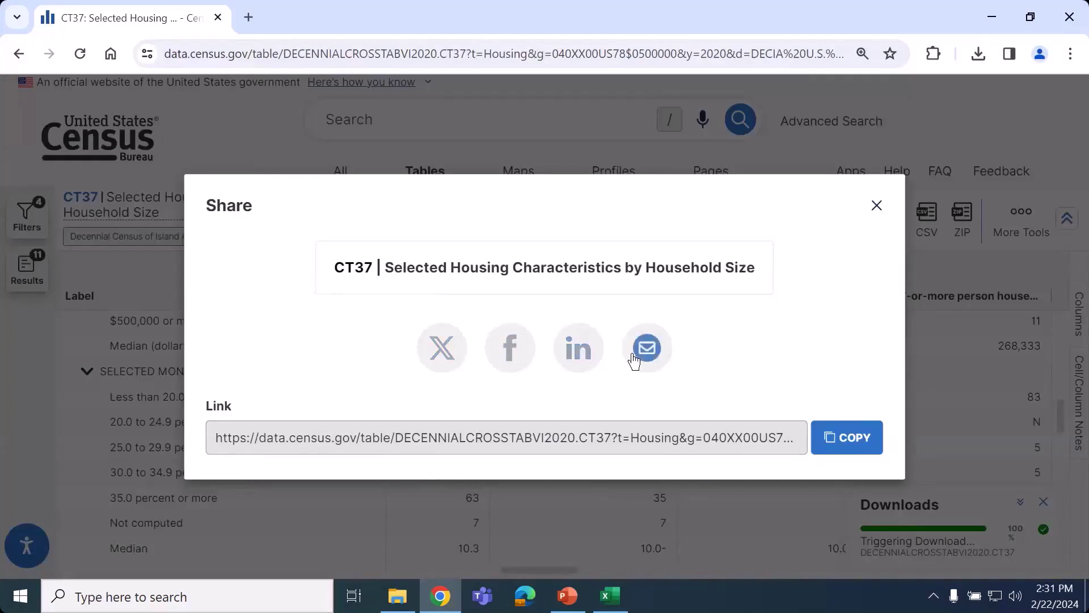
click(856, 446)
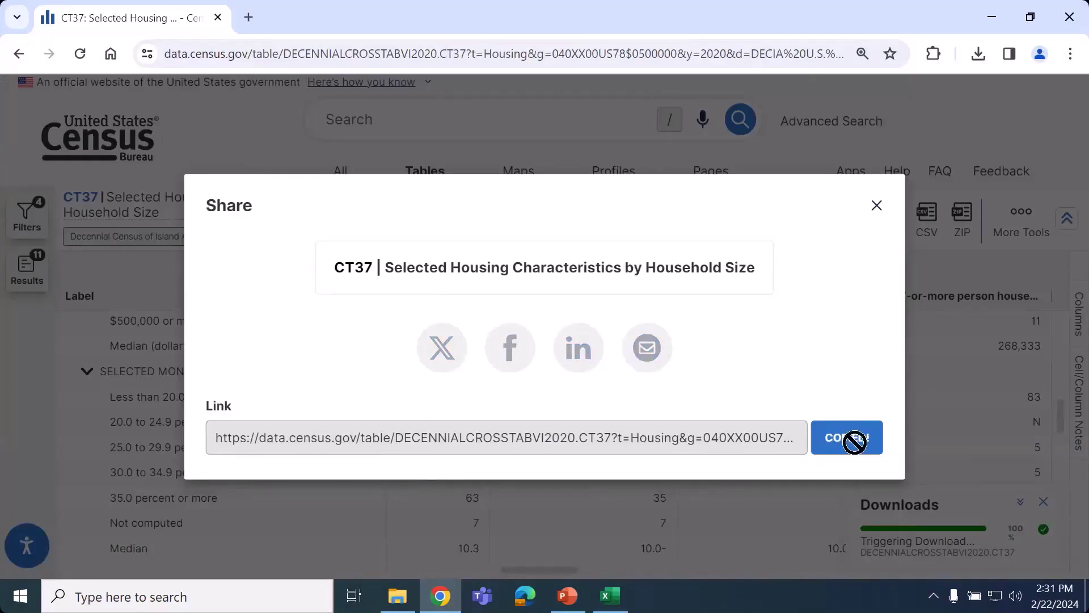
click(251, 17)
key(ctrl+v)
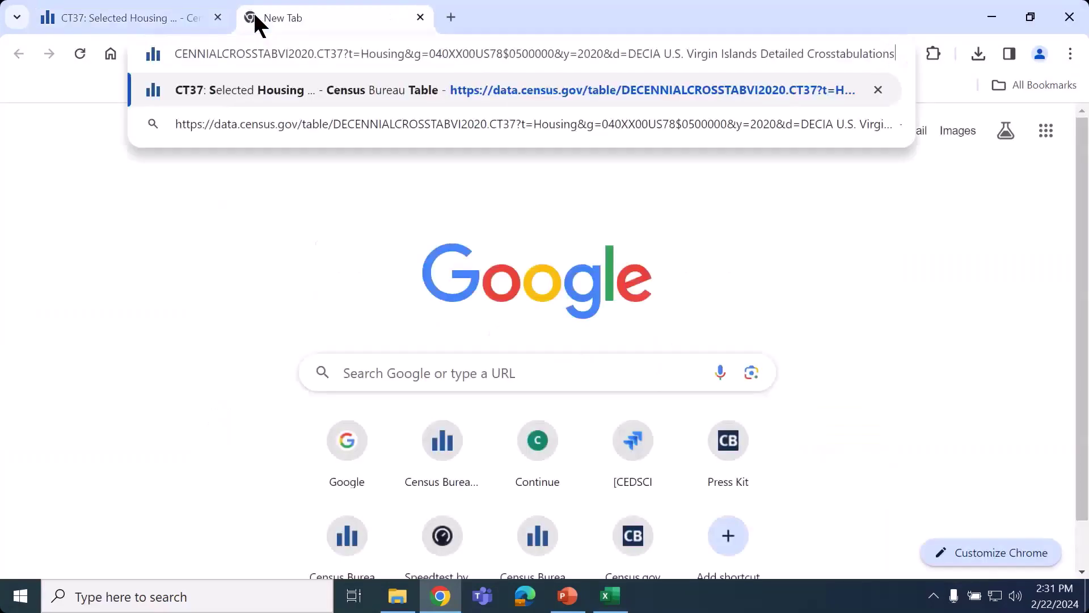
key(Return)
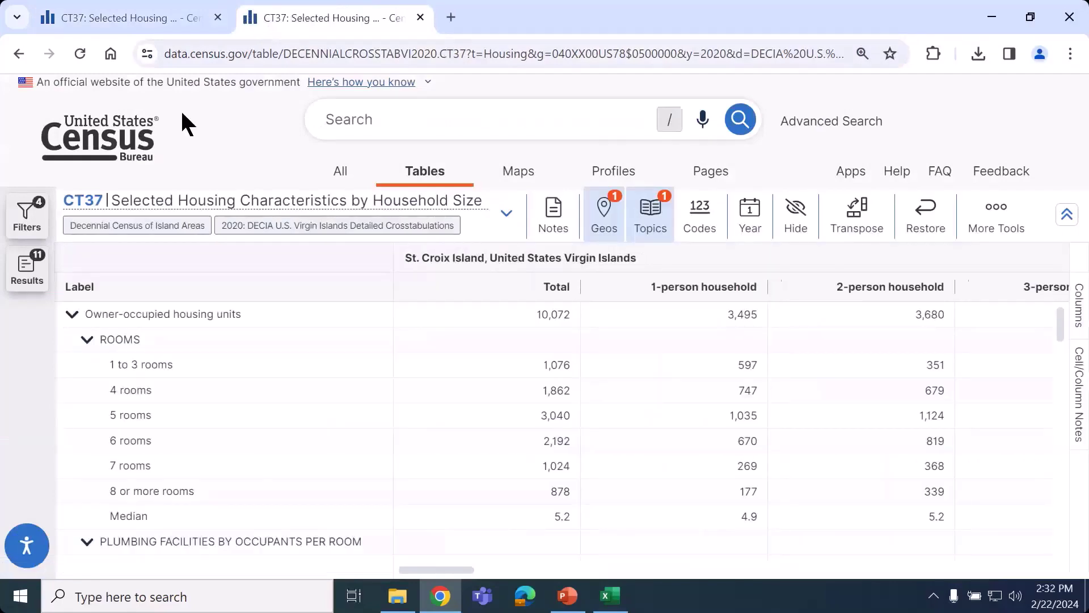
Step: Check the applied filters and table results in the new tab, and collapse both to show the full CT37 table
click(26, 215)
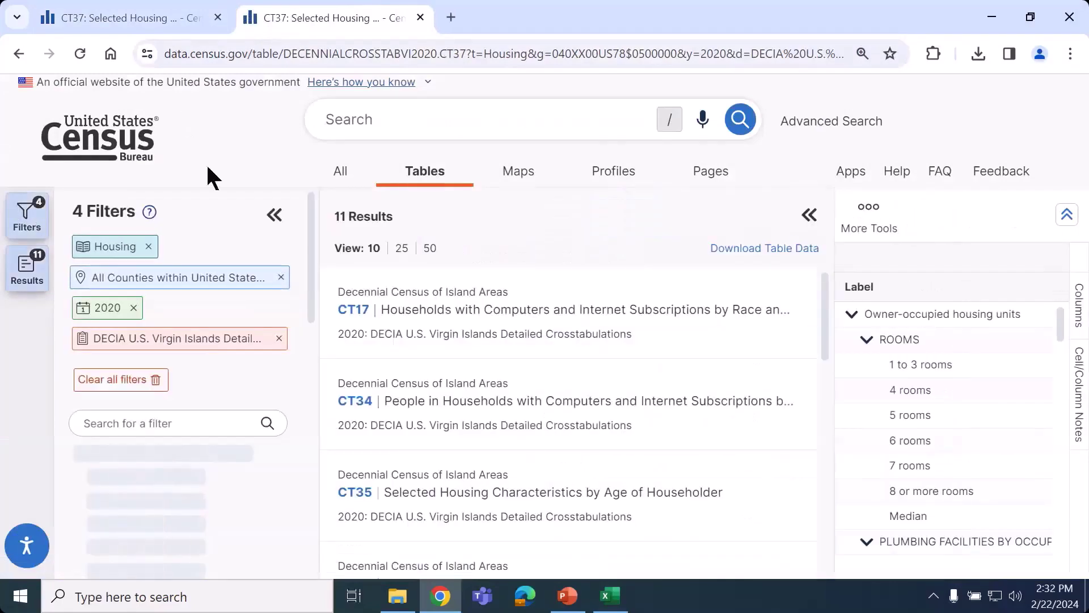
click(274, 214)
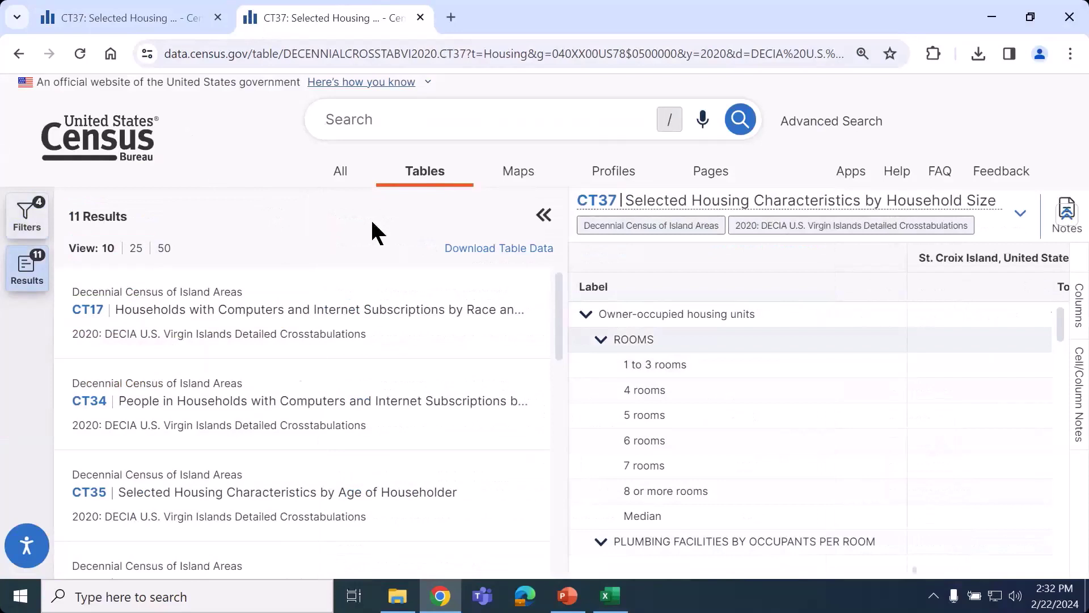
click(543, 214)
click(498, 315)
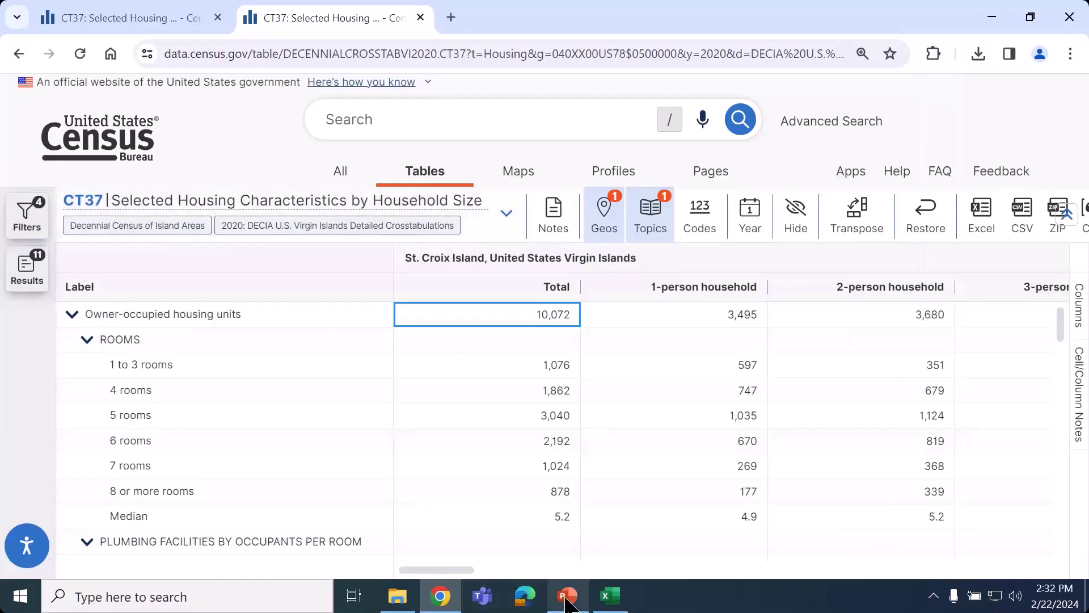
Step: Switch to the PowerPoint presentation and start the slide show at the data.census.gov Demo slide on advanced filters, downloading and saving results
mouse_move(564, 603)
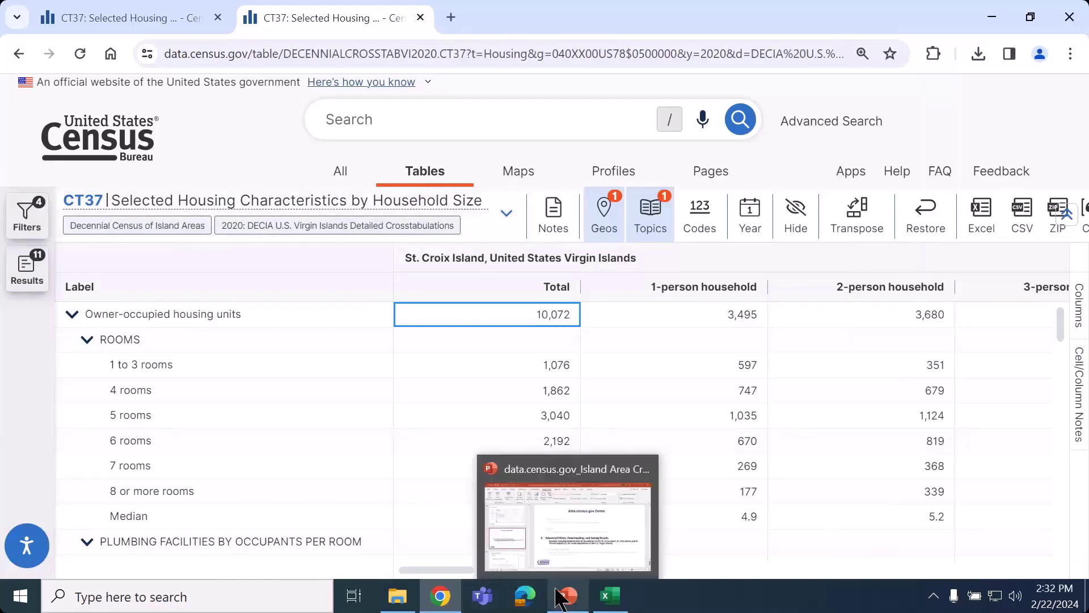
click(545, 526)
click(82, 82)
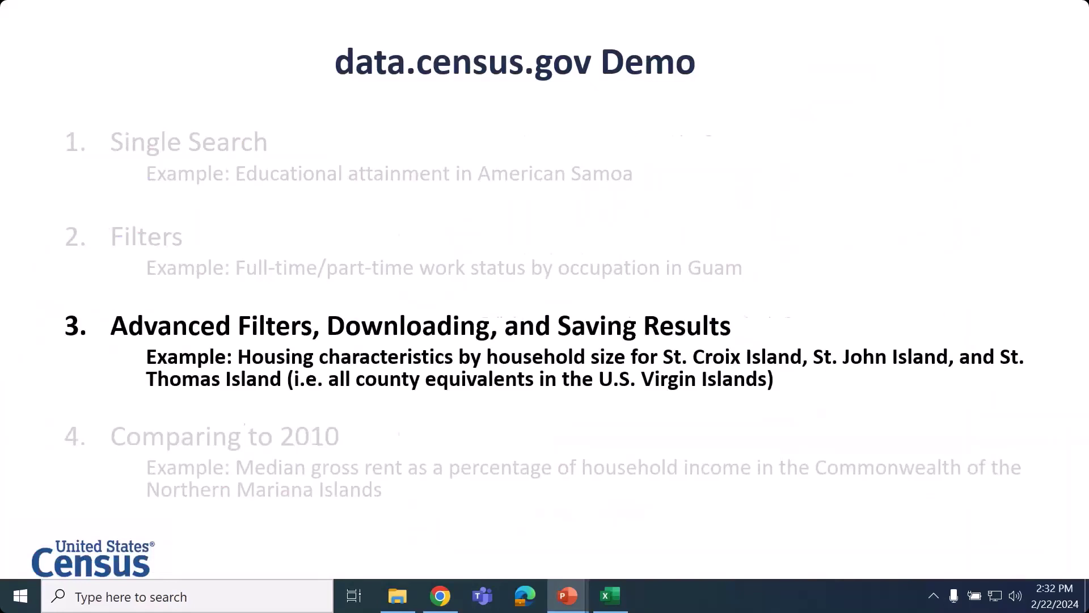
Step: Advance the slide show to the demo slide on comparing 2020 to 2010 for the Commonwealth of the Northern Mariana Islands
key(Right)
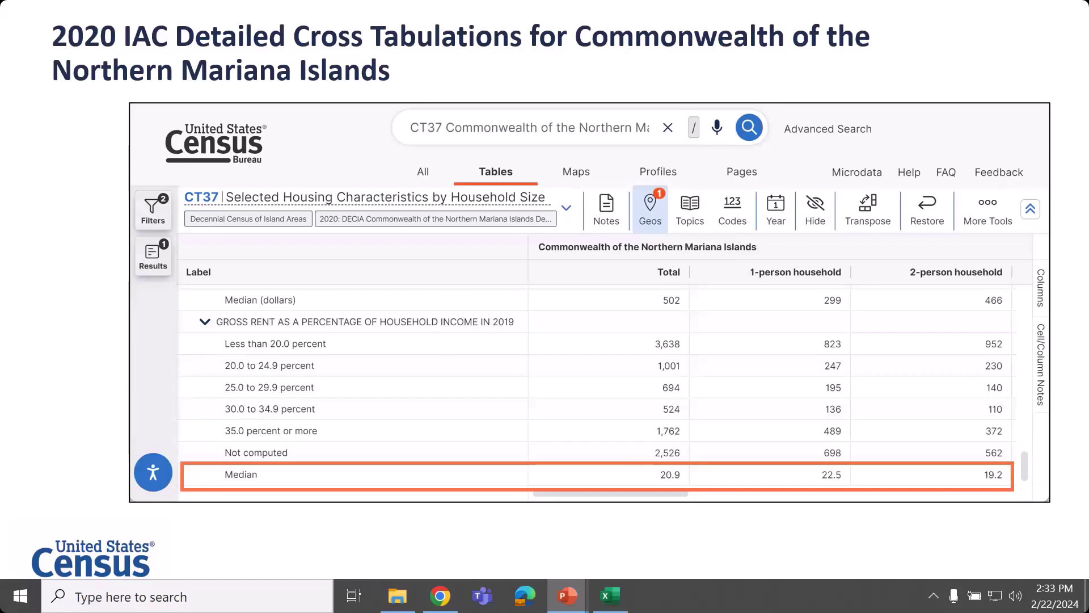
key(Right)
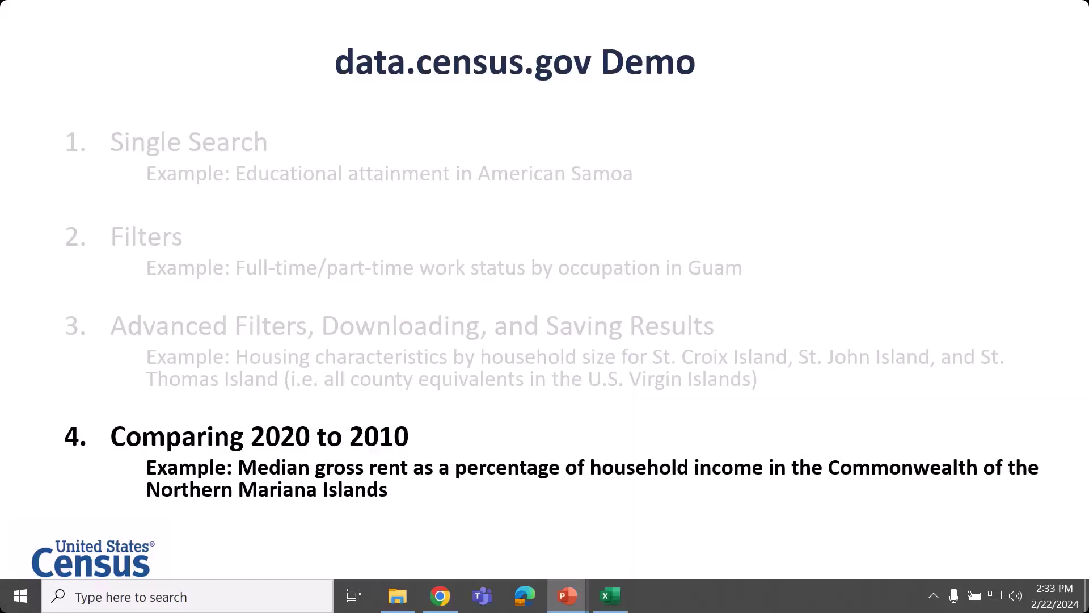
Step: Switch to Chrome, close one of the two CT37 tabs, and open the census.gov press kit page for 2010 Census Island Areas
click(440, 596)
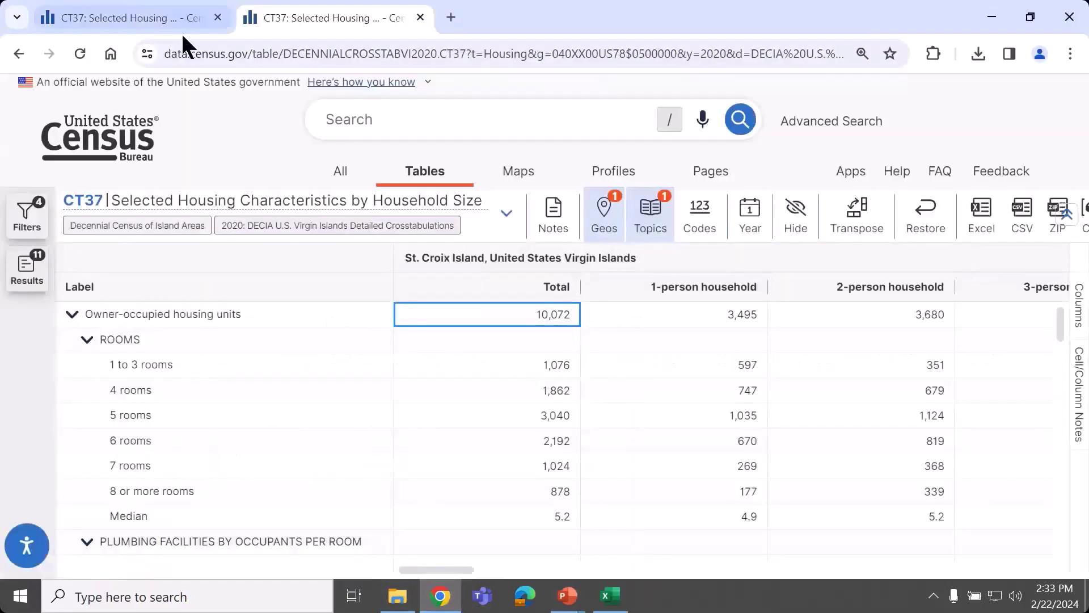
click(218, 18)
click(209, 53)
text(cens)
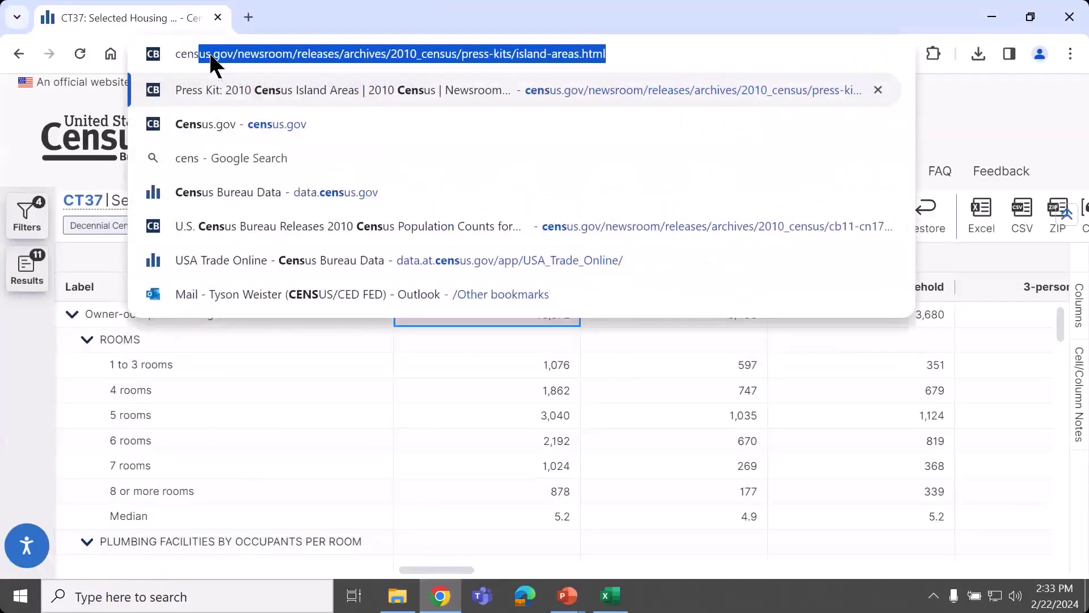
key(Return)
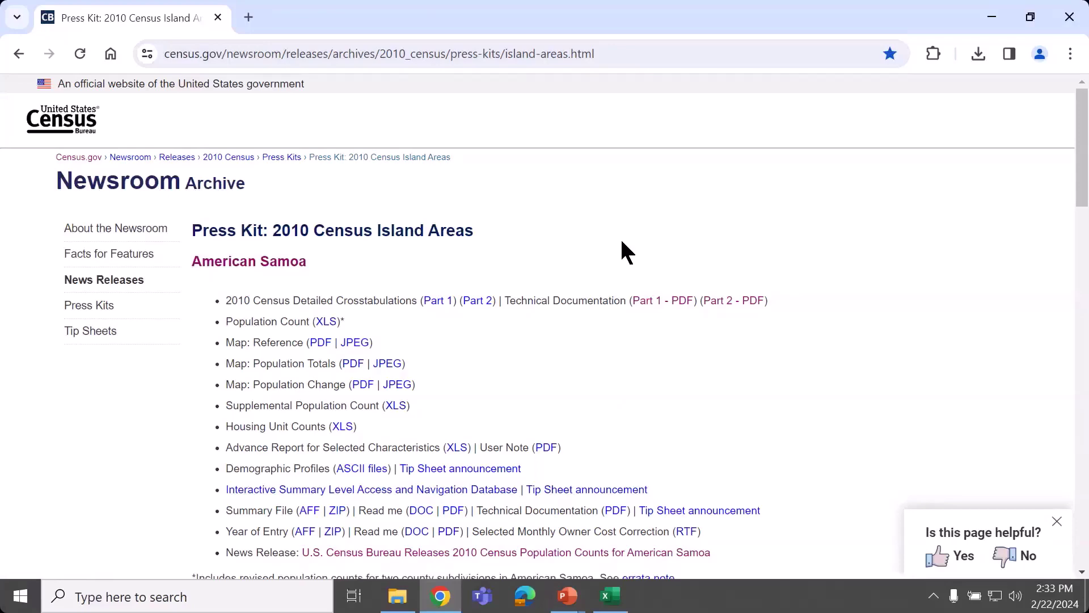
Step: Open the Part 1 technical documentation PDF for the Northern Mariana Islands 2010 Detailed Crosstabulations in a new tab and switch to it
scroll(624, 255, down, 6)
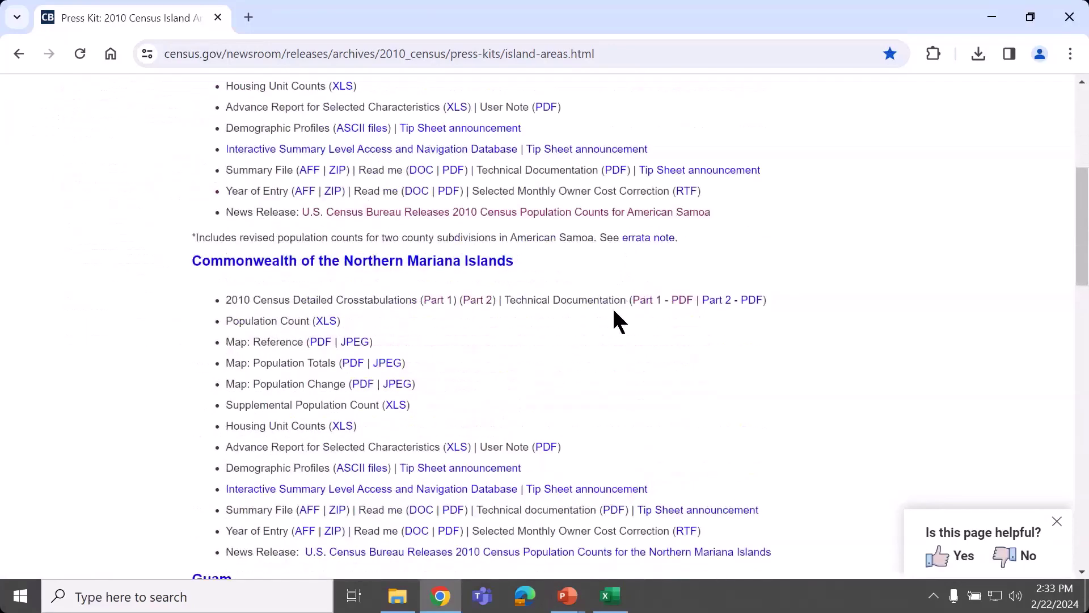
scroll(627, 360, up, 5)
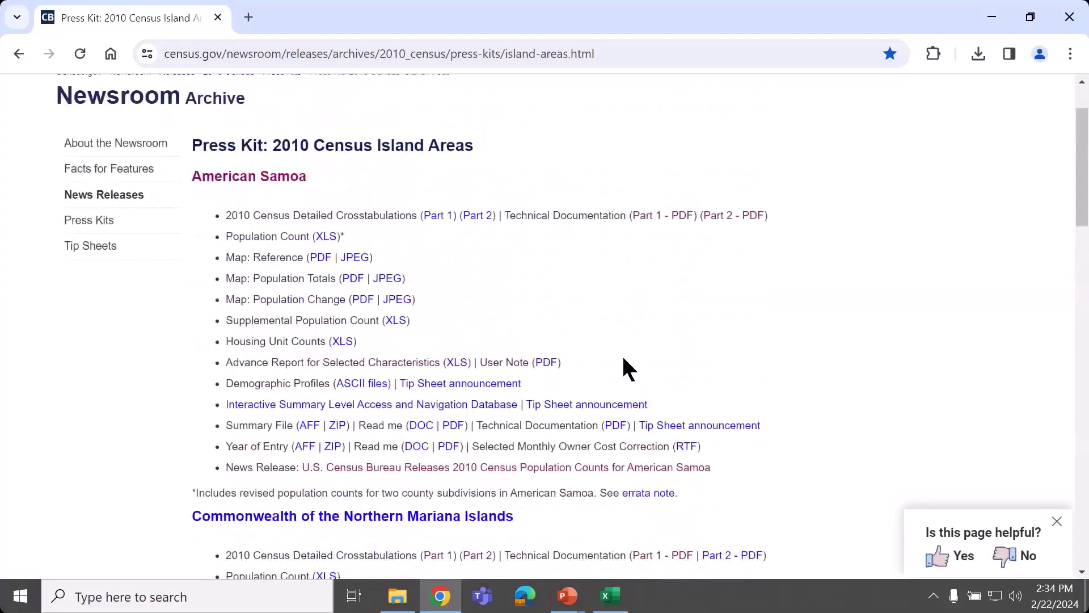
scroll(624, 360, down, 5)
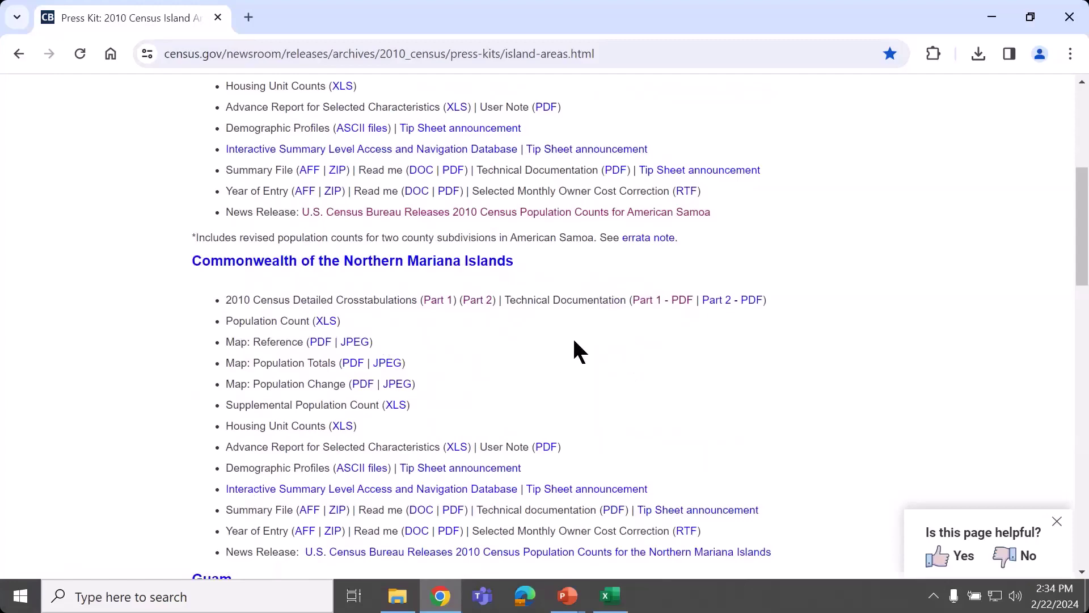
key(ctrl+plus)
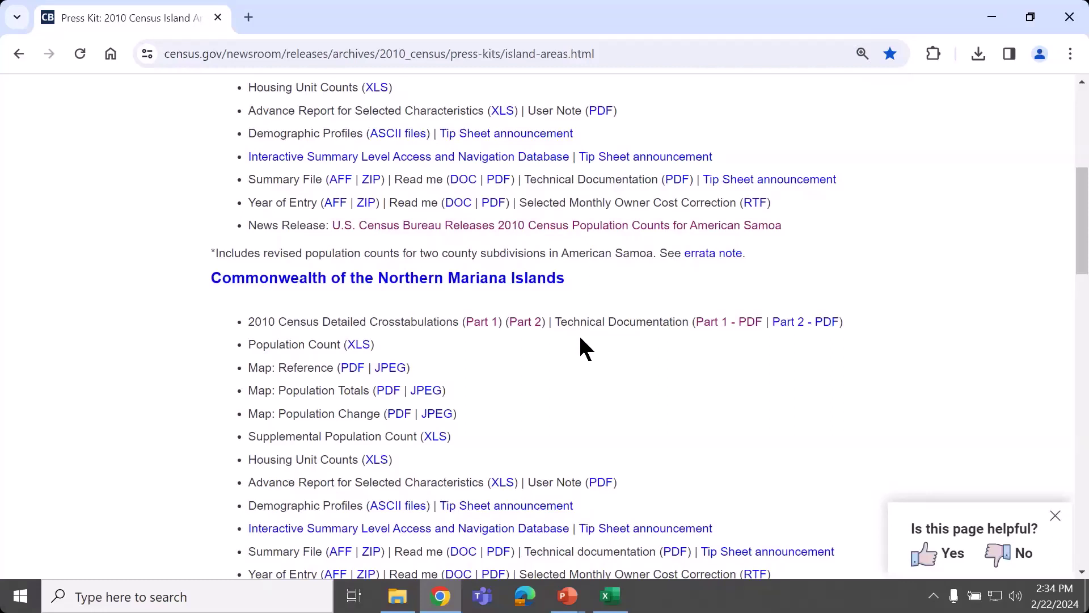
right_click(740, 328)
click(752, 337)
click(295, 17)
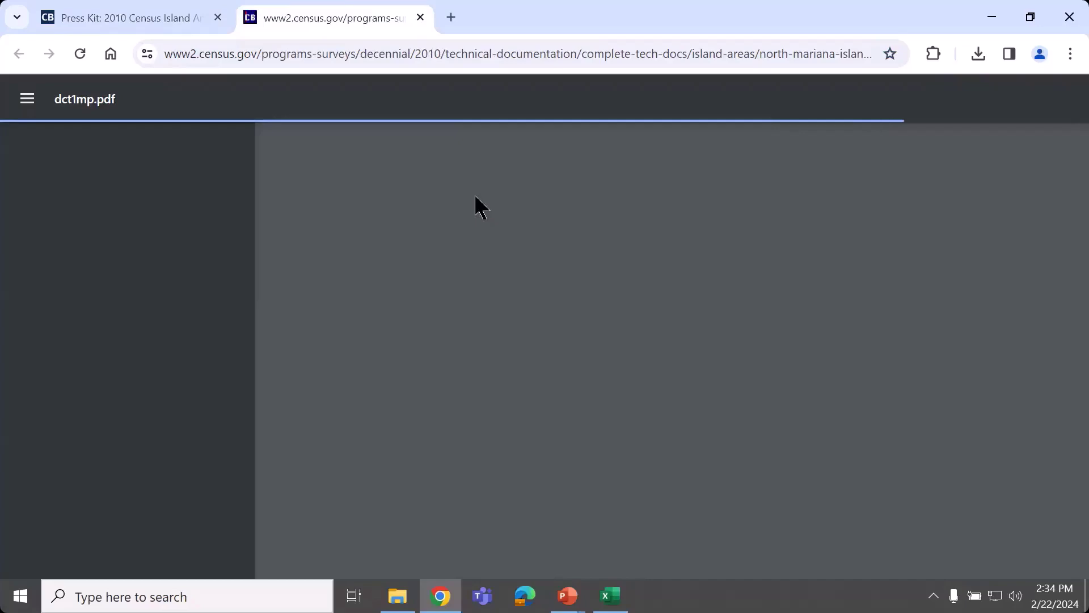
Step: Find the contents page of the technical documentation and go to the Table Finding Guide chapter
scroll(527, 256, down, 20)
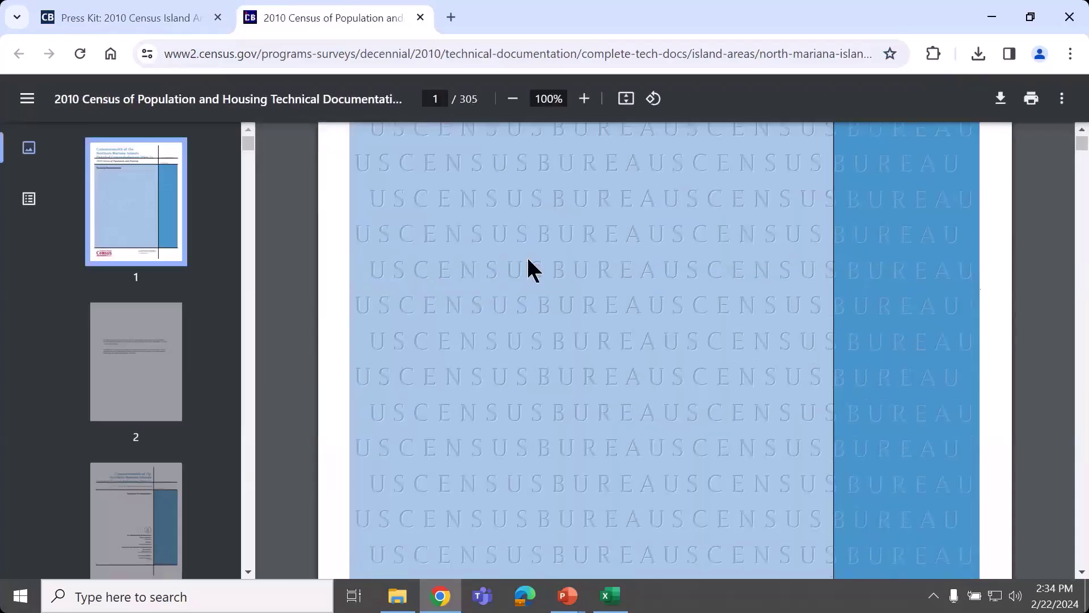
scroll(536, 248, down, 20)
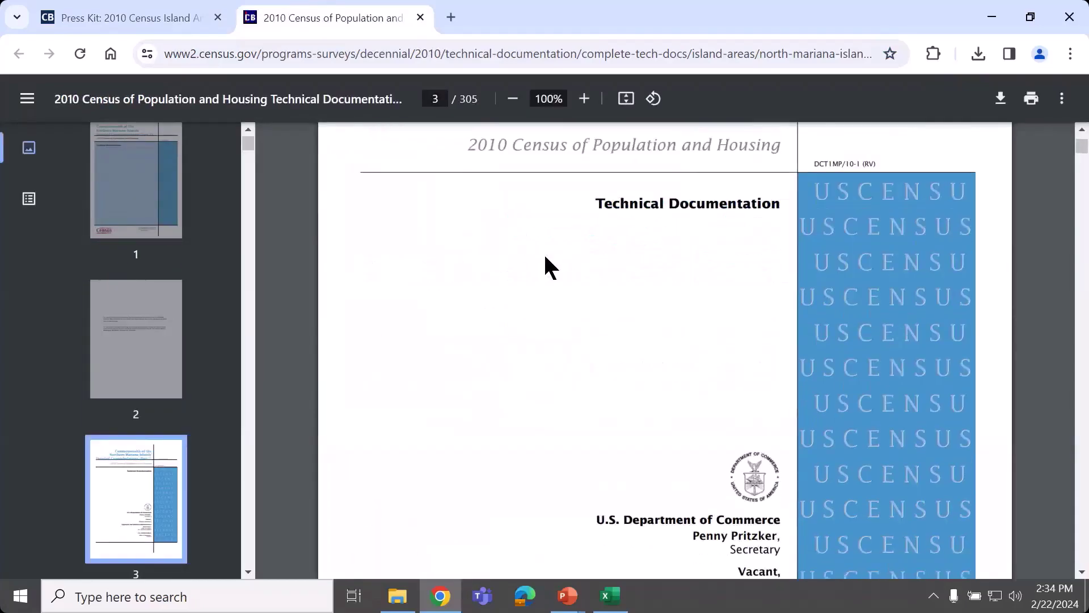
scroll(556, 310, down, 3)
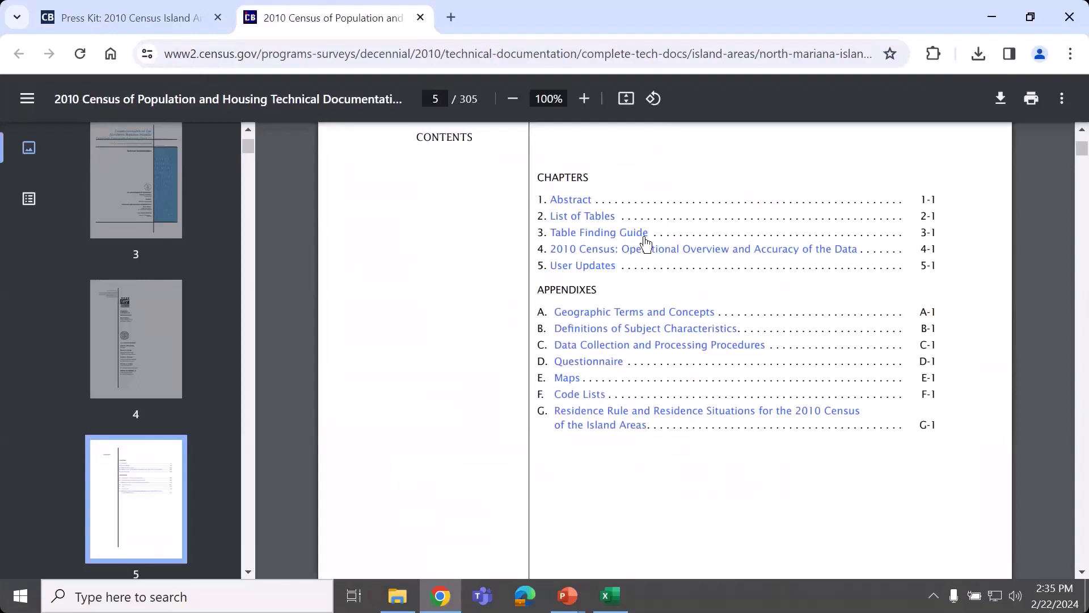
click(560, 239)
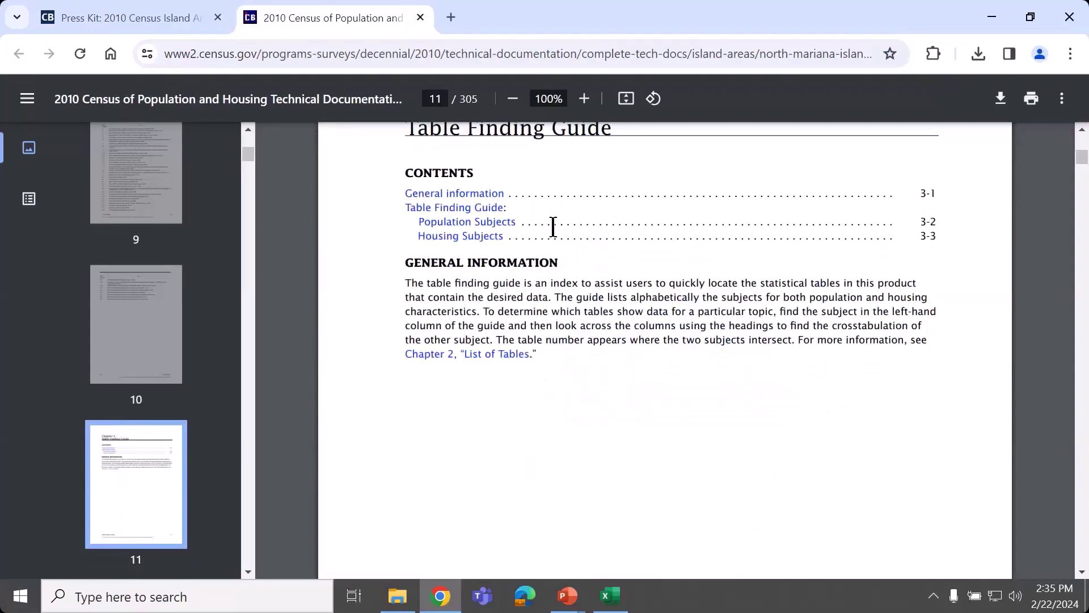
Step: Look up the table number for gross rent as a percentage of household income by household size in the guide's housing subjects
scroll(553, 227, down, 13)
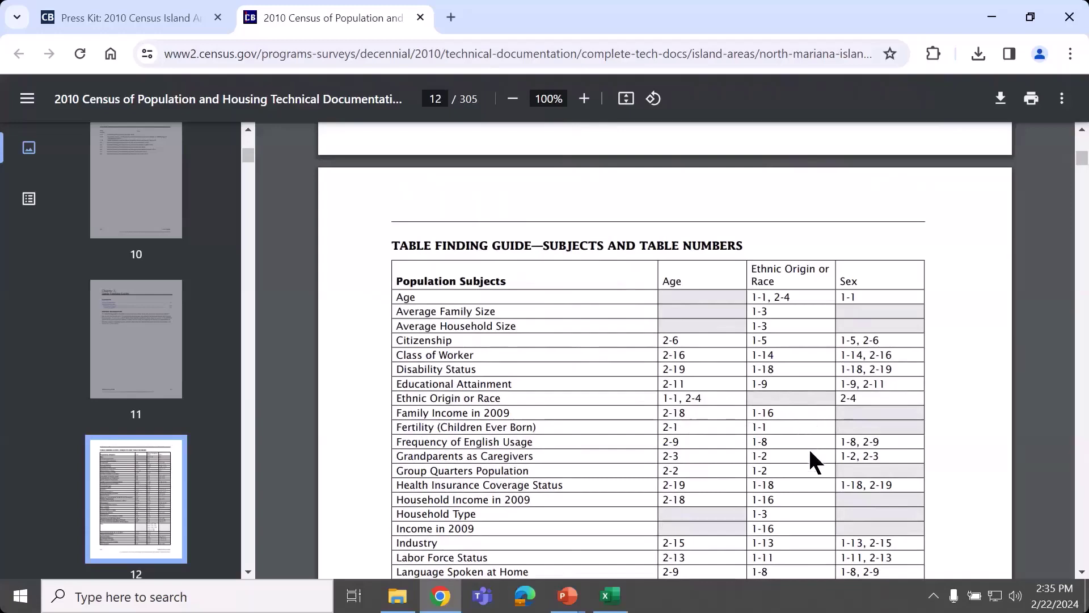
scroll(806, 445, down, 5)
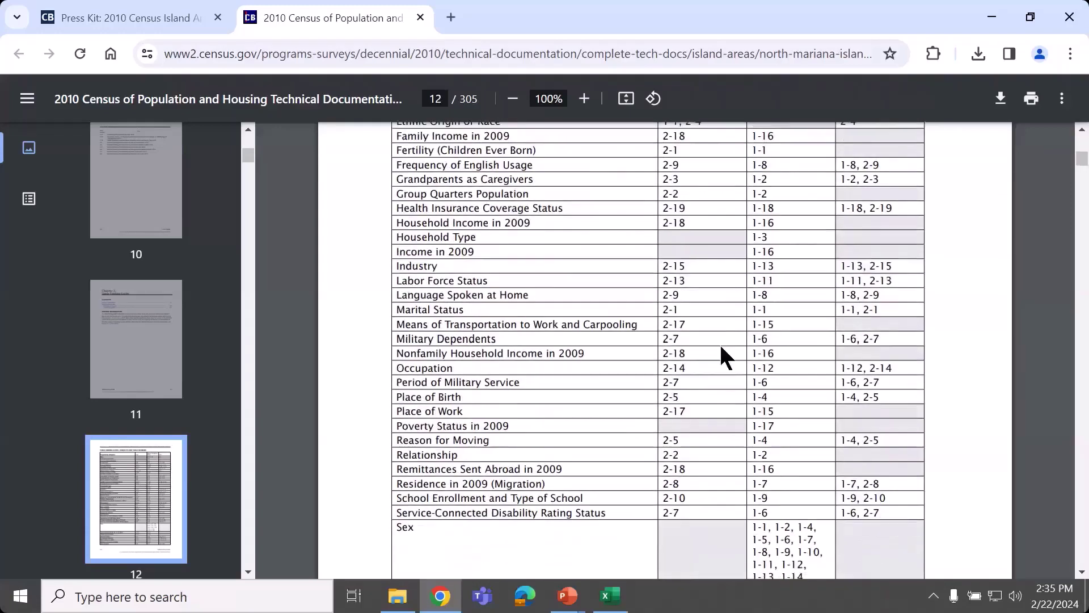
scroll(721, 348, down, 11)
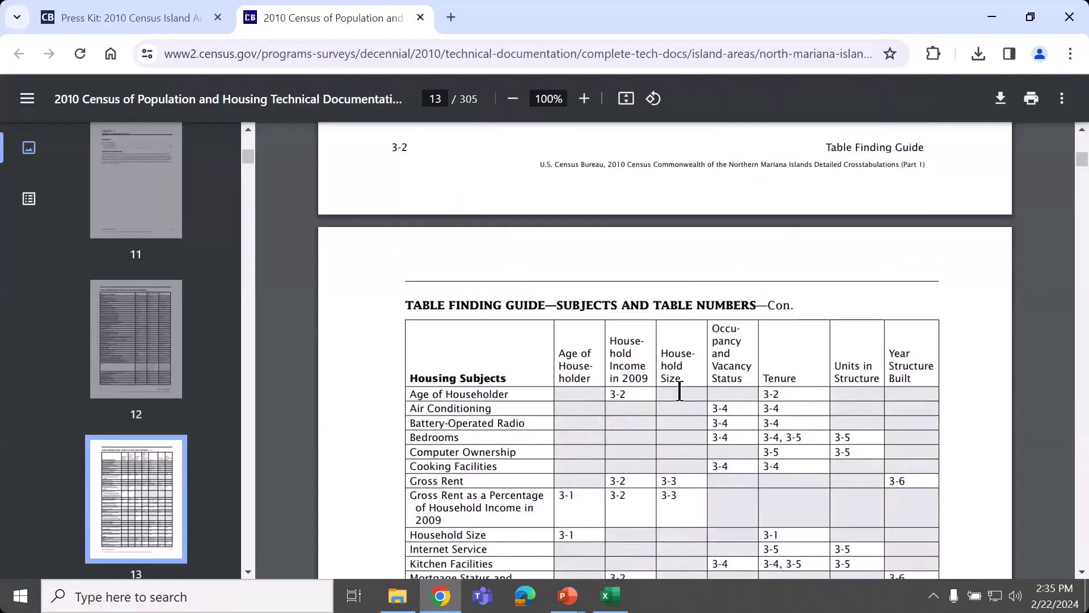
scroll(687, 380, down, 3)
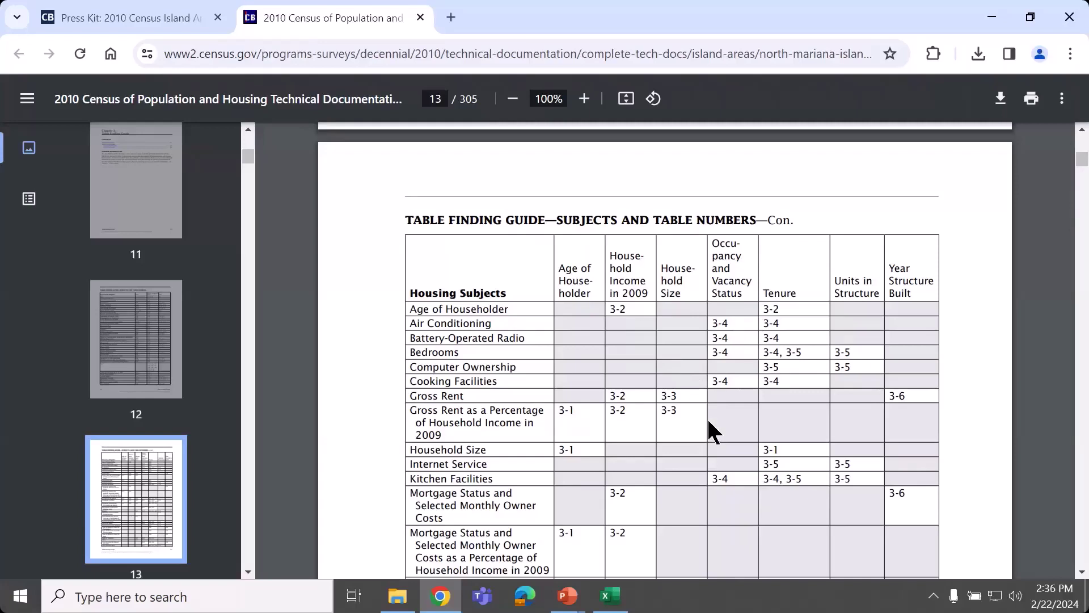
Step: Return to the press kit and download CNMI_2010_Census_Detailed_Crosstabulations_Part1_v3.xlsx from the Northern Mariana Islands Part 1 crosstabulations link
click(181, 12)
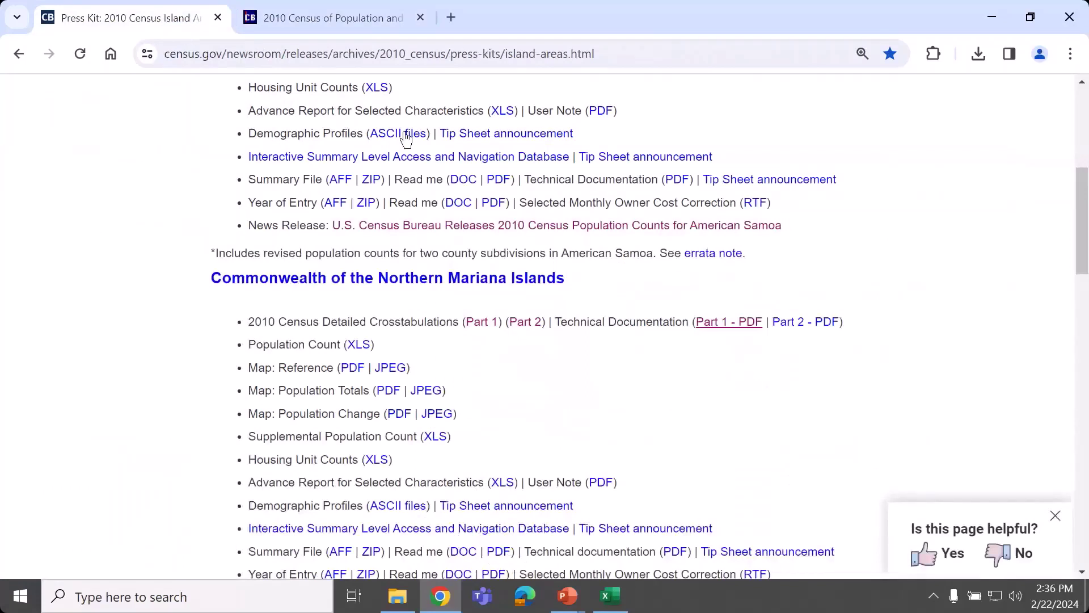
click(482, 329)
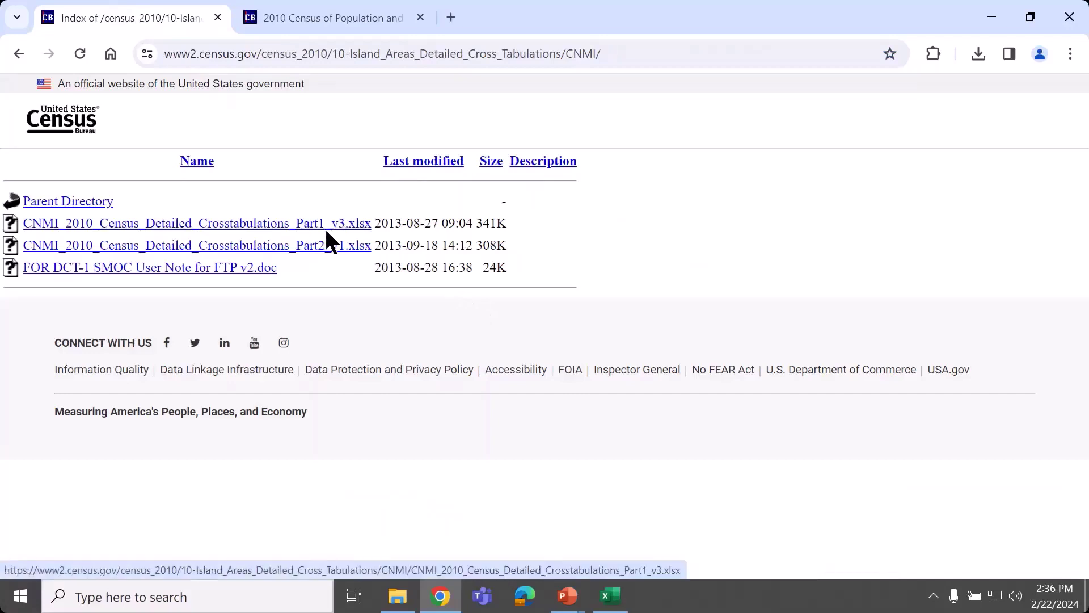
click(356, 227)
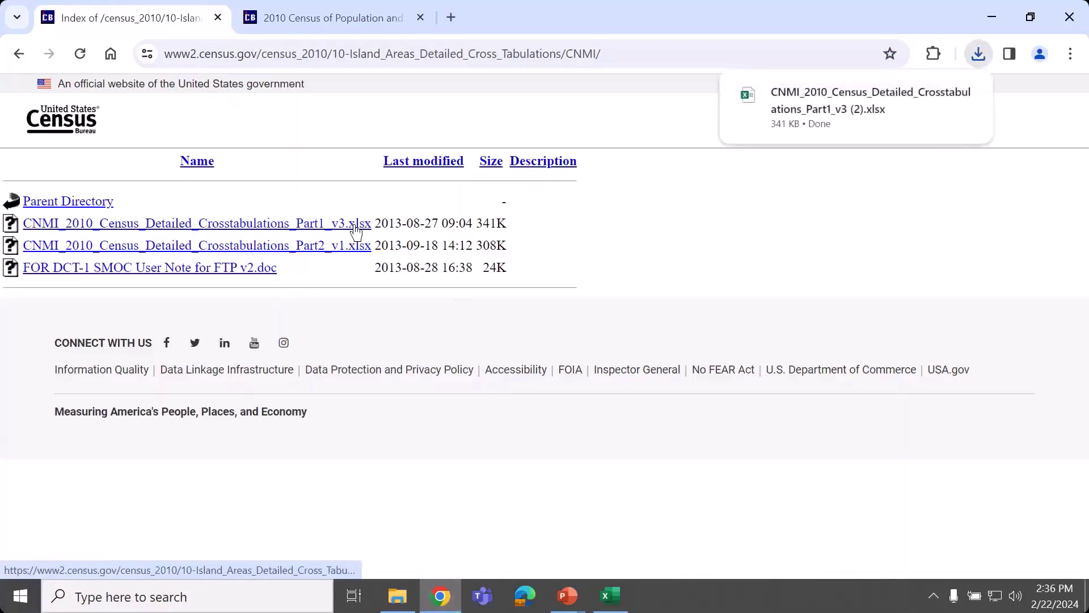
Step: Open the downloaded CNMI 2010 Detailed Crosstabulations Part 1 workbook and bring it to the front in Excel
click(812, 100)
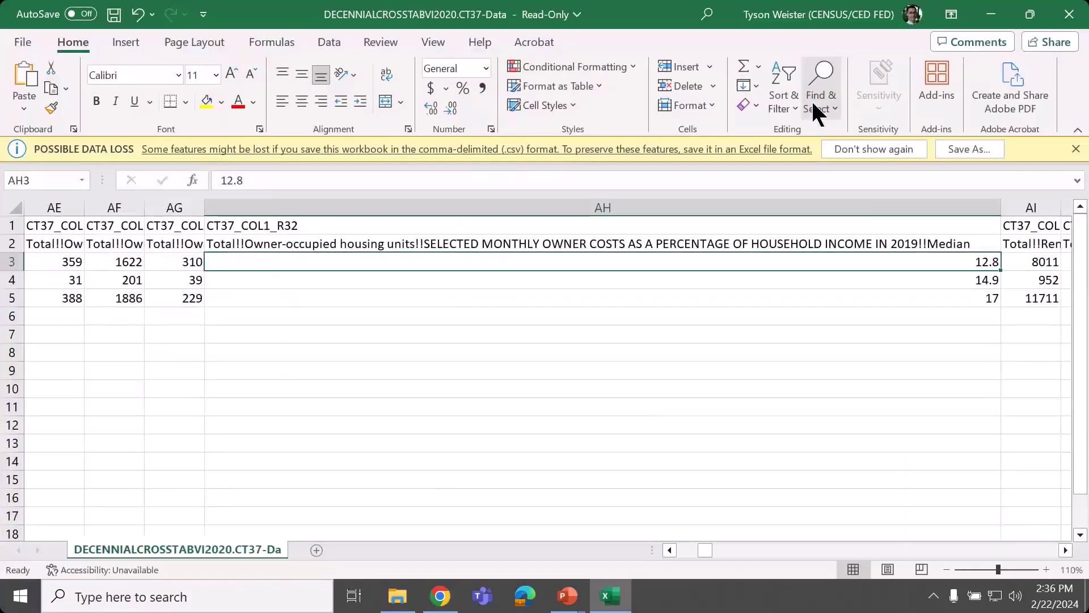
click(453, 604)
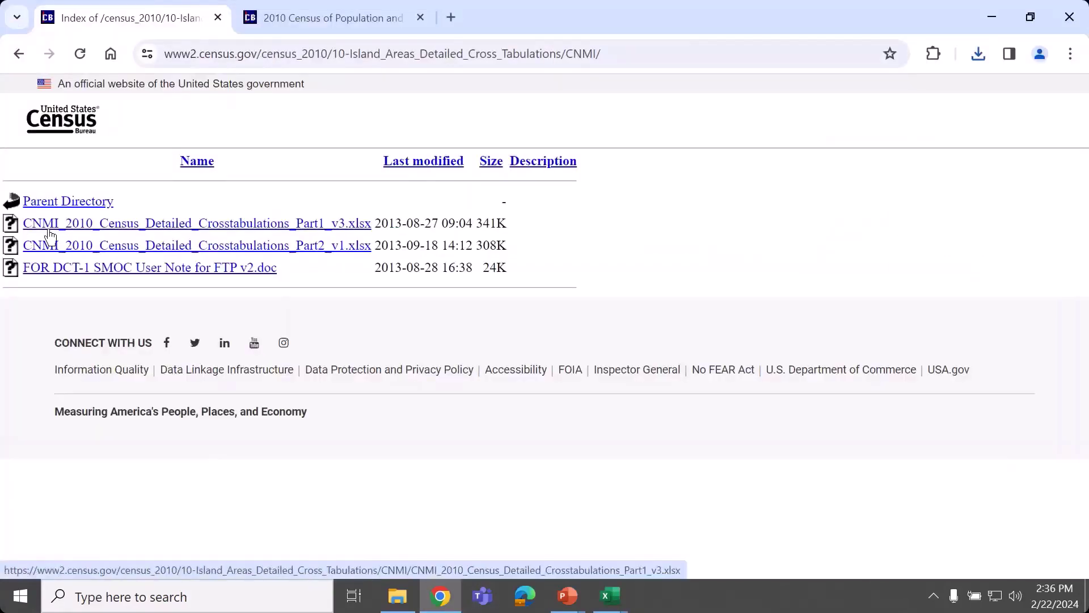
click(609, 597)
click(637, 538)
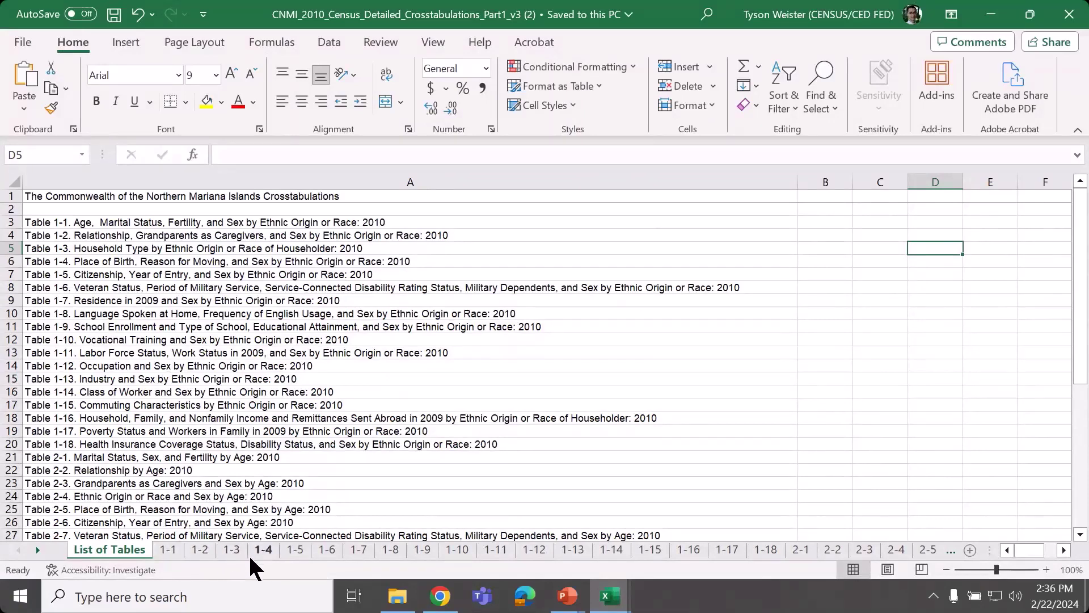
Step: Open worksheet 3-3 in the crosstabulations workbook, show the start of its table, and enlarge the view to 120%
click(39, 548)
click(39, 548)
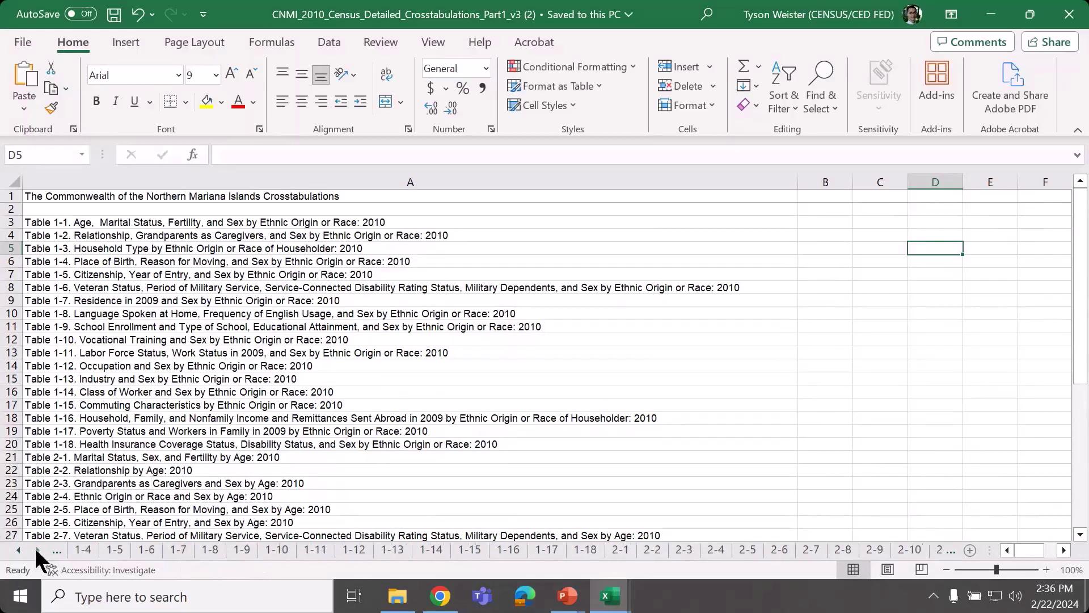
click(36, 545)
click(36, 545)
click(36, 545)
click(36, 545)
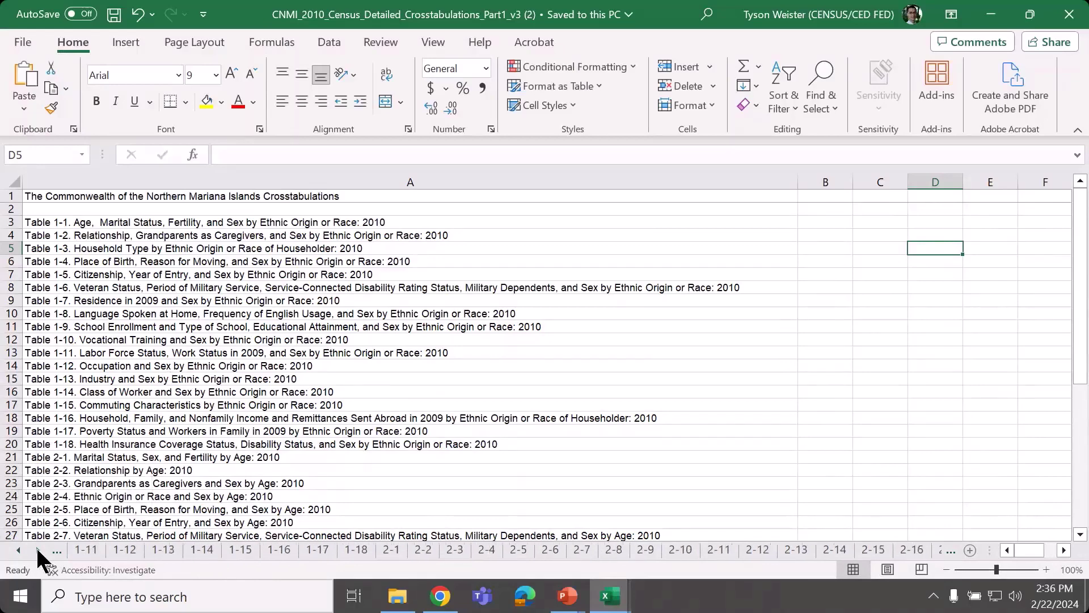
click(36, 546)
click(36, 546)
click(35, 545)
click(36, 546)
click(36, 546)
click(36, 546)
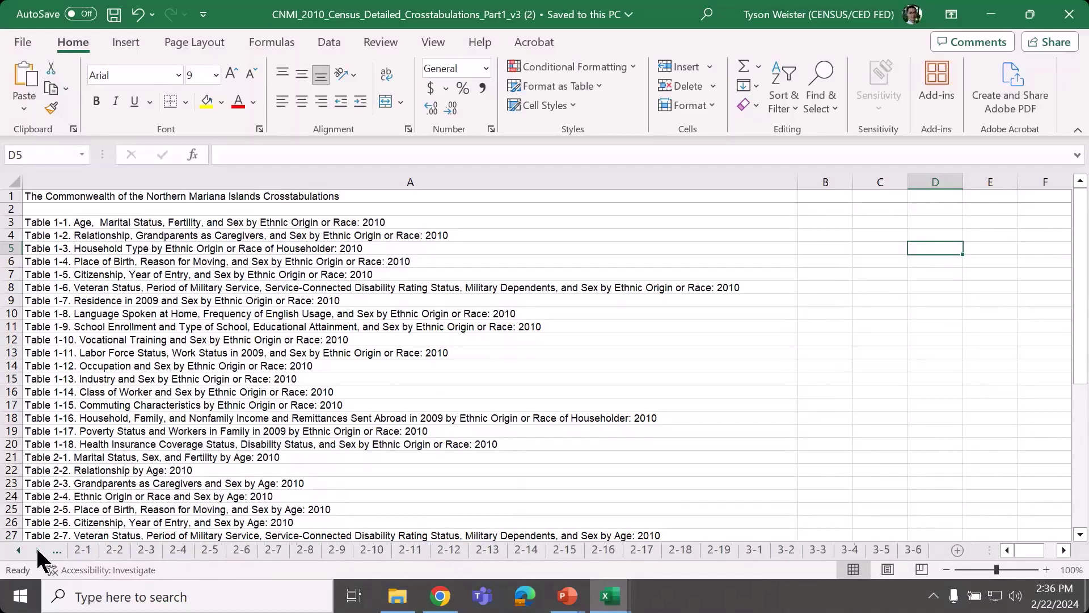
click(806, 548)
scroll(635, 434, up, 10)
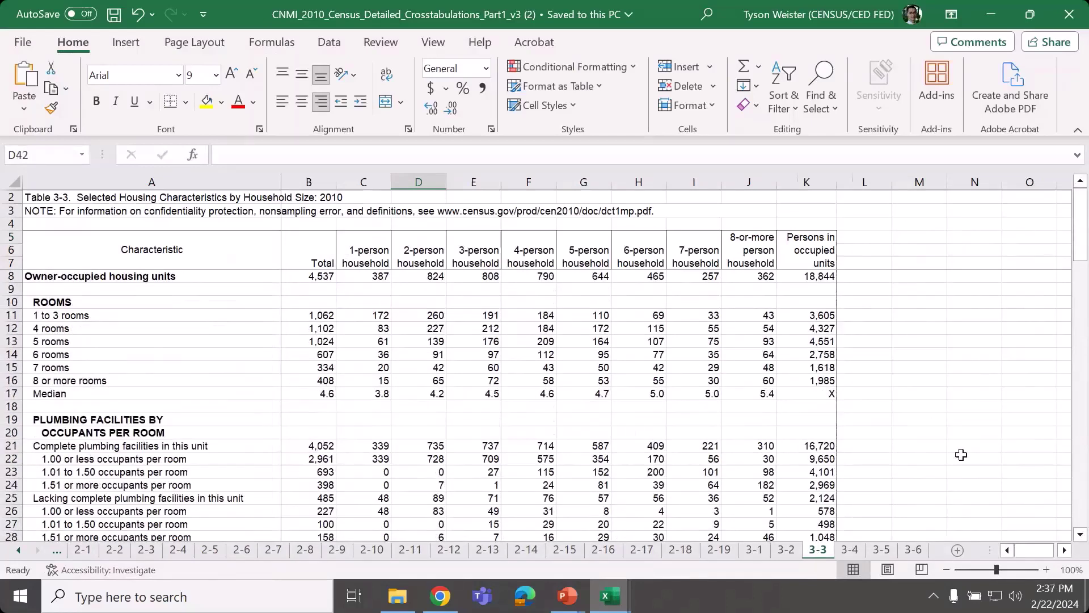
click(1046, 570)
click(1047, 570)
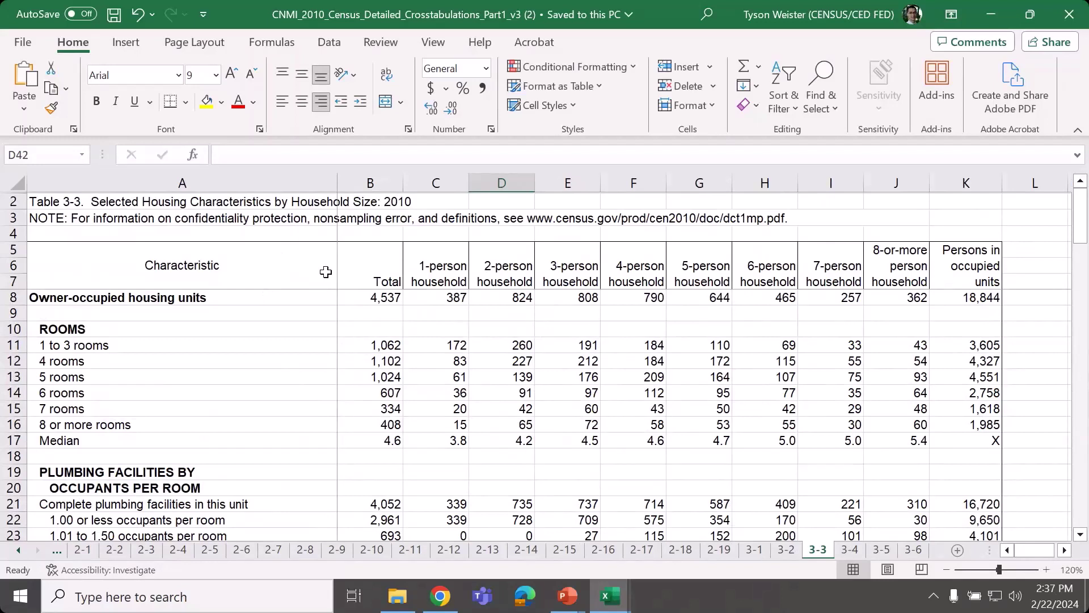
Step: Review the column headers of Table 3-3, from Total through 8-or-more person household
click(382, 259)
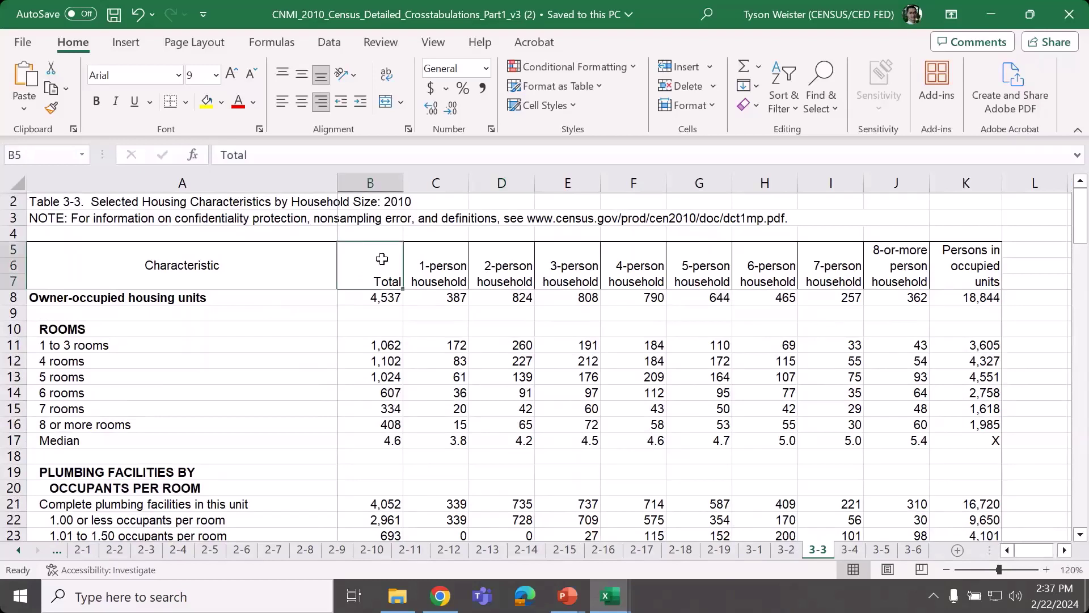
click(447, 261)
drag(448, 262, 611, 269)
click(921, 285)
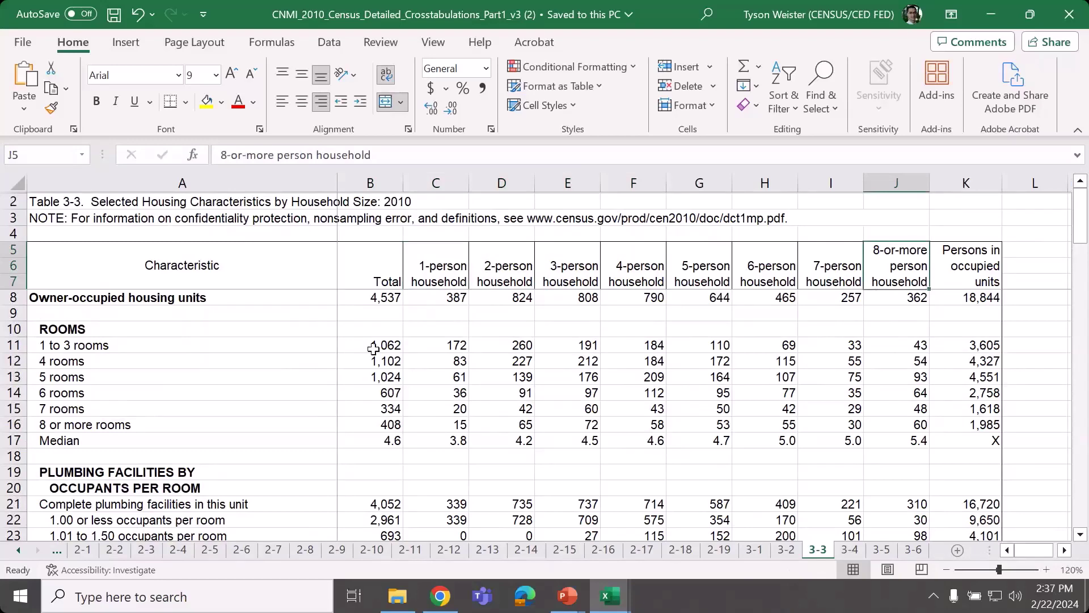
Step: Locate the Median row under Gross Rent as a Percentage of Household Income in 2009 in the renter-occupied section of Table 3-3
scroll(253, 428, down, 1)
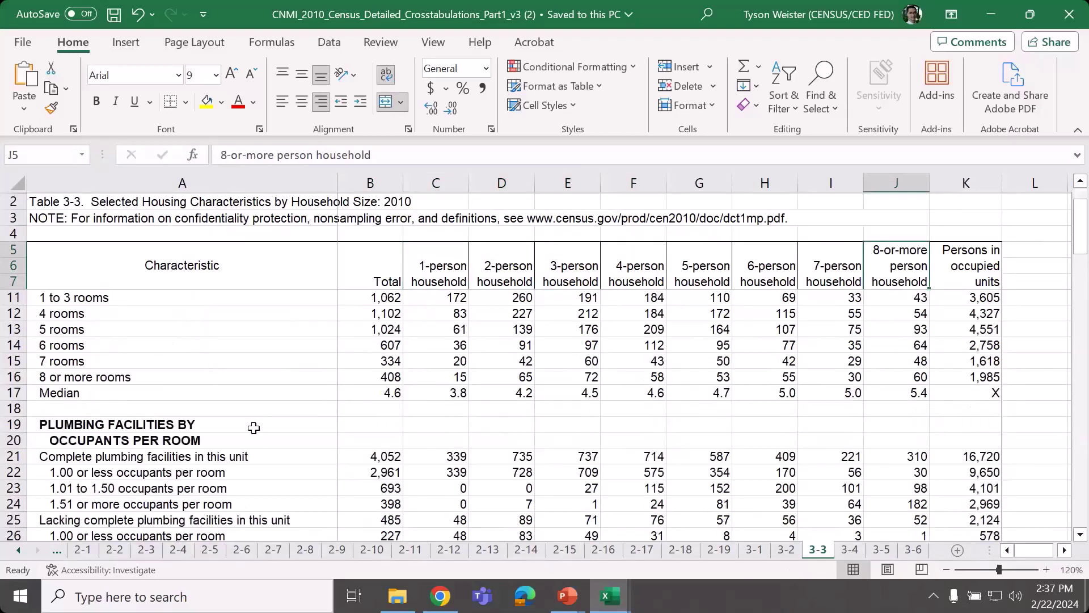
scroll(254, 427, down, 6)
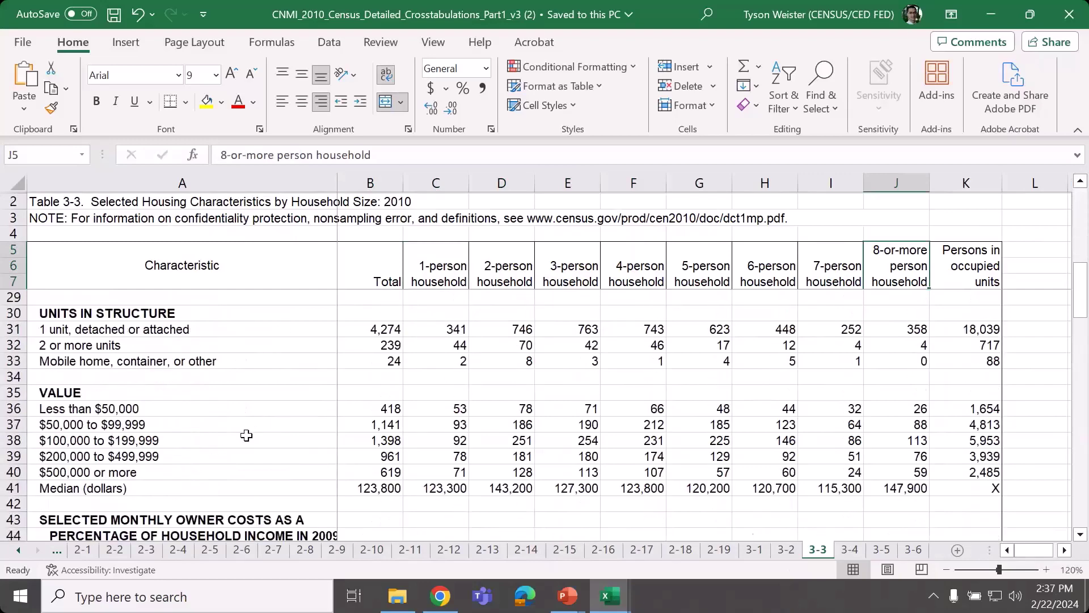
scroll(246, 435, down, 8)
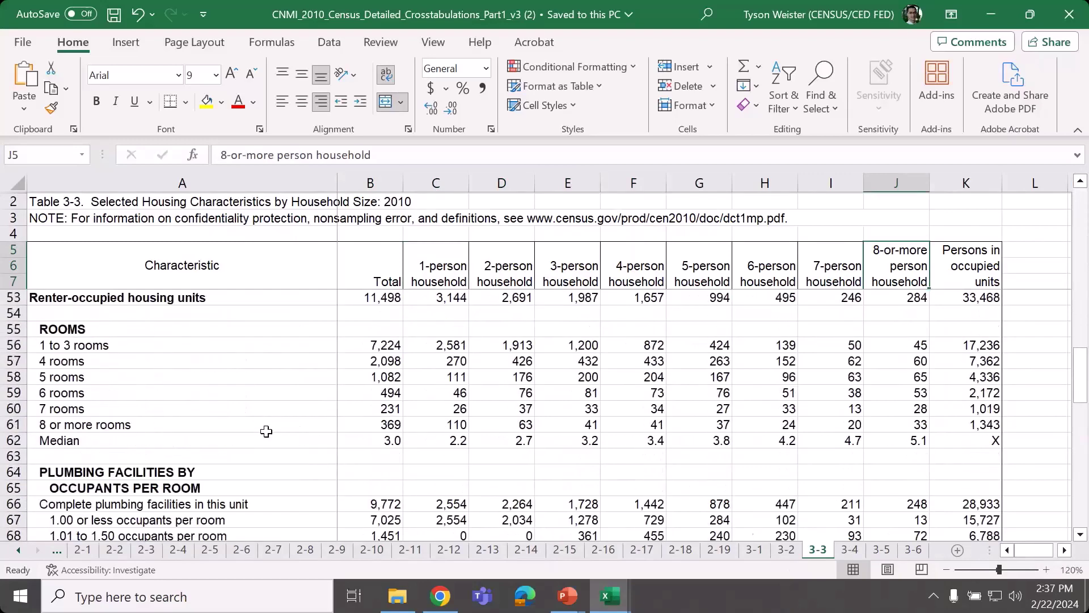
scroll(266, 431, down, 5)
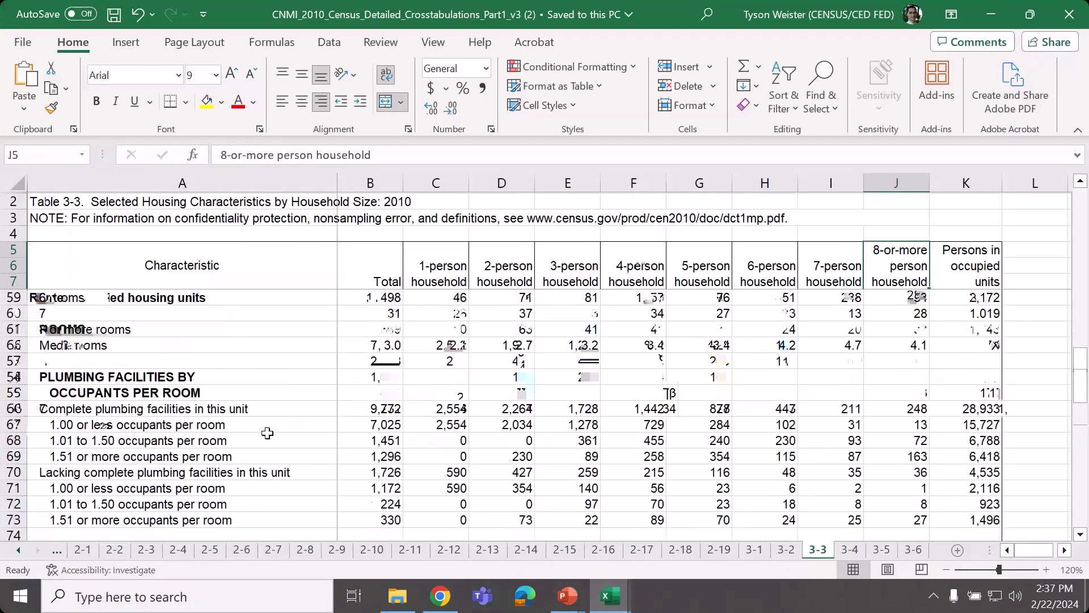
scroll(268, 442, down, 5)
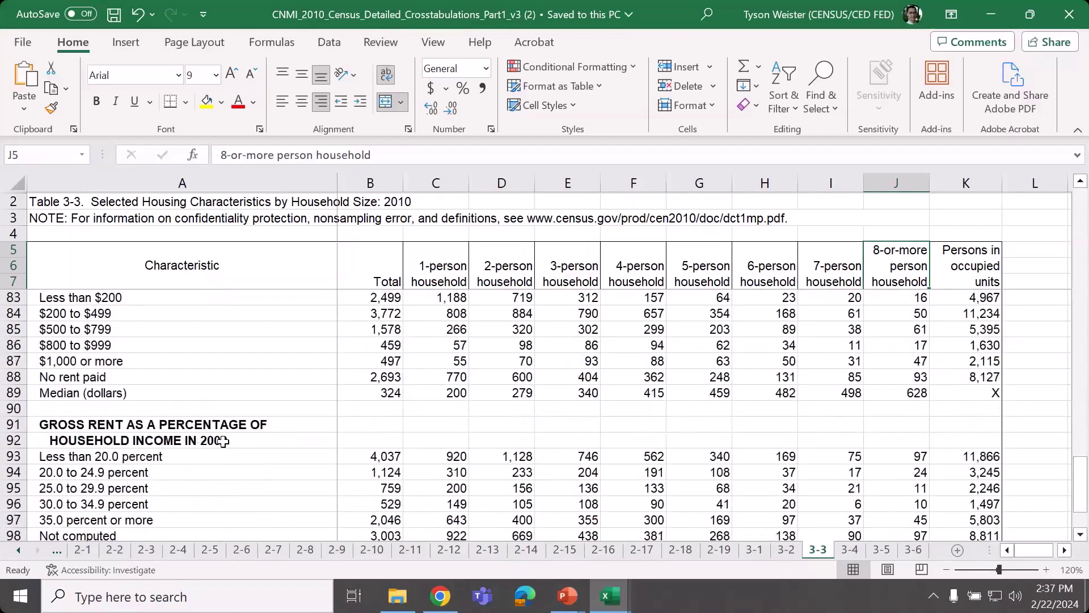
scroll(232, 437, down, 3)
click(224, 406)
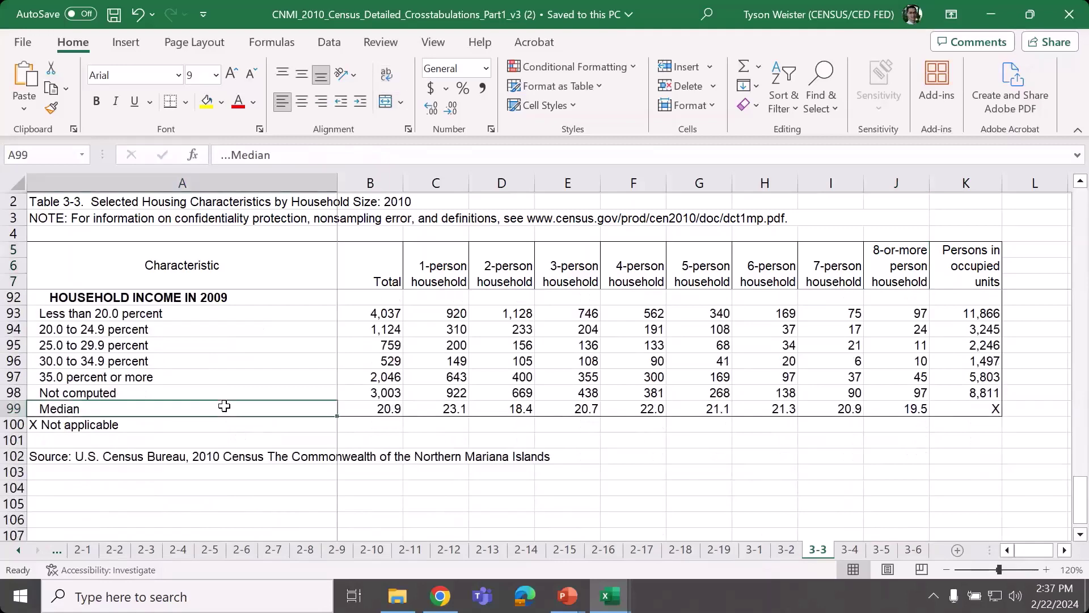
scroll(225, 406, up, 1)
click(139, 346)
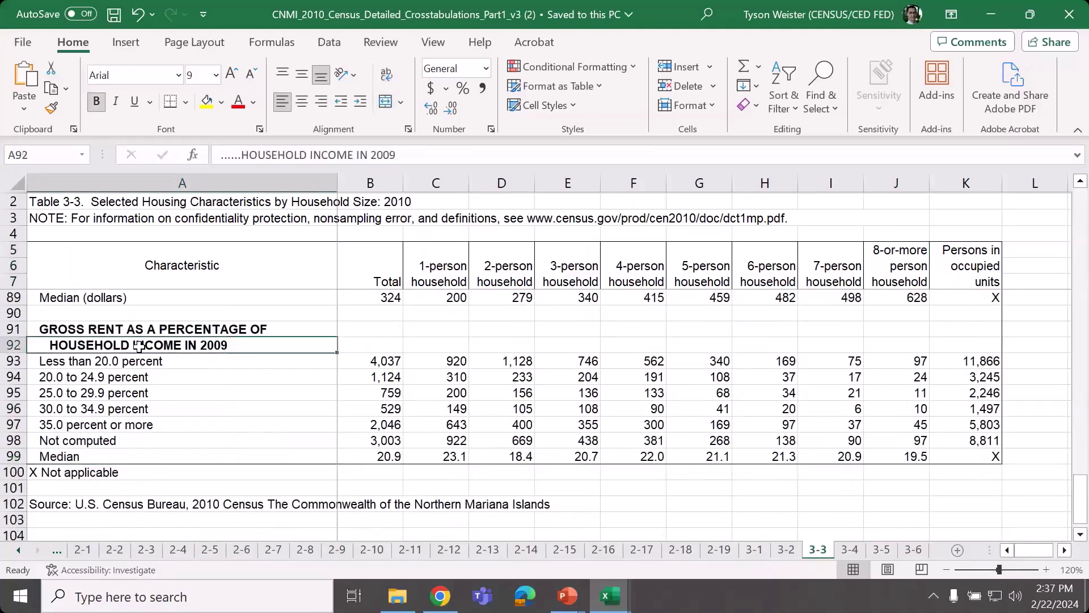
click(140, 456)
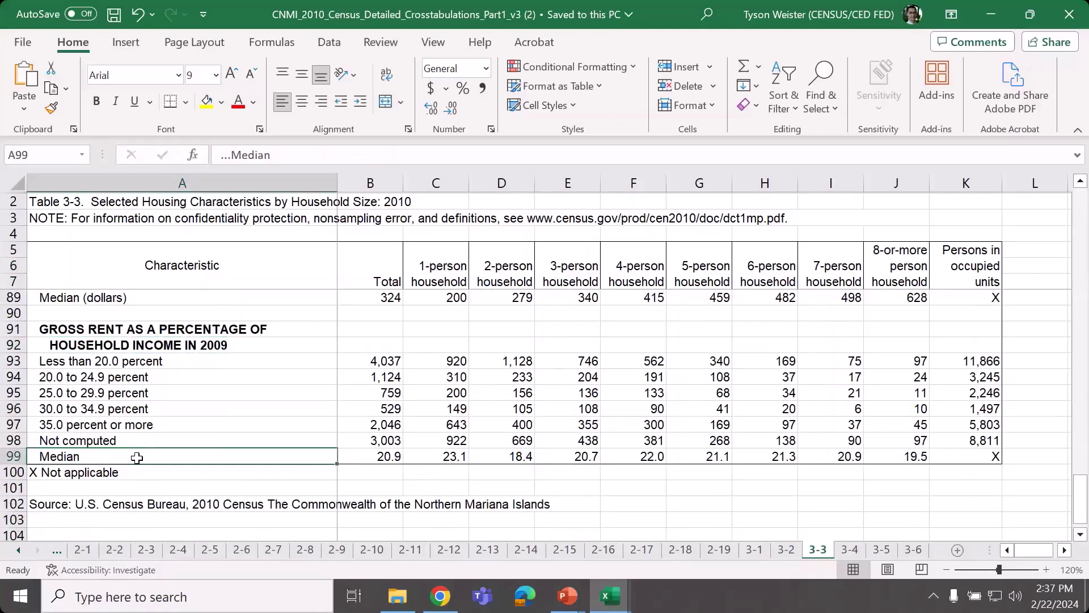
Step: Review the median gross rent percentages across the household size columns, from Total through 8-or-more person household
key(Right)
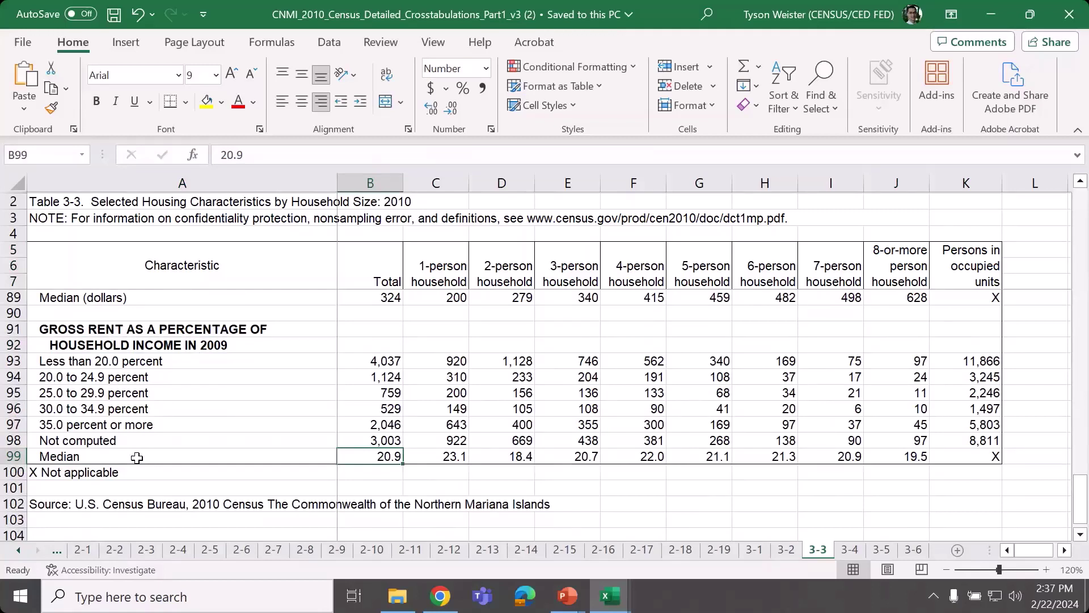
key(Right)
key(Right)
key(Right)
key(Right)
key(Right)
key(Right)
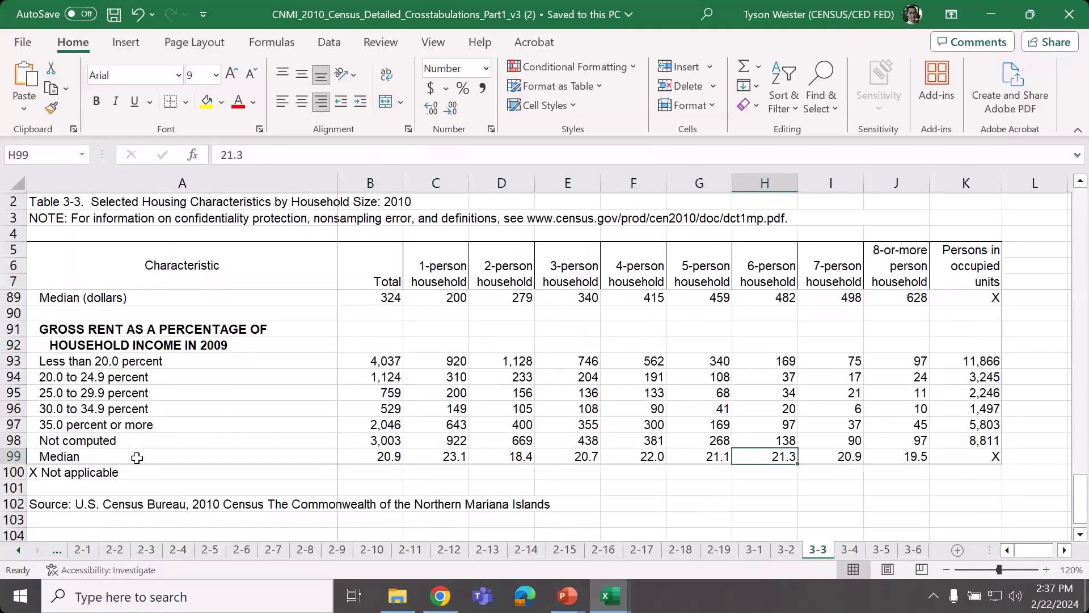
key(Right)
key(Right)
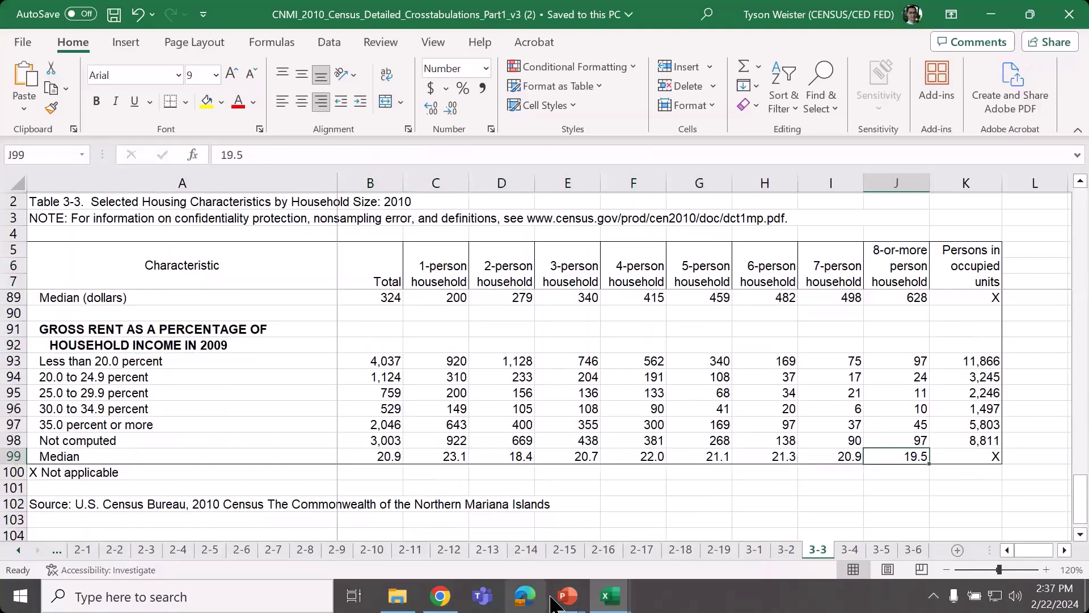
Step: Switch to the data.census.gov_Island Area Cross Tabulations_2.22.24 presentation in PowerPoint
mouse_move(558, 603)
click(496, 528)
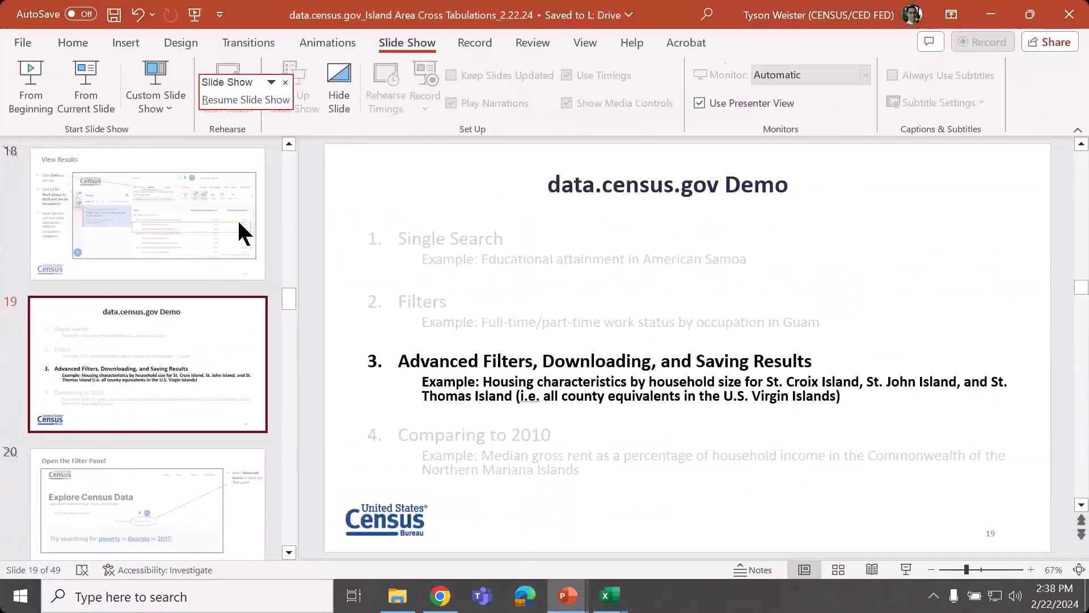